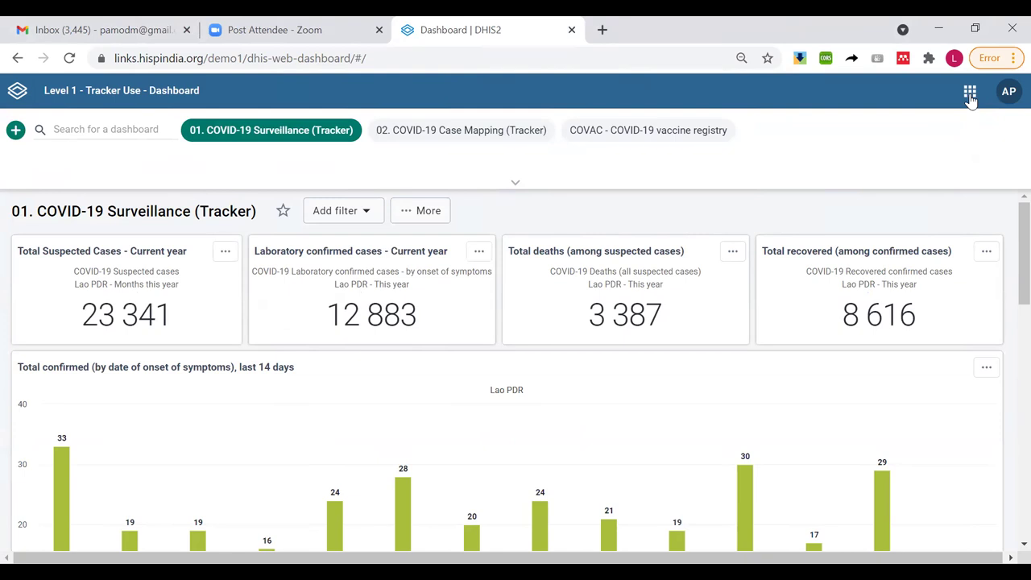
Switch to the Data Visualizer app, search the saved visualizations for "cova" and open "COVAC - Underlying Conditions, last 6 months"
{"action": "left_click", "coordinate": [969, 94]}
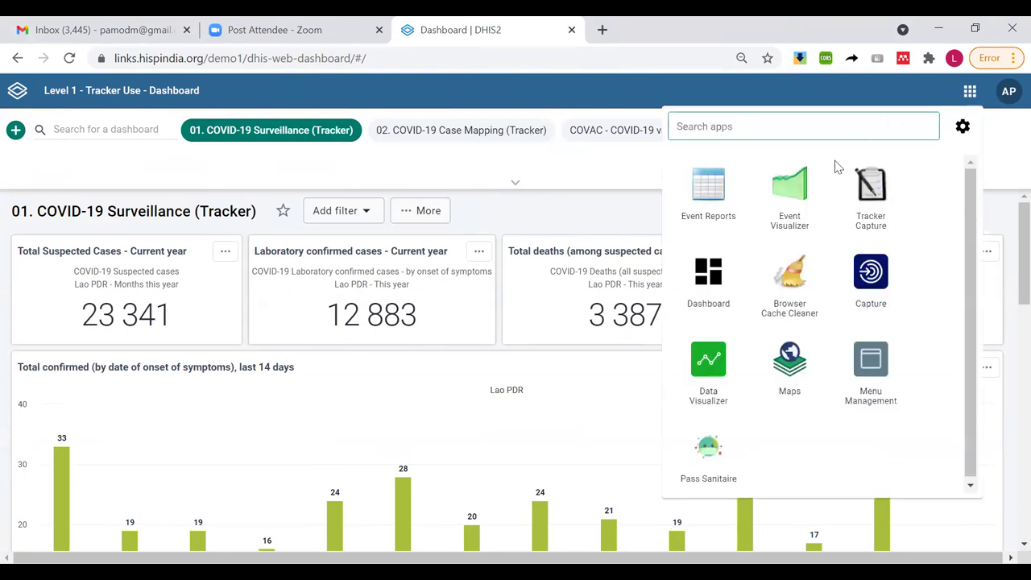
{"action": "left_click", "coordinate": [712, 390]}
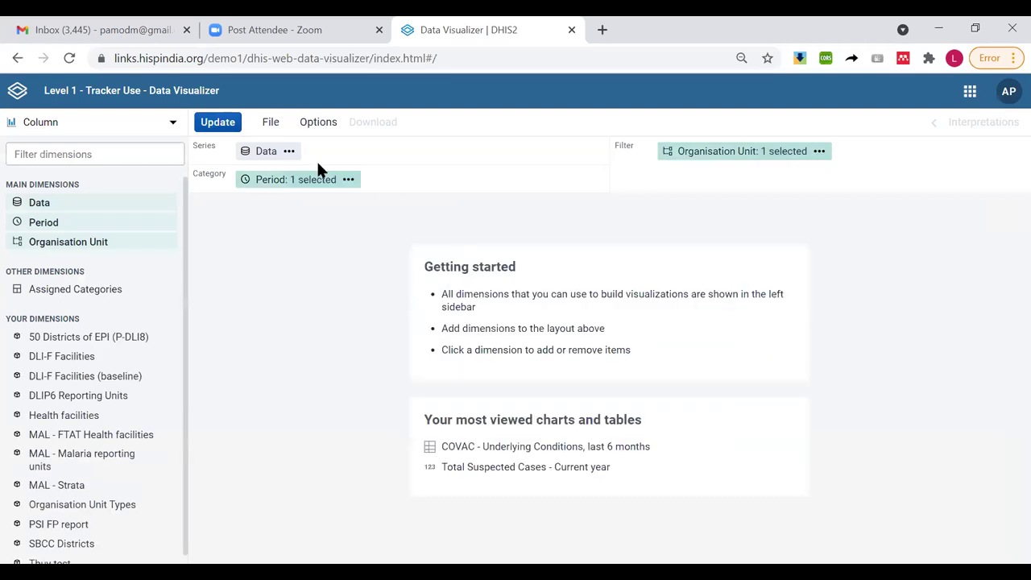
{"action": "left_click", "coordinate": [271, 122]}
{"action": "left_click", "coordinate": [302, 205]}
{"action": "left_click", "coordinate": [177, 157]}
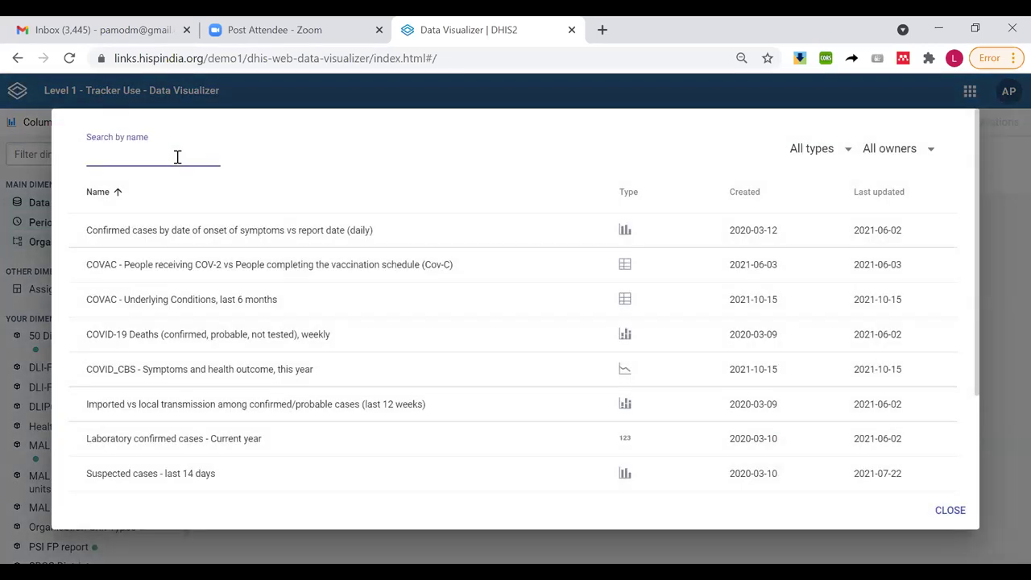
{"action": "type", "text": "cova"}
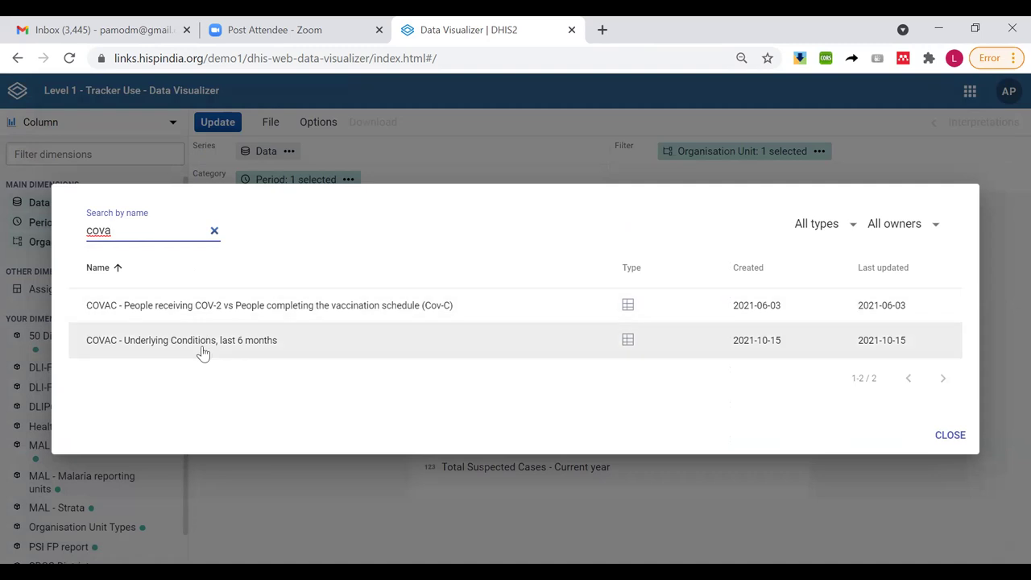
{"action": "left_click", "coordinate": [203, 353]}
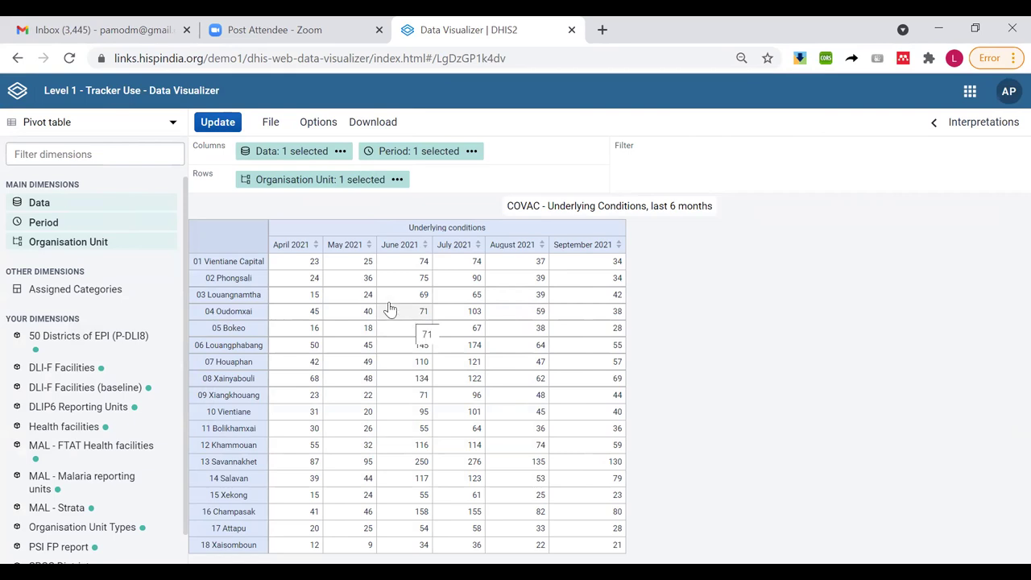
Review the data, organisation unit and period selections of the opened pivot table without changing them
{"action": "left_click", "coordinate": [290, 155]}
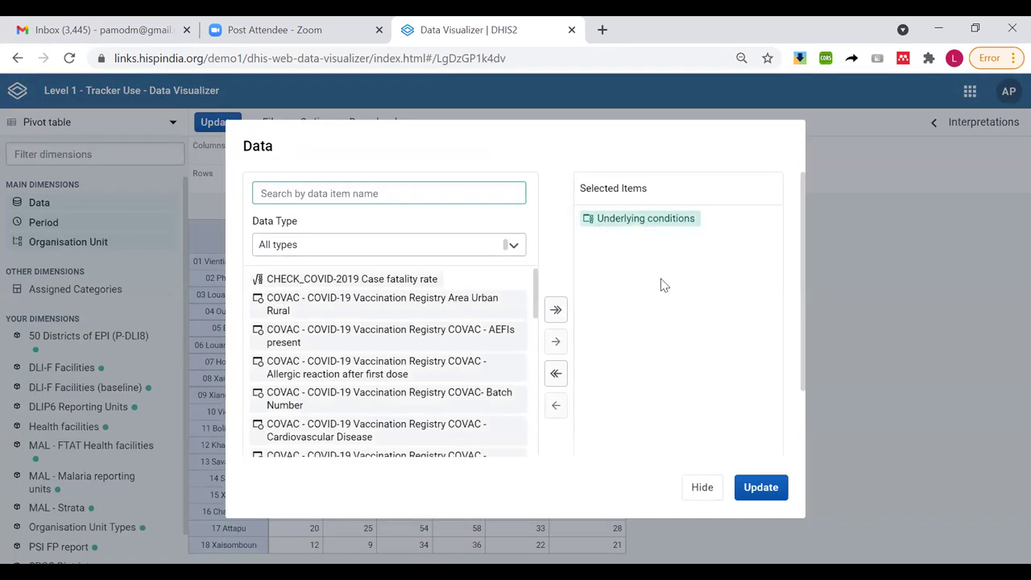
{"action": "left_click", "coordinate": [703, 493]}
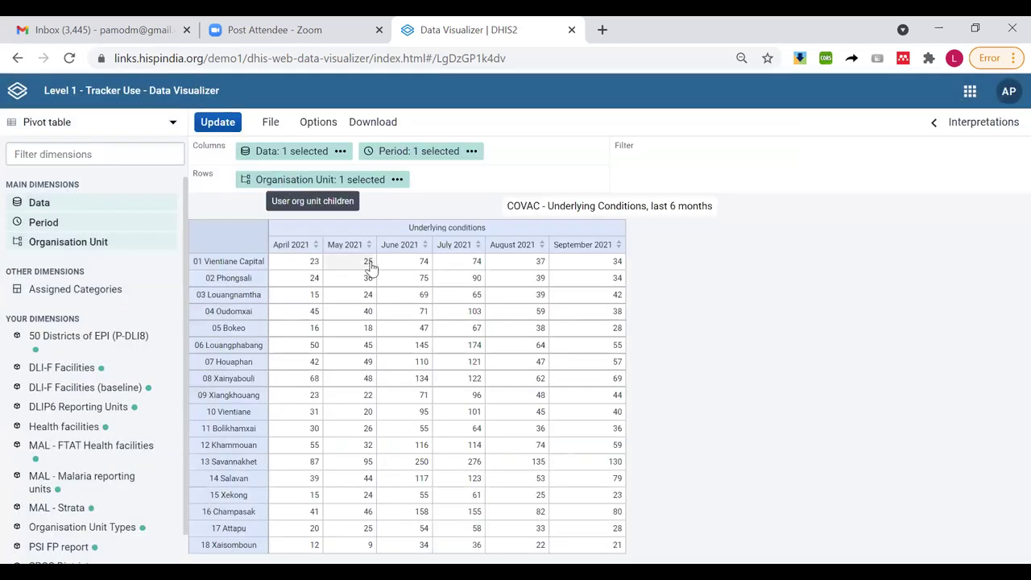
{"action": "left_click", "coordinate": [318, 183]}
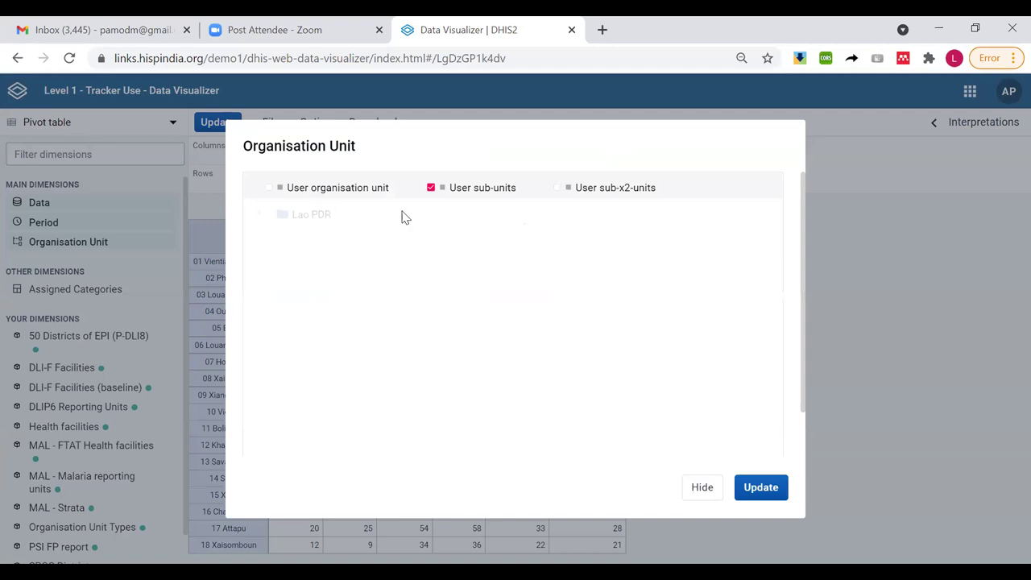
{"action": "left_click", "coordinate": [703, 489]}
{"action": "left_click", "coordinate": [423, 153]}
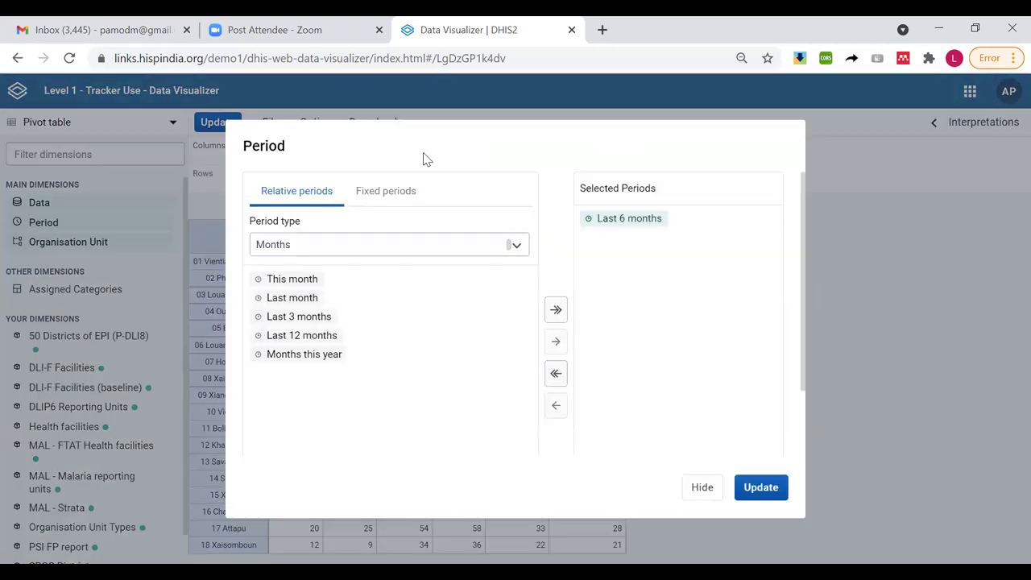
{"action": "left_click", "coordinate": [700, 488]}
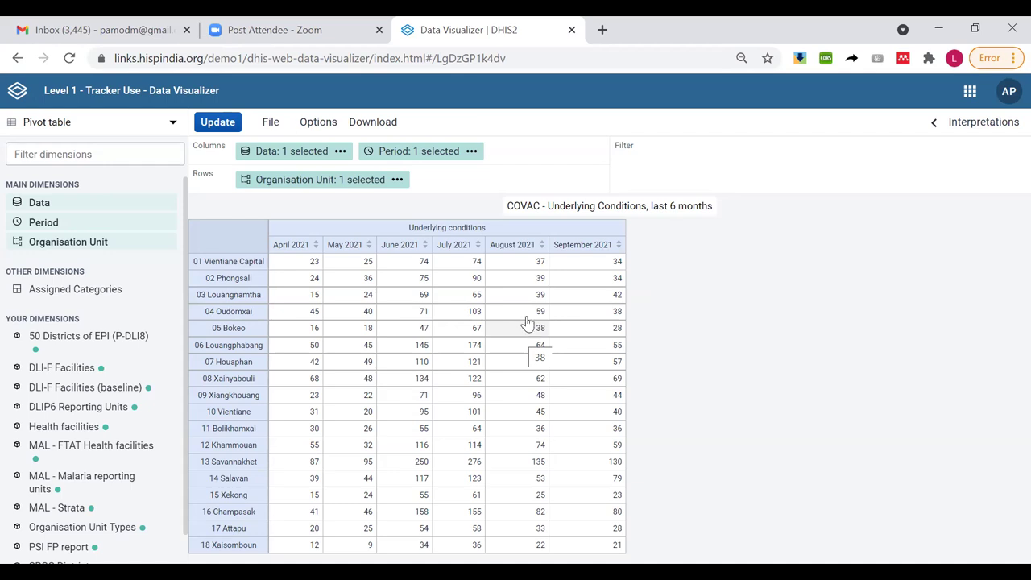
Start a new visualization and set its type to Pivot table
{"action": "left_click", "coordinate": [275, 127]}
{"action": "left_click", "coordinate": [288, 159]}
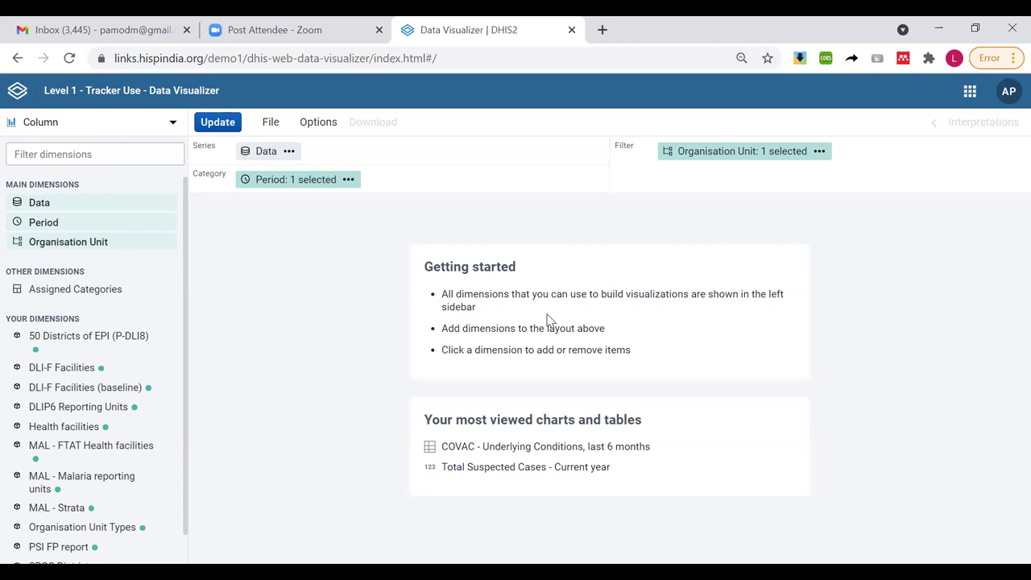
{"action": "left_click", "coordinate": [60, 125]}
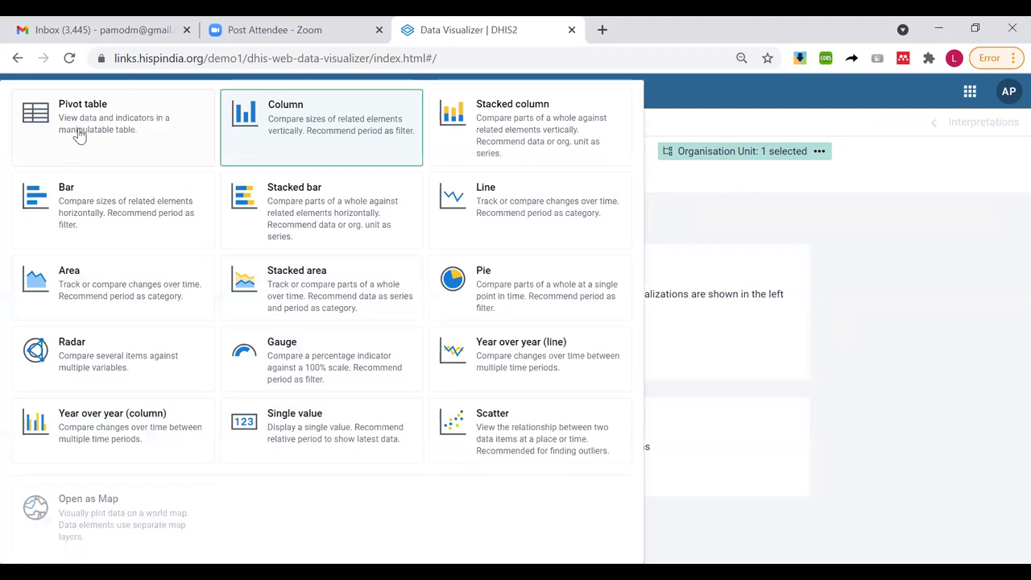
{"action": "left_click", "coordinate": [79, 135]}
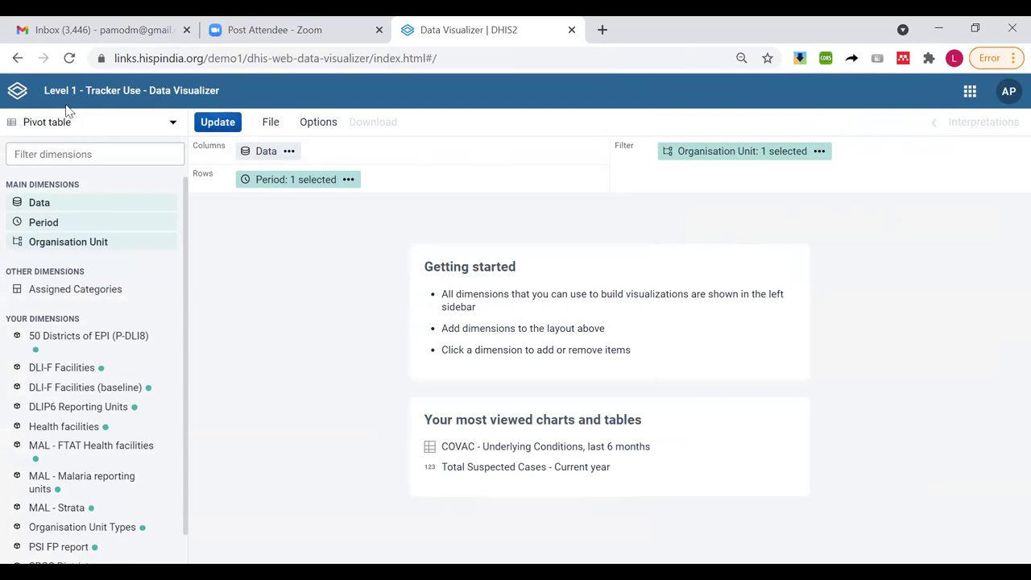
Filter data to program indicators of COVAC - COVID-19 Vaccination Registry, search "under" and add Underlying conditions to the selected items
{"action": "left_click", "coordinate": [39, 204]}
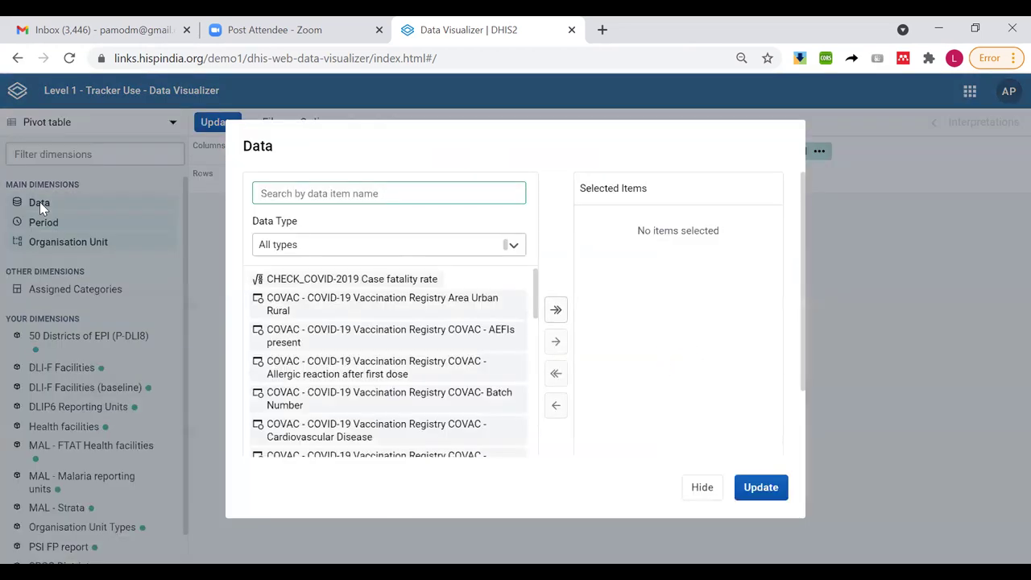
{"action": "left_click", "coordinate": [302, 247]}
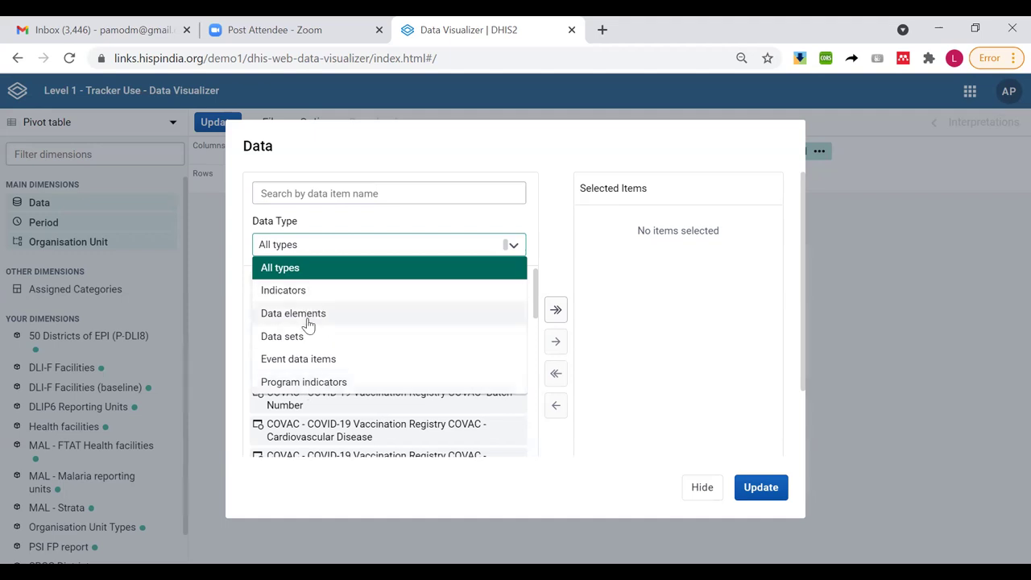
{"action": "left_click", "coordinate": [303, 384]}
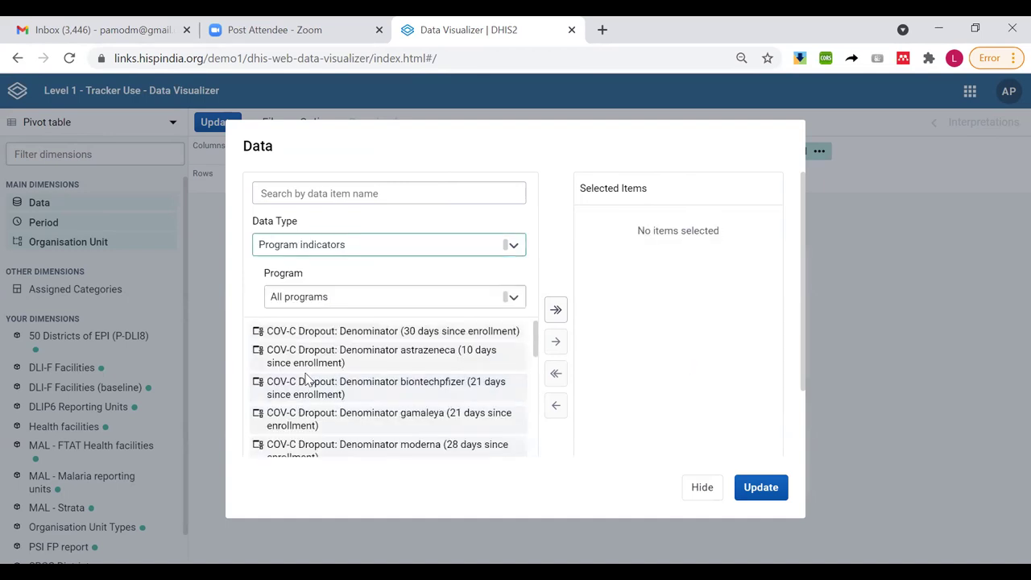
{"action": "left_click", "coordinate": [339, 301]}
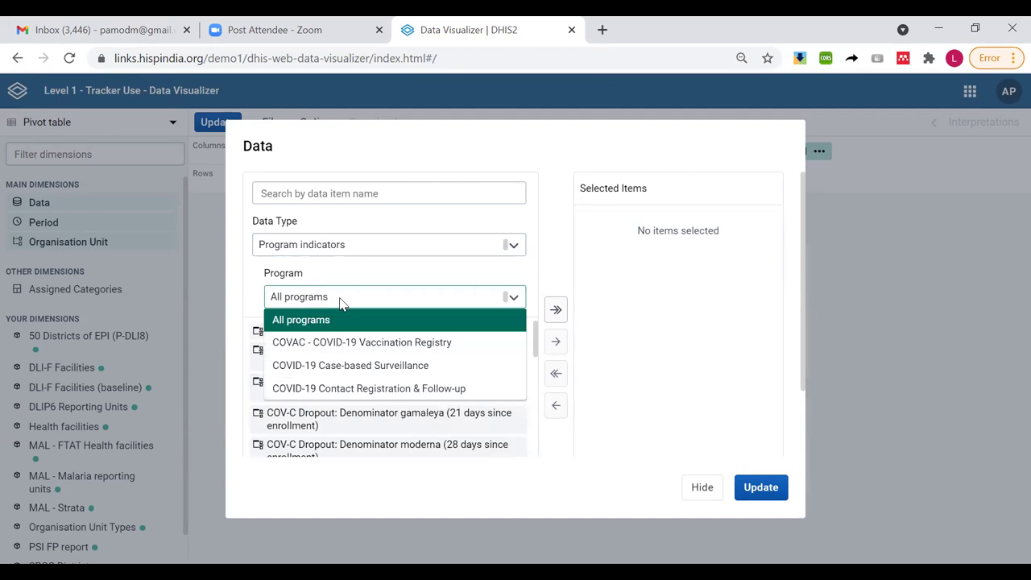
{"action": "left_click", "coordinate": [346, 343]}
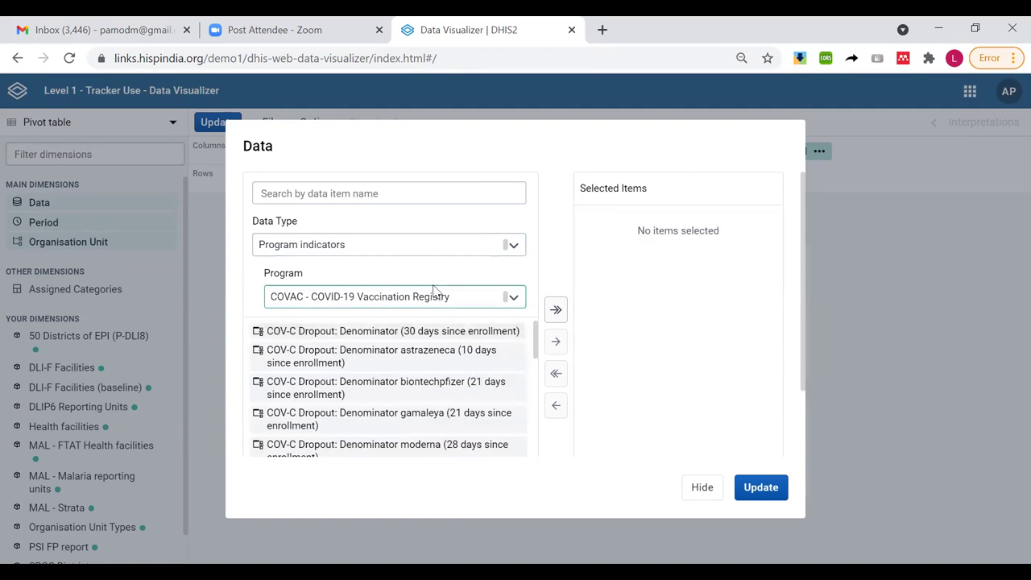
{"action": "left_click", "coordinate": [292, 193]}
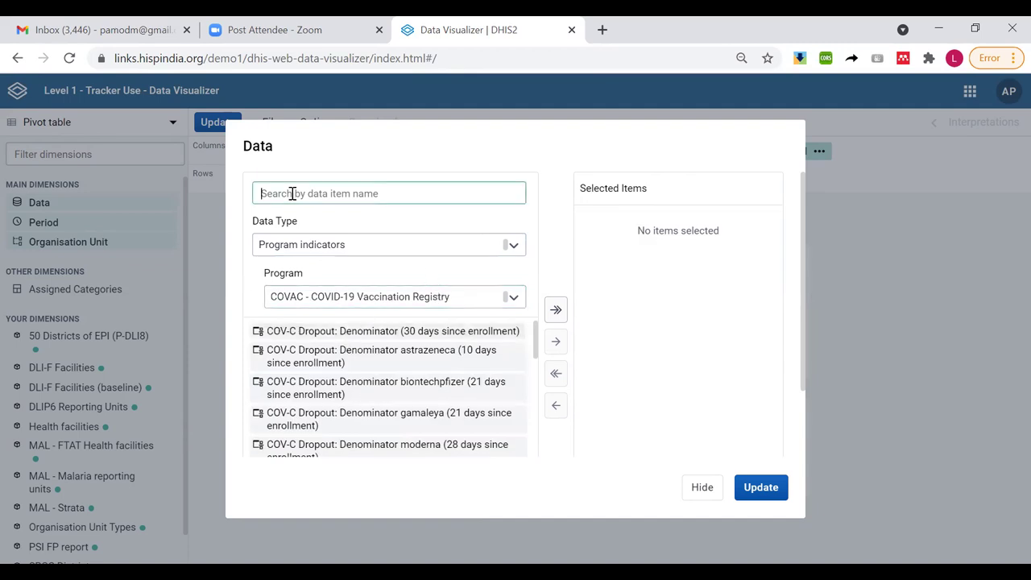
{"action": "type", "text": "under"}
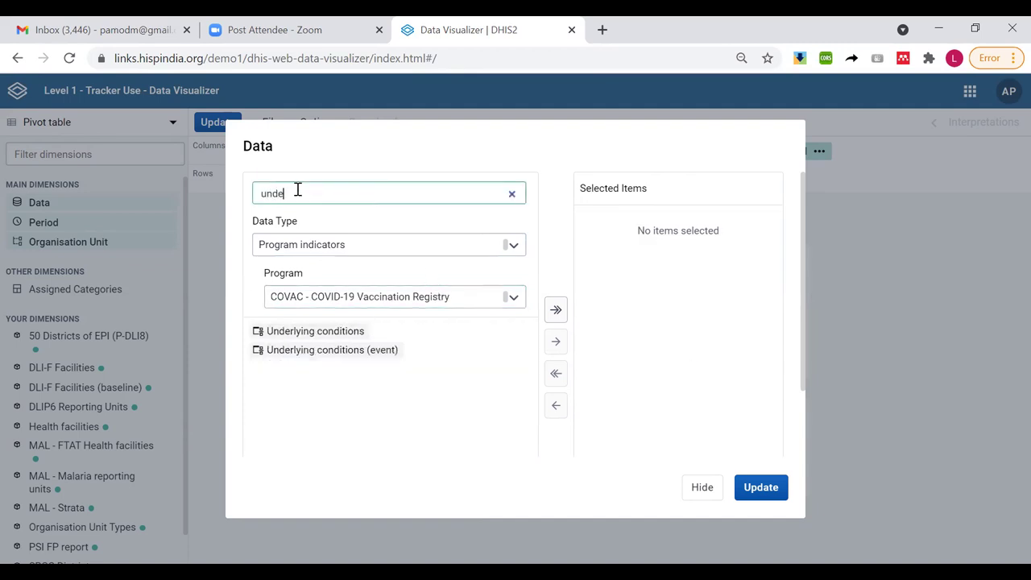
{"action": "double_click", "coordinate": [316, 331]}
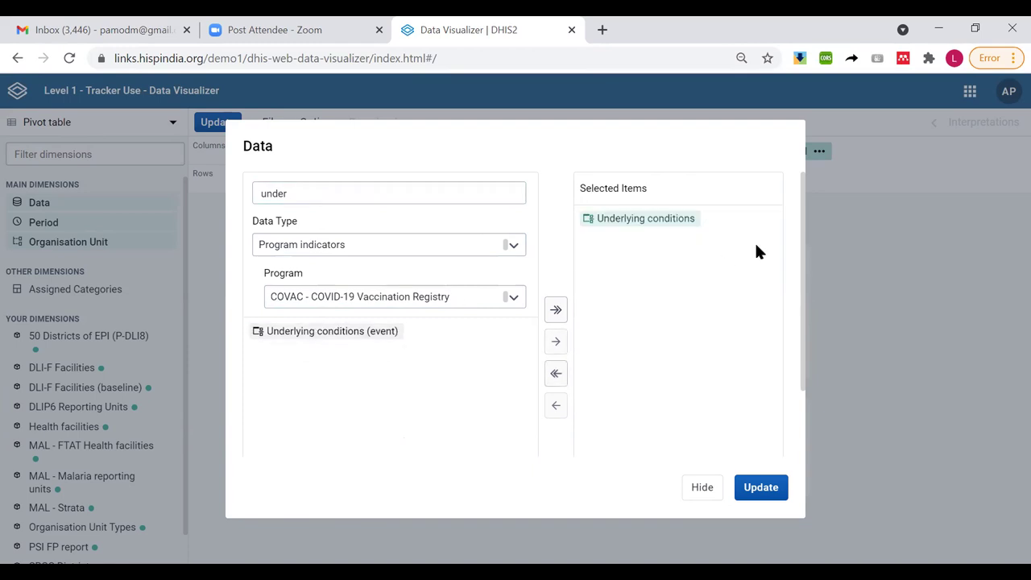
{"action": "left_click", "coordinate": [702, 488]}
Replace the selected period Last 12 months with the relative period Last 6 months
{"action": "left_click", "coordinate": [265, 179]}
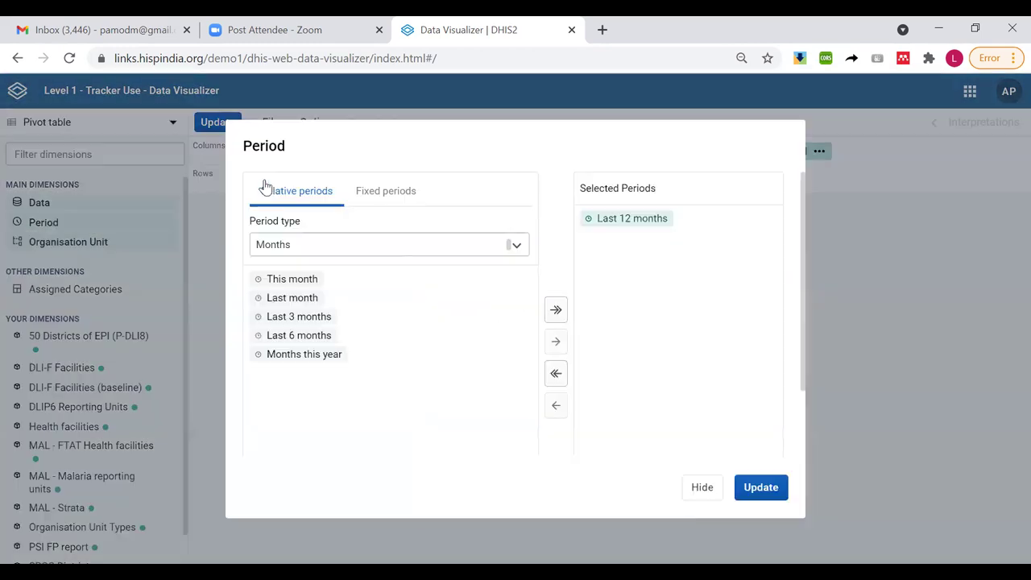
{"action": "double_click", "coordinate": [626, 222]}
{"action": "double_click", "coordinate": [300, 335]}
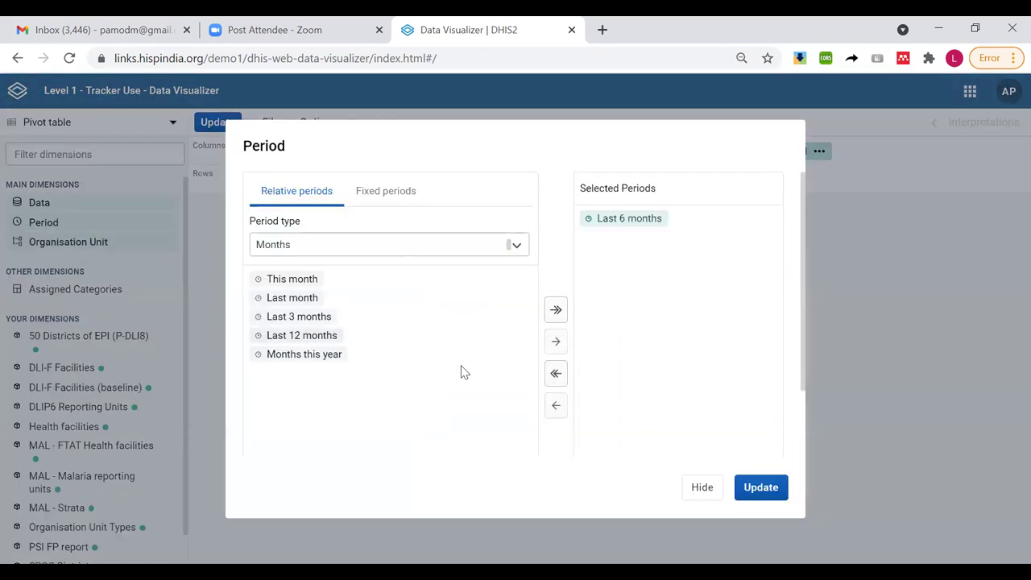
{"action": "left_click", "coordinate": [694, 493]}
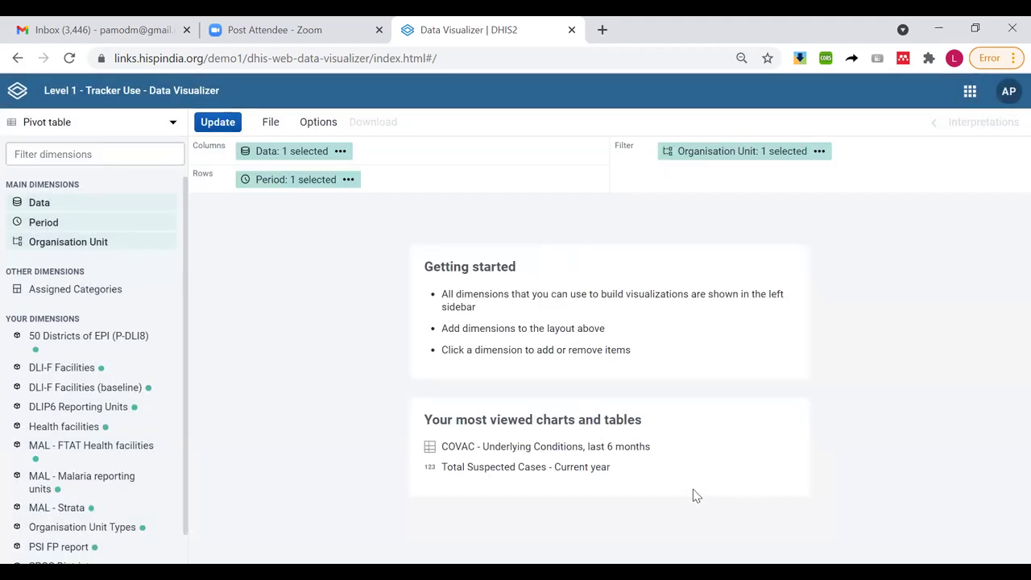
Add Level 2 to the organisation unit selection, keeping Lao PDR selected
{"action": "left_click", "coordinate": [705, 154]}
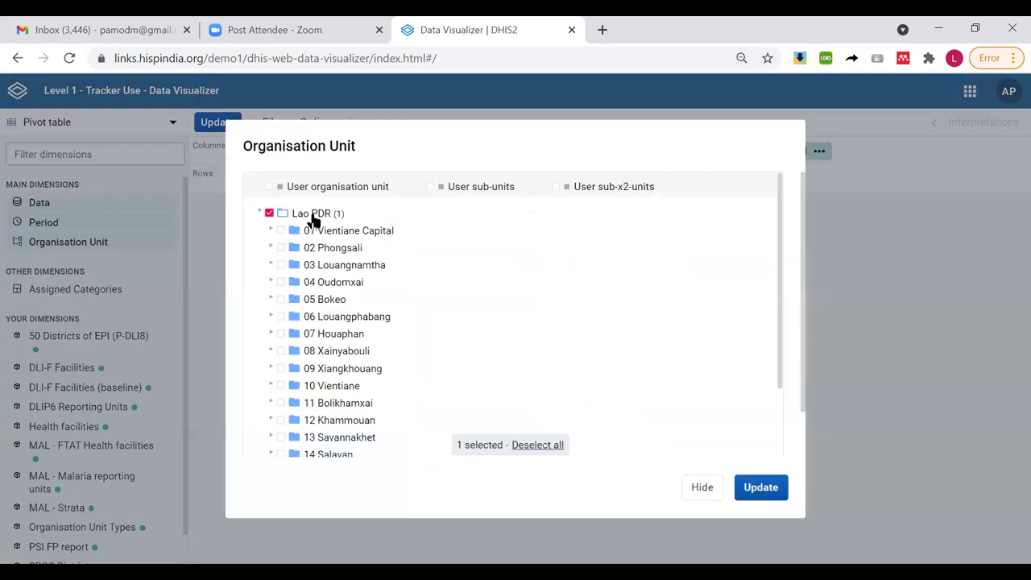
{"action": "scroll", "coordinate": [660, 346], "scroll_direction": "down", "scroll_amount": 2}
{"action": "scroll", "coordinate": [701, 395], "scroll_direction": "down", "scroll_amount": 2}
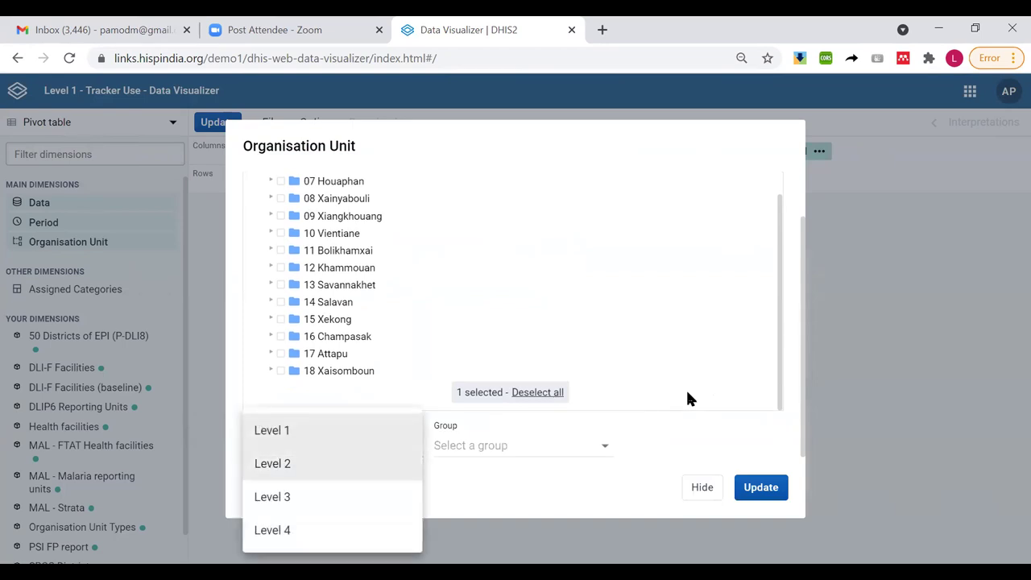
{"action": "key", "text": "Return"}
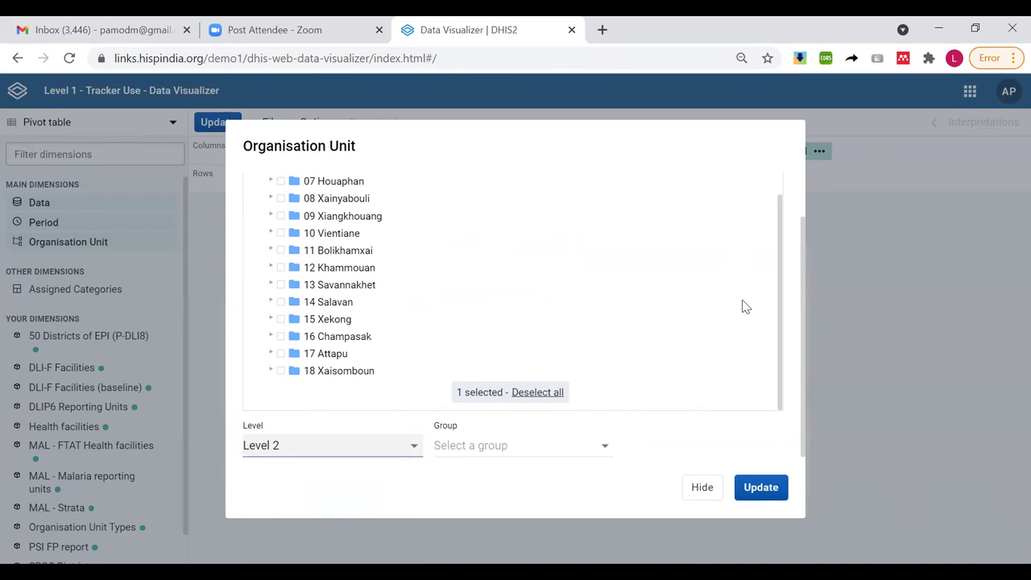
{"action": "left_click", "coordinate": [690, 493]}
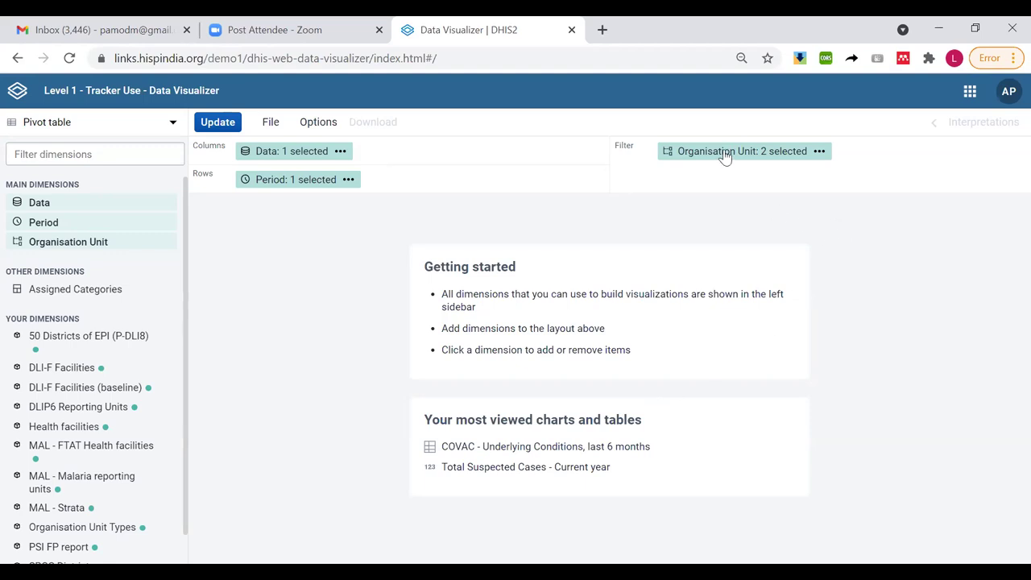
Move Organisation Unit from the filter to the rows and Period to the columns, and update the pivot table
{"action": "left_click_drag", "start_coordinate": [724, 153], "coordinate": [294, 177]}
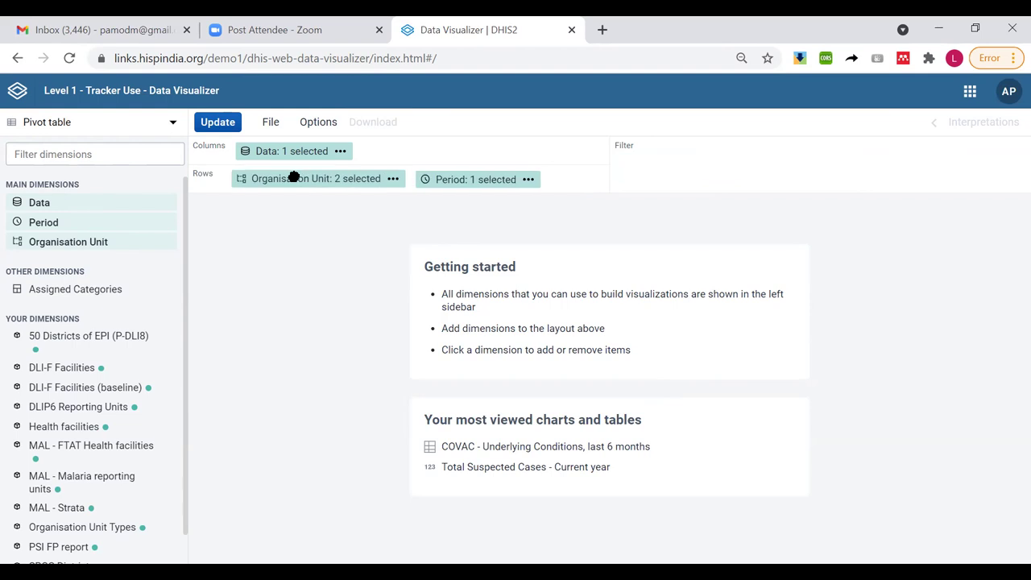
{"action": "left_click_drag", "start_coordinate": [437, 179], "coordinate": [411, 143]}
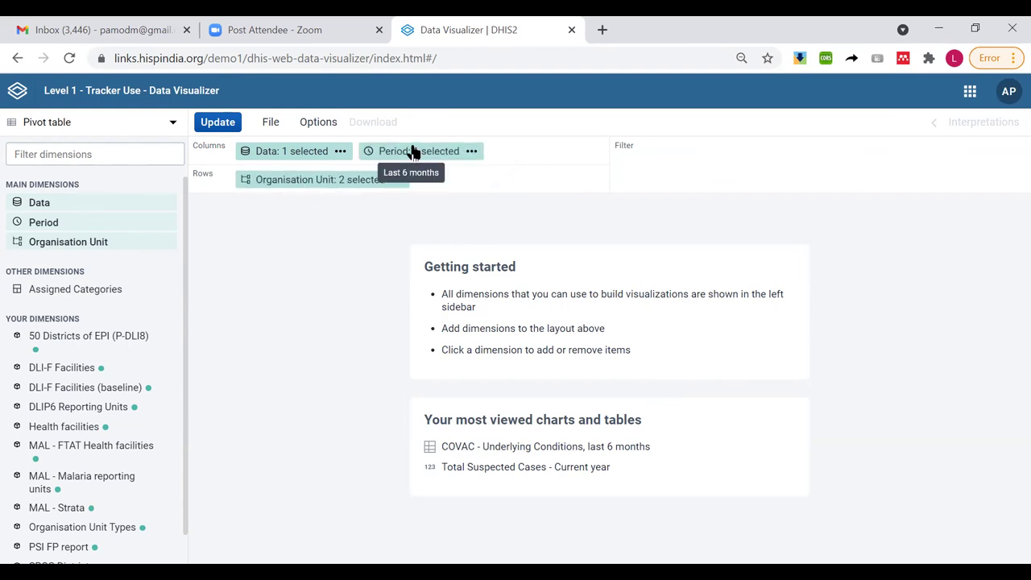
{"action": "left_click", "coordinate": [217, 125]}
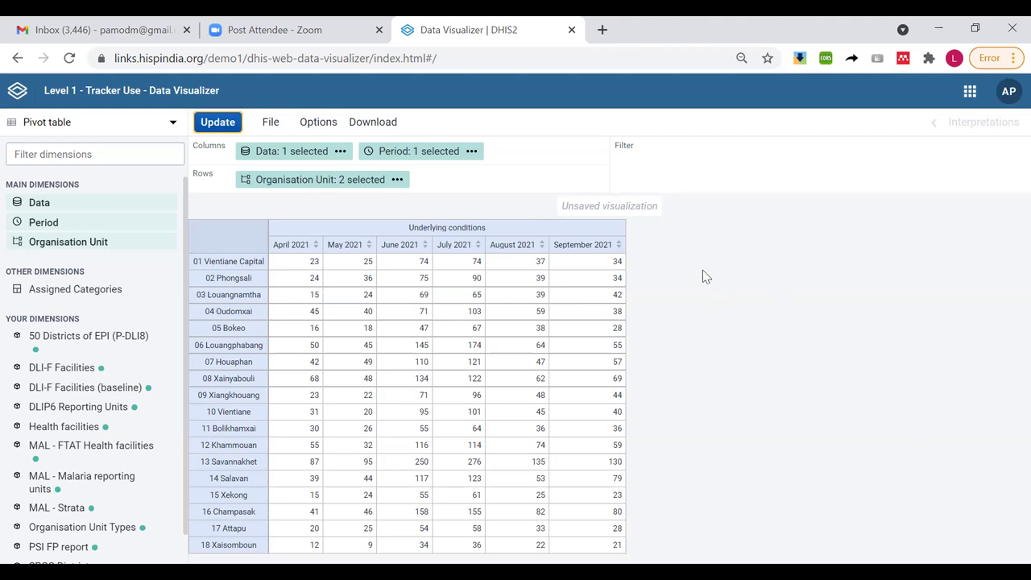
Duplicate the Data Visualizer browser tab and filter the new visualization's data to program indicators of COVAC - COVID-19 Vaccination Registry
{"action": "right_click", "coordinate": [506, 32]}
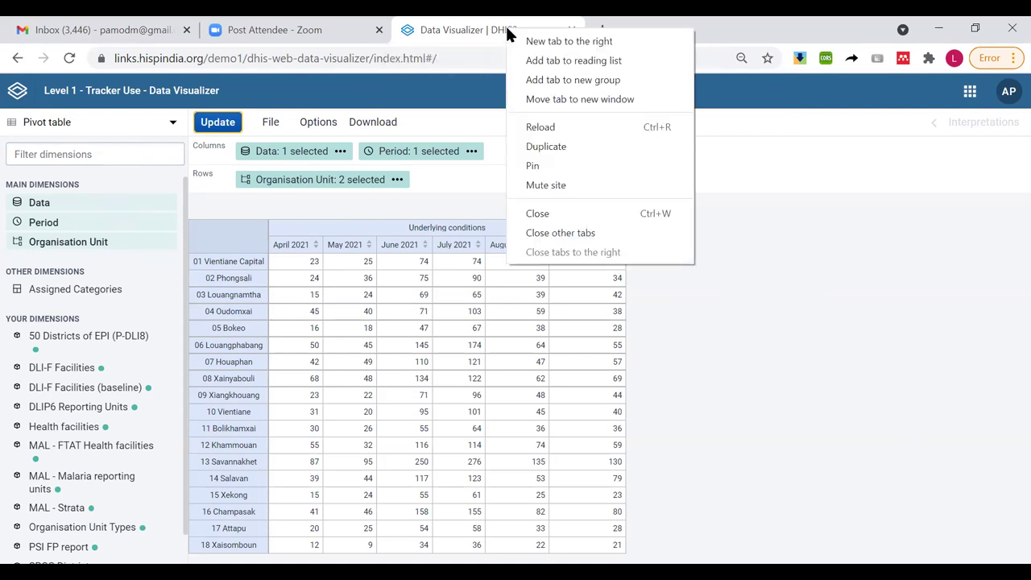
{"action": "left_click", "coordinate": [562, 152]}
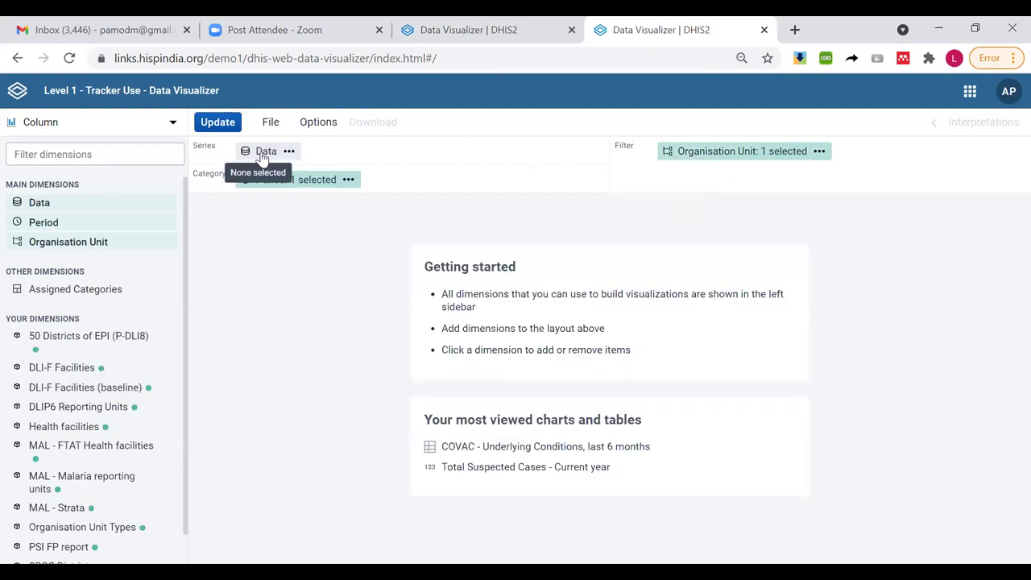
{"action": "left_click", "coordinate": [263, 153]}
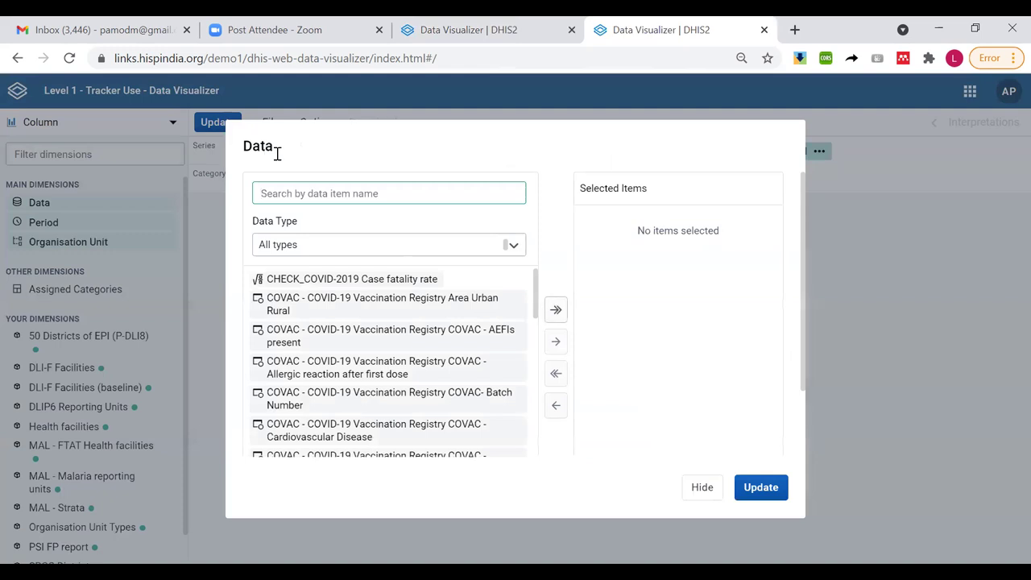
{"action": "left_click", "coordinate": [326, 245]}
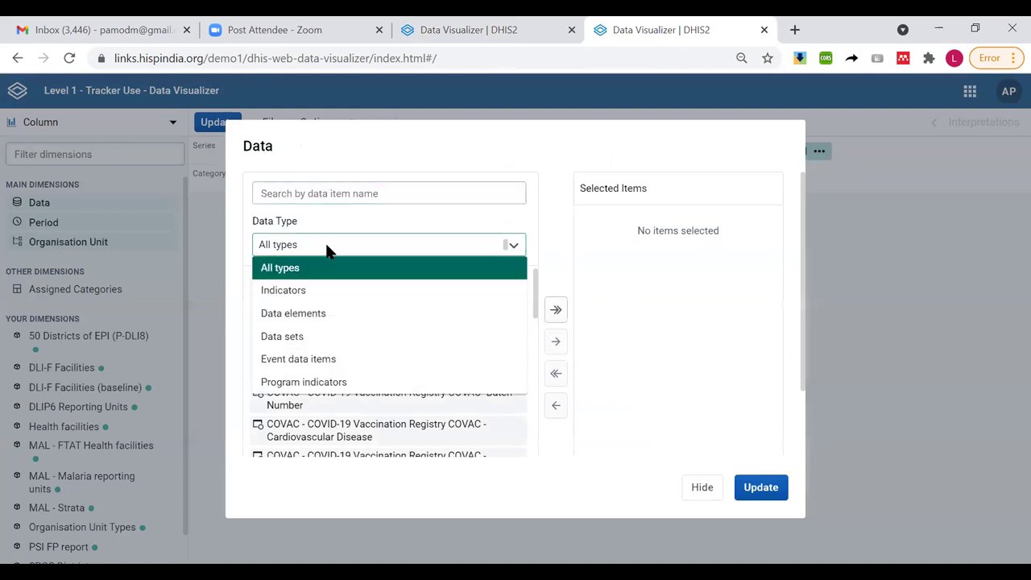
{"action": "left_click", "coordinate": [306, 382]}
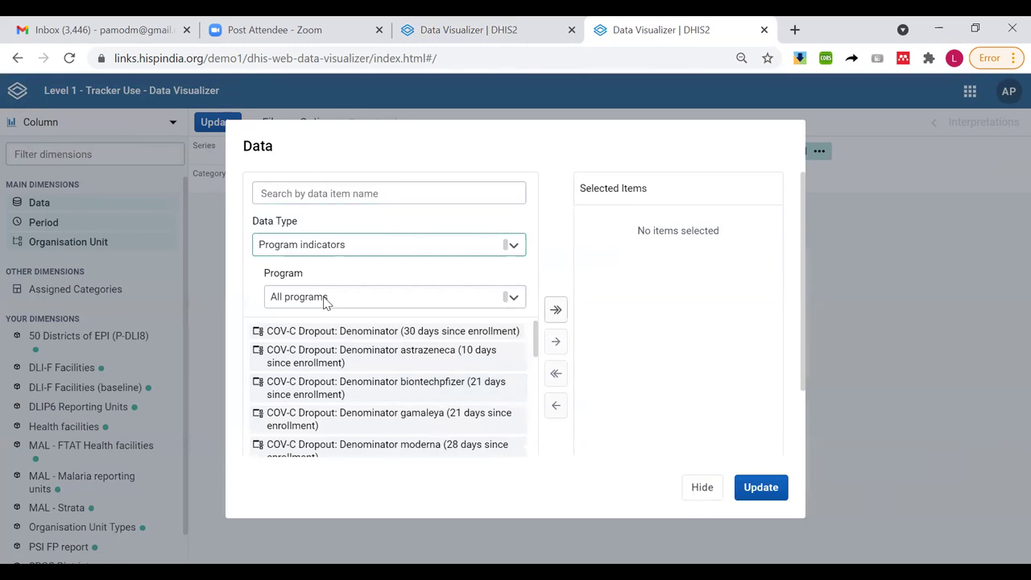
{"action": "left_click", "coordinate": [324, 296]}
{"action": "left_click", "coordinate": [323, 348]}
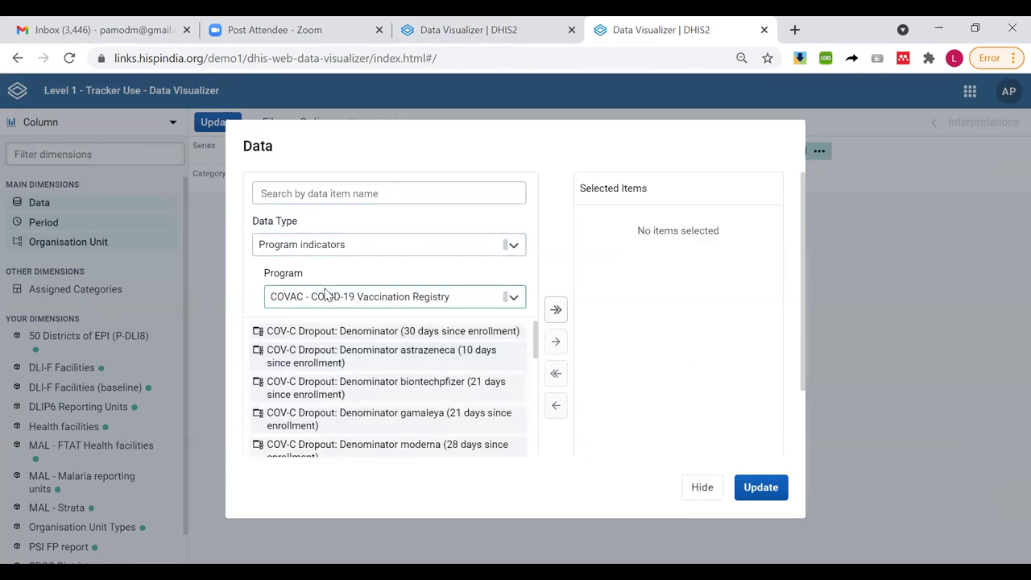
Search the data items for "under" and add Underlying conditions (event) to the selected items
{"action": "left_click", "coordinate": [315, 194]}
{"action": "type", "text": "under"}
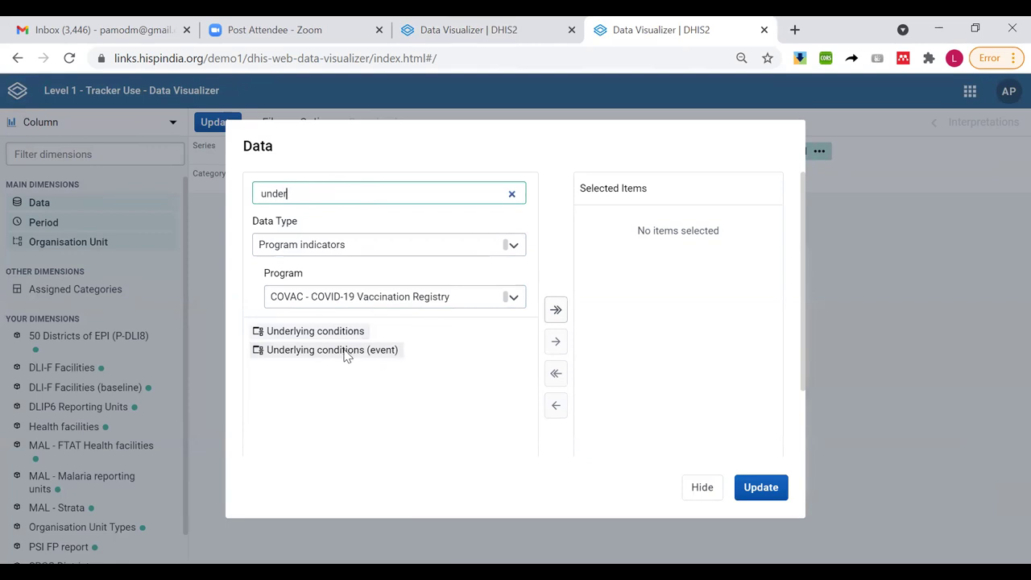
{"action": "double_click", "coordinate": [345, 351]}
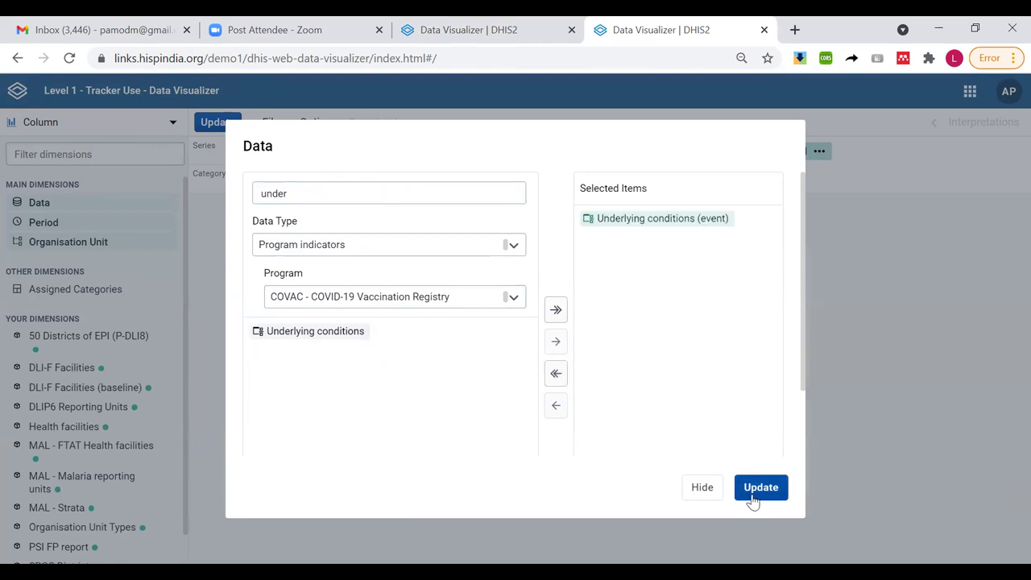
{"action": "left_click", "coordinate": [701, 487]}
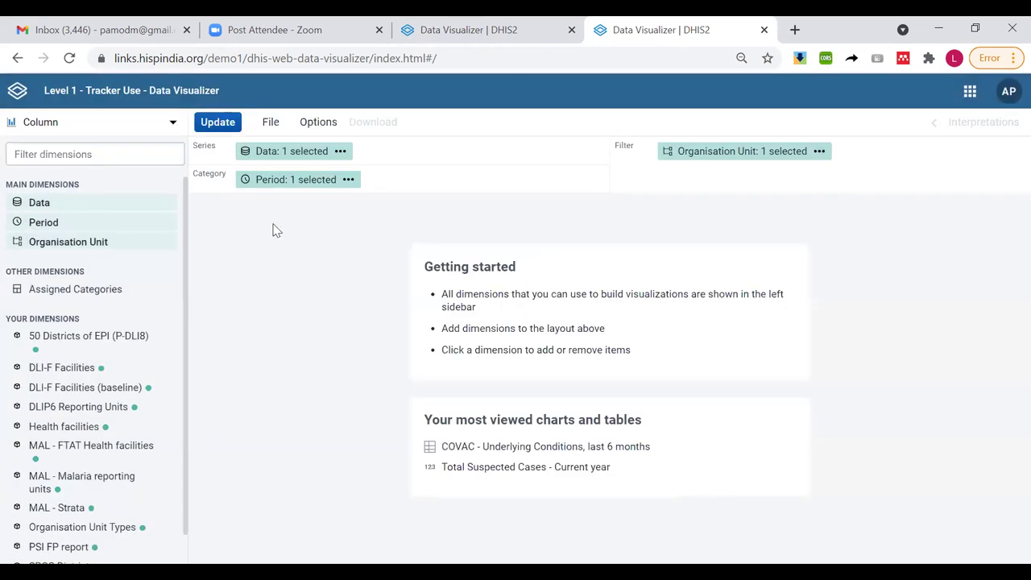
Replace the Last 12 months period with the relative period Last 6 months in the duplicated tab's visualization
{"action": "left_click", "coordinate": [266, 179]}
{"action": "double_click", "coordinate": [616, 224]}
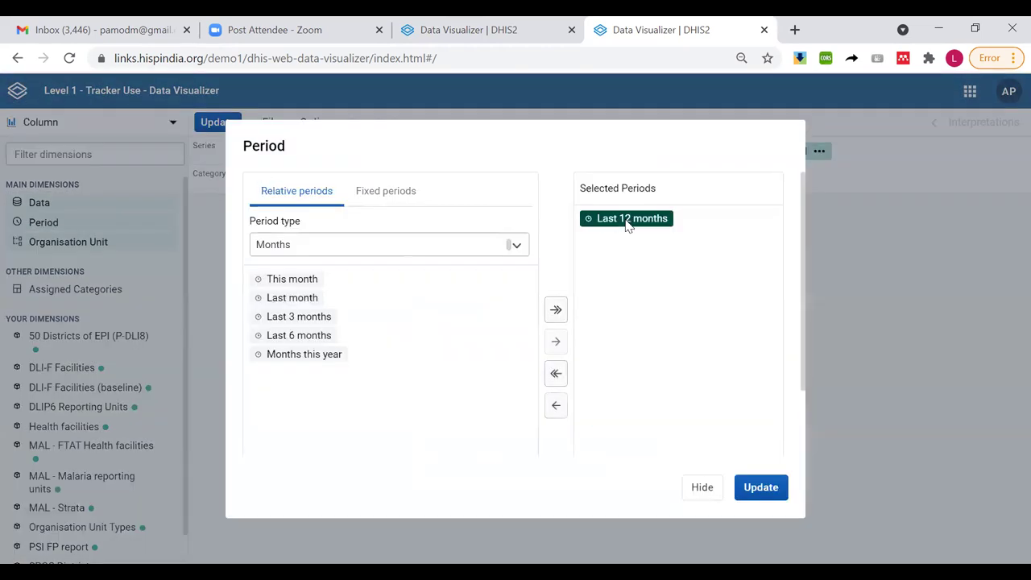
{"action": "double_click", "coordinate": [274, 337]}
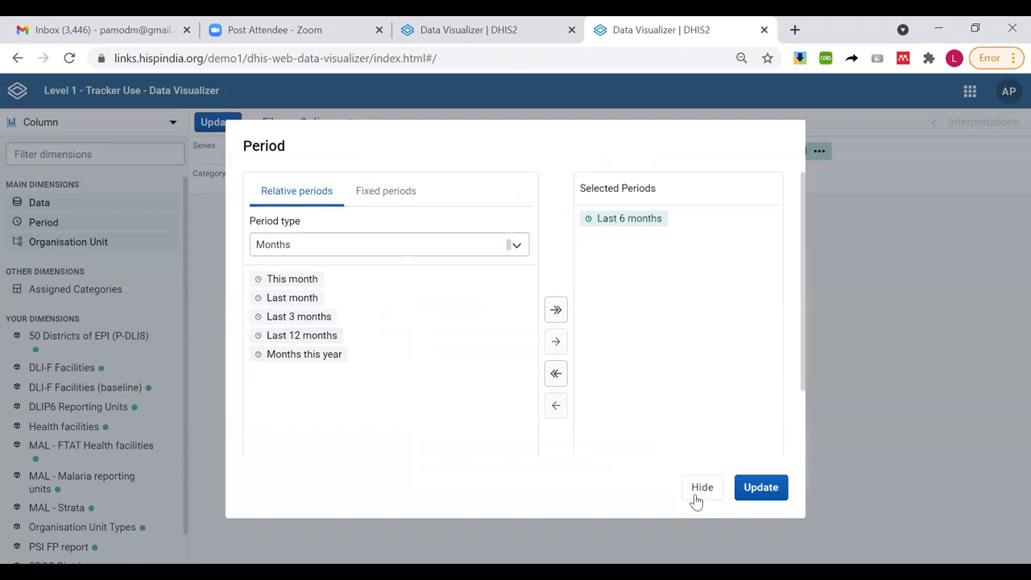
{"action": "left_click", "coordinate": [700, 487]}
Add Level 2 to the organisation units of the new visualization, keeping Lao PDR selected
{"action": "left_click", "coordinate": [715, 153]}
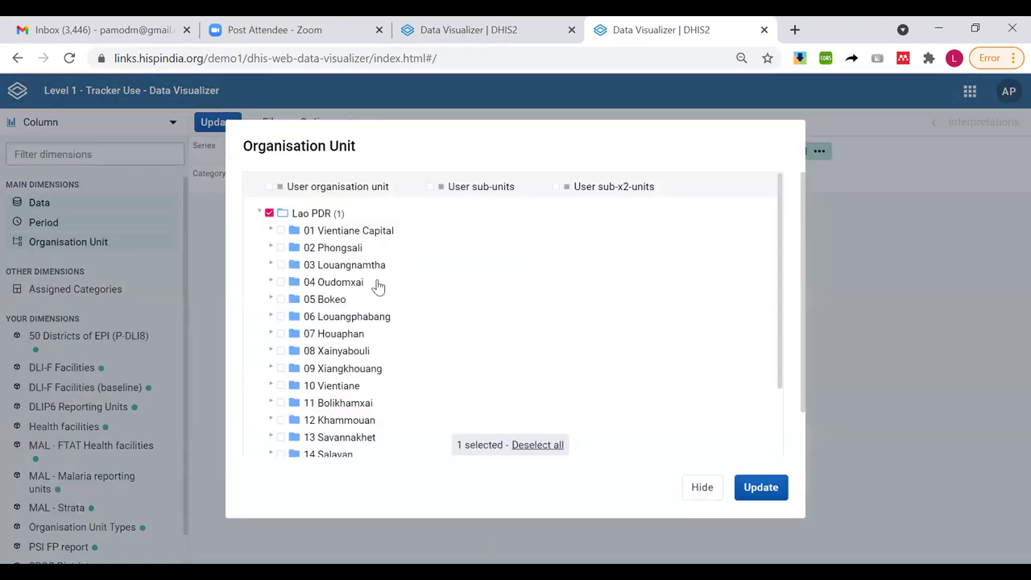
{"action": "scroll", "coordinate": [564, 322], "scroll_direction": "down", "scroll_amount": 2}
{"action": "scroll", "coordinate": [520, 368], "scroll_direction": "down", "scroll_amount": 1}
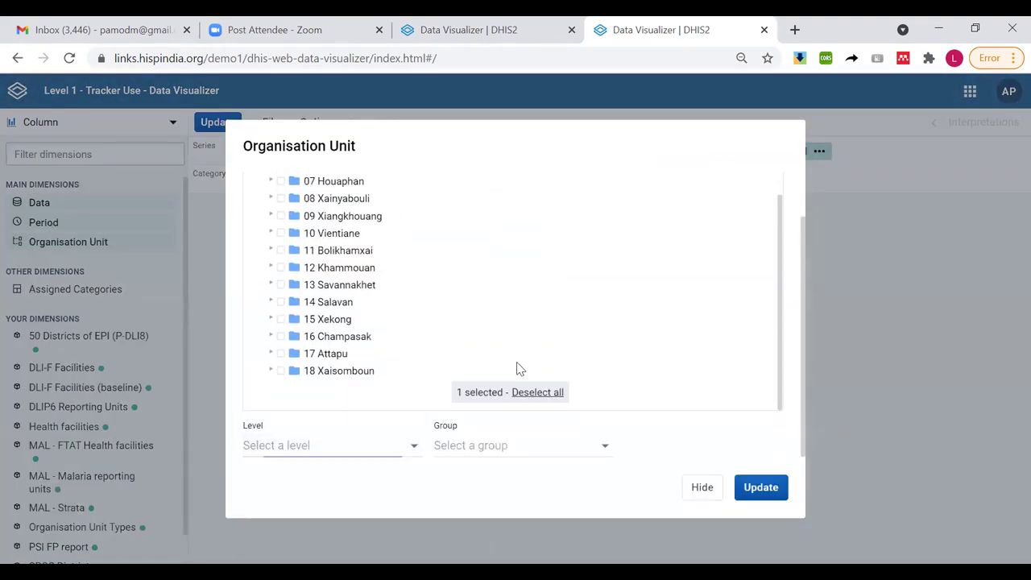
{"action": "left_click", "coordinate": [322, 444]}
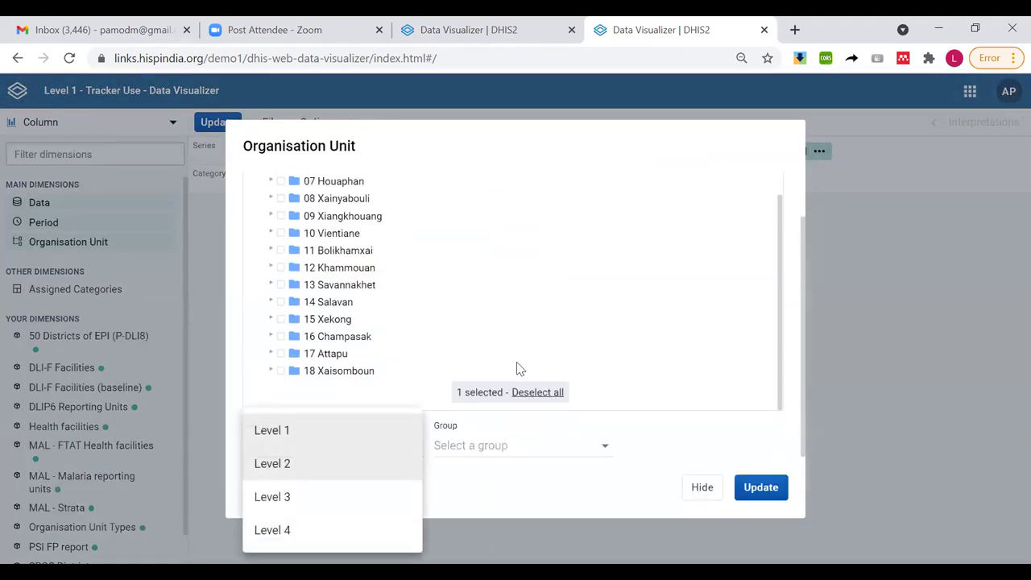
{"action": "left_click", "coordinate": [555, 490]}
{"action": "left_click", "coordinate": [703, 487]}
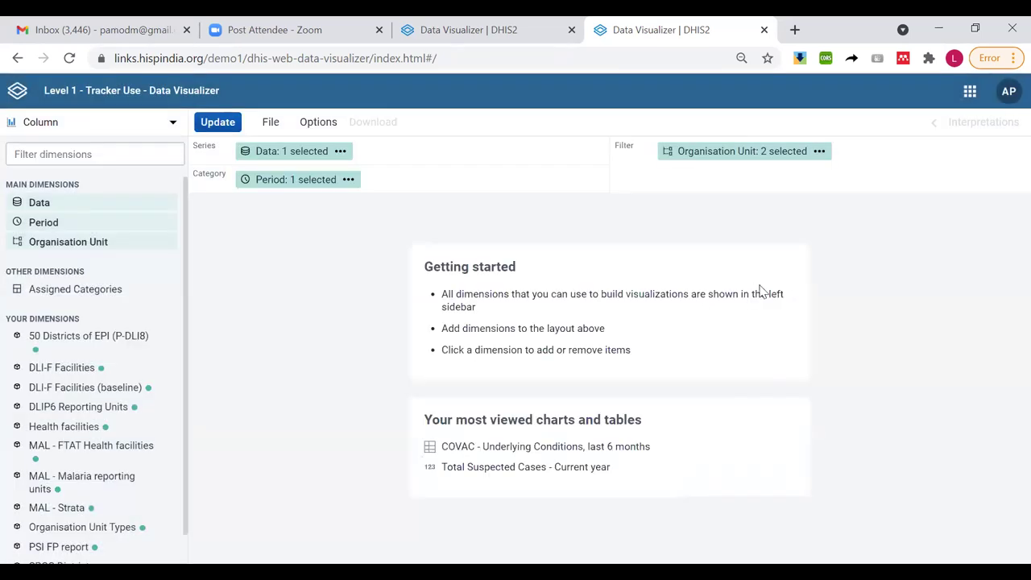
Change the visualization to a pivot table with Data and Period as columns and Organisation Unit as rows, and update it
{"action": "left_click_drag", "start_coordinate": [697, 157], "coordinate": [260, 184]}
{"action": "left_click_drag", "start_coordinate": [458, 181], "coordinate": [284, 162]}
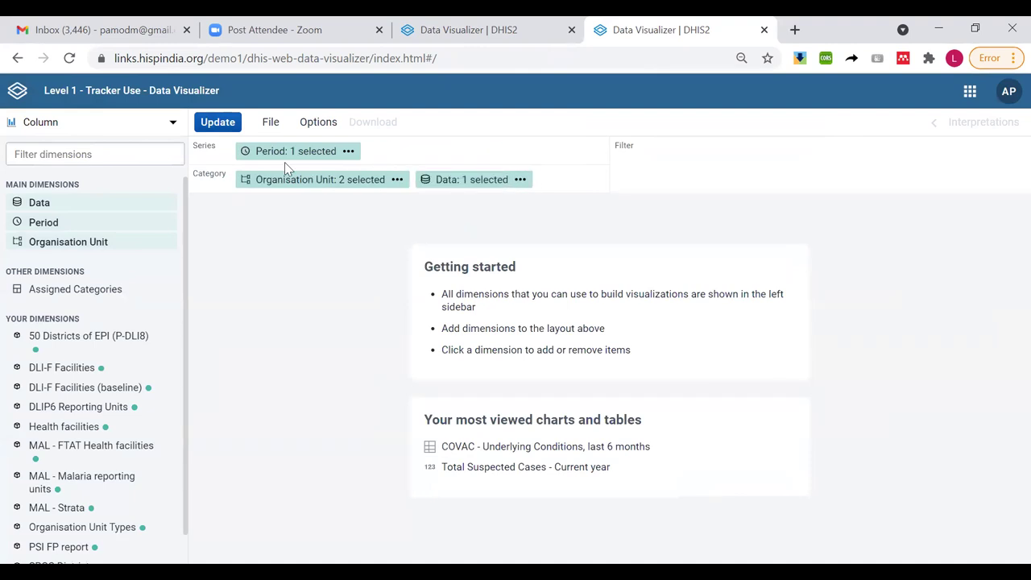
{"action": "left_click_drag", "start_coordinate": [439, 180], "coordinate": [294, 161]}
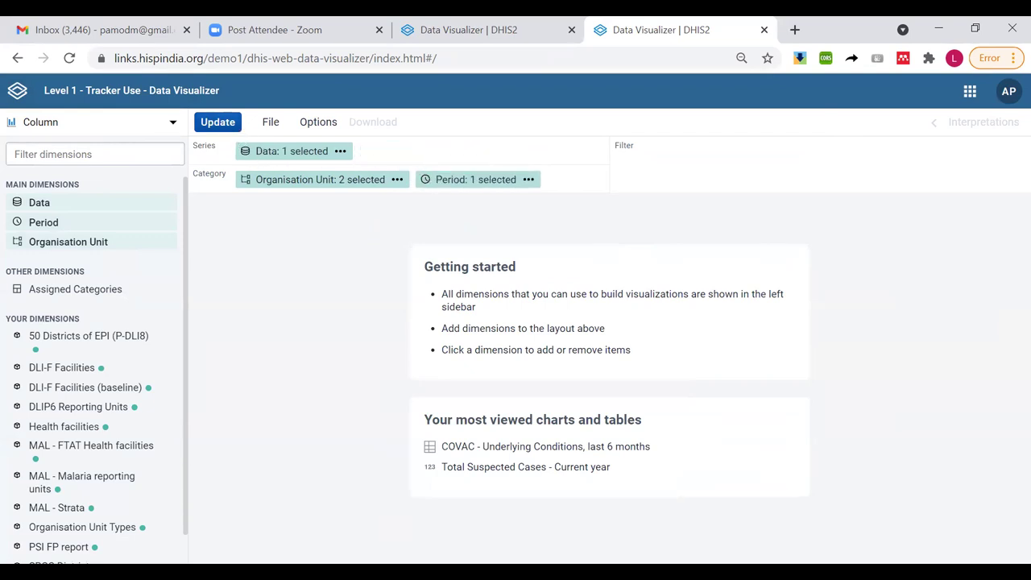
{"action": "left_click", "coordinate": [69, 125]}
{"action": "left_click", "coordinate": [77, 130]}
{"action": "left_click_drag", "start_coordinate": [456, 176], "coordinate": [403, 153]}
{"action": "left_click", "coordinate": [229, 128]}
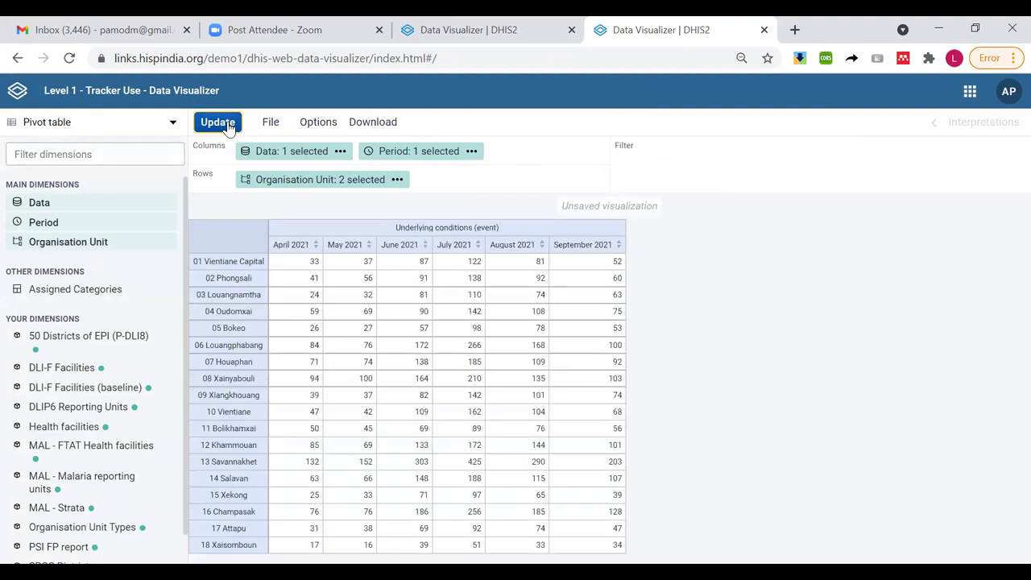
Compare the monthly values by province between the Underlying conditions and Underlying conditions (event) pivot tables in the two browser tabs
{"action": "left_click", "coordinate": [448, 25]}
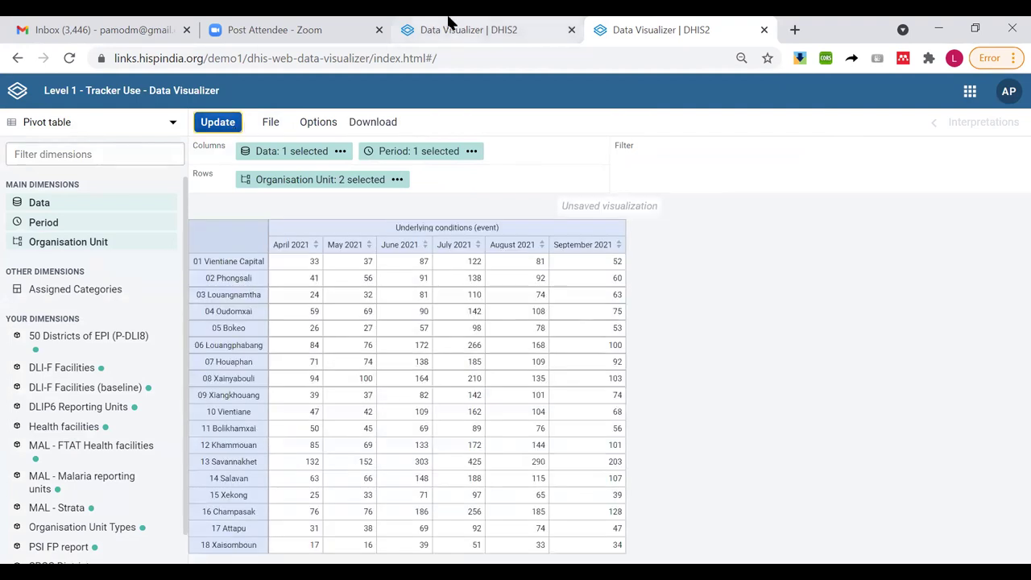
{"action": "left_click", "coordinate": [637, 25]}
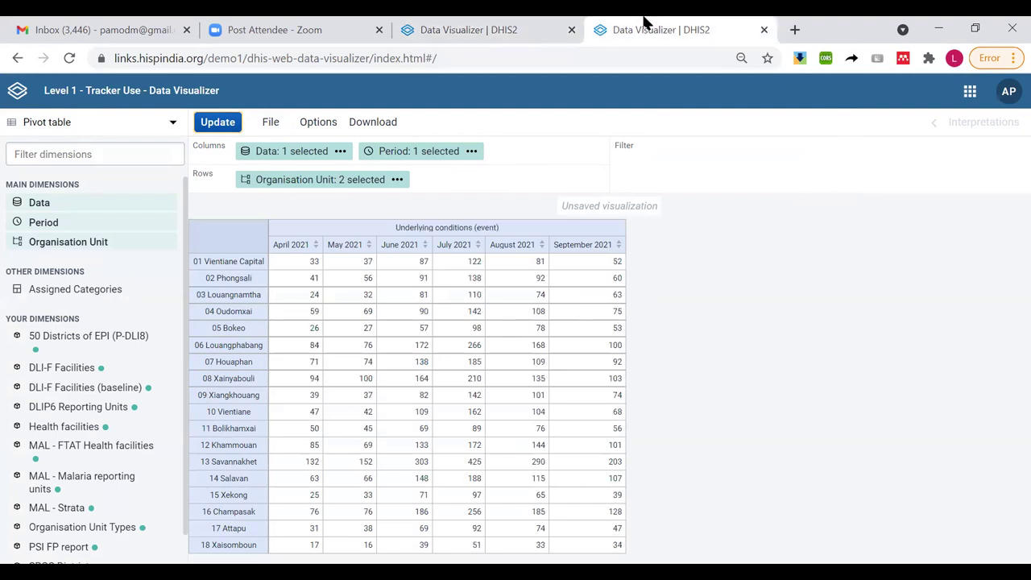
{"action": "left_click", "coordinate": [486, 24]}
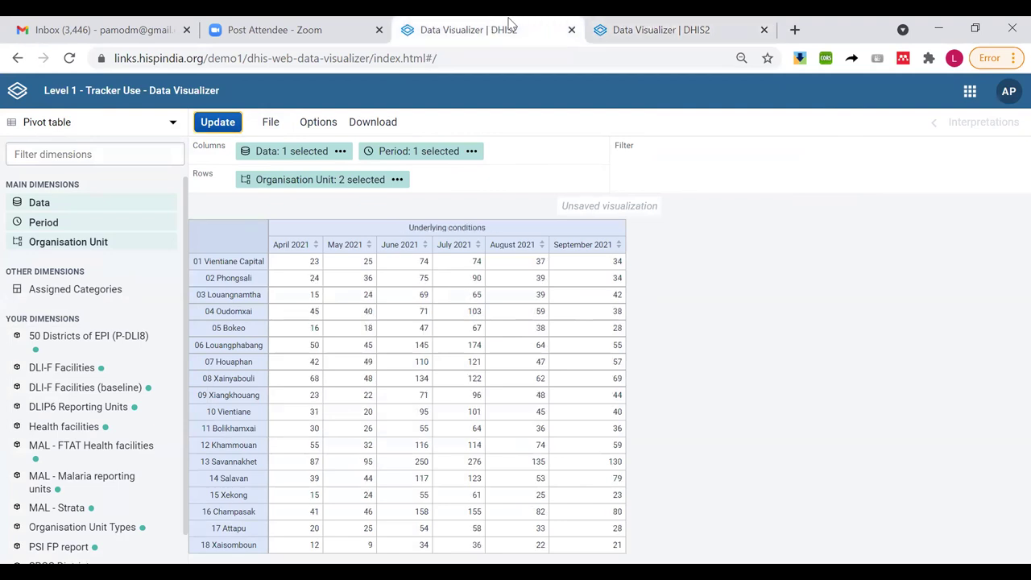
{"action": "left_click", "coordinate": [638, 32]}
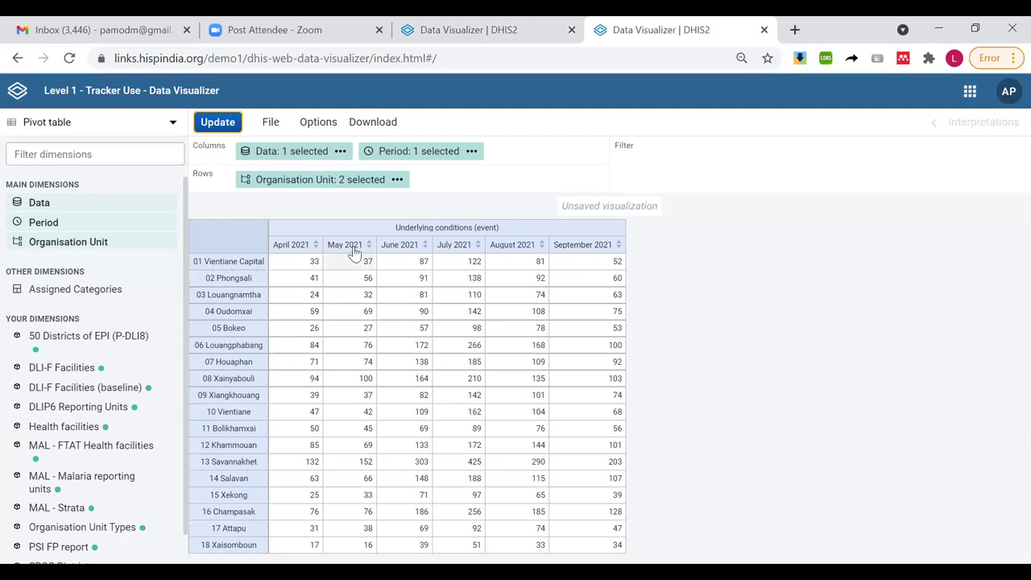
{"action": "left_click", "coordinate": [468, 27]}
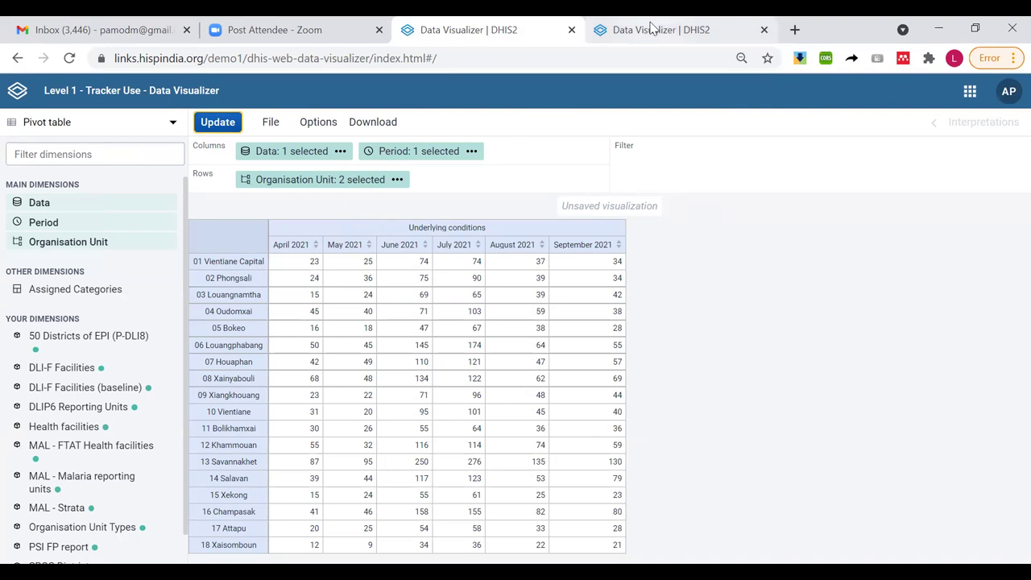
{"action": "left_click", "coordinate": [651, 28]}
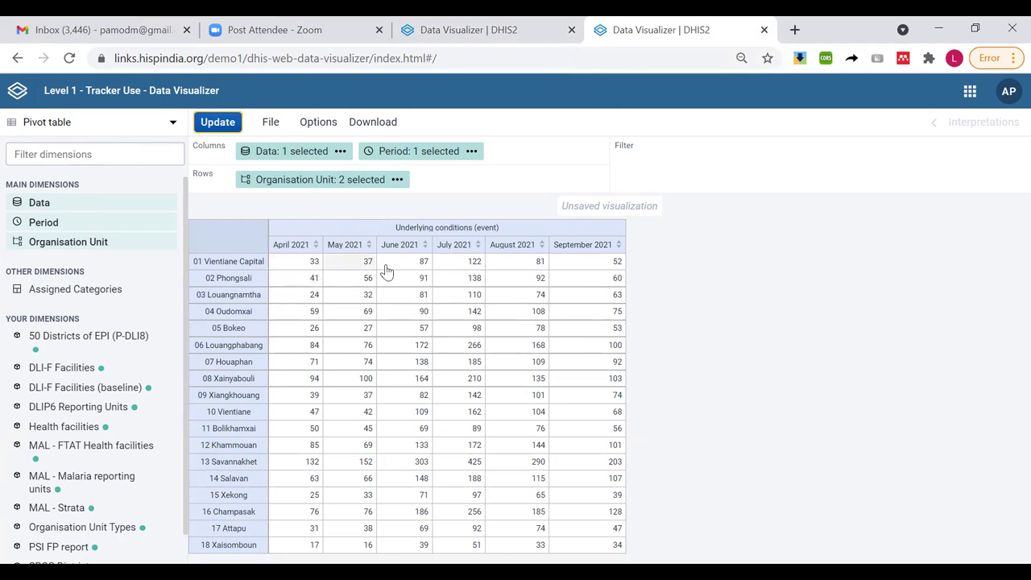
{"action": "left_click", "coordinate": [473, 34]}
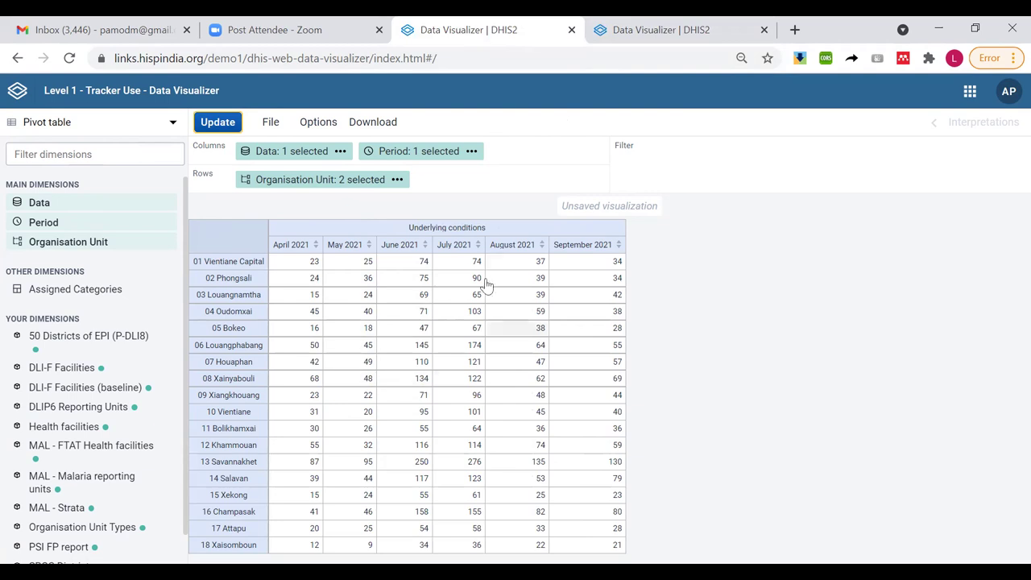
{"action": "left_click", "coordinate": [632, 24]}
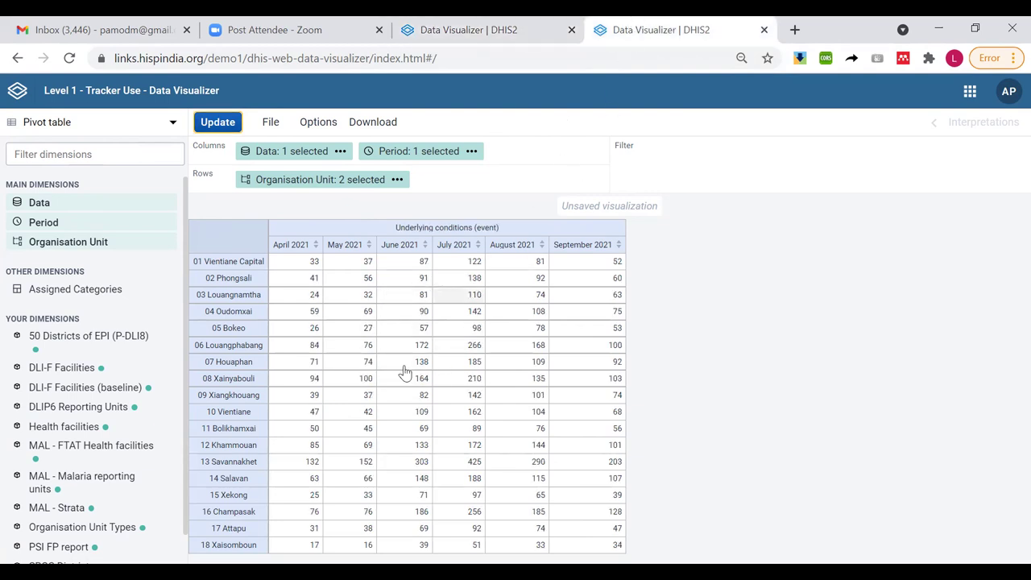
{"action": "left_click", "coordinate": [497, 33]}
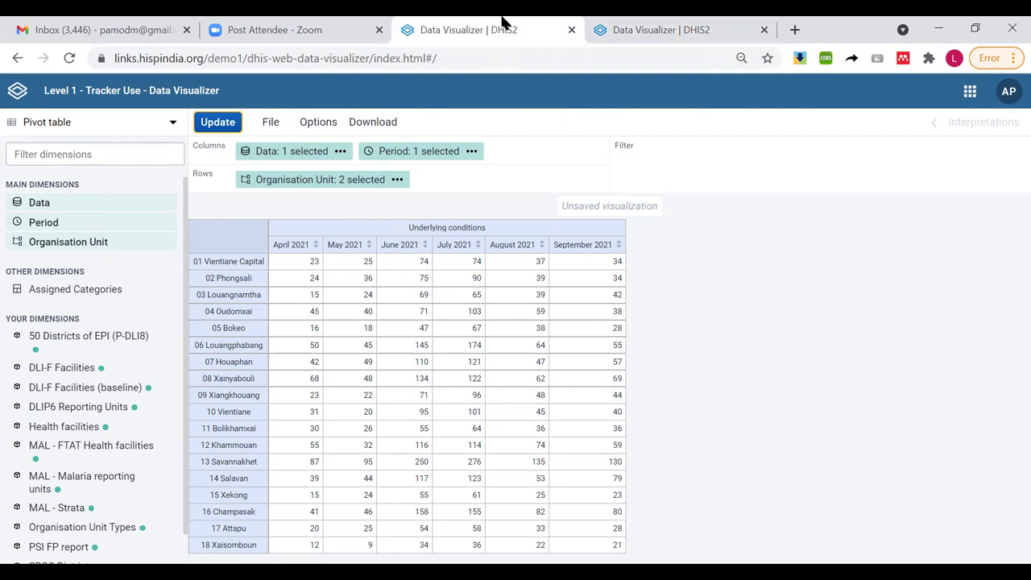
{"action": "left_click", "coordinate": [617, 27]}
{"action": "left_click", "coordinate": [499, 24]}
{"action": "left_click", "coordinate": [617, 24]}
{"action": "left_click", "coordinate": [490, 29]}
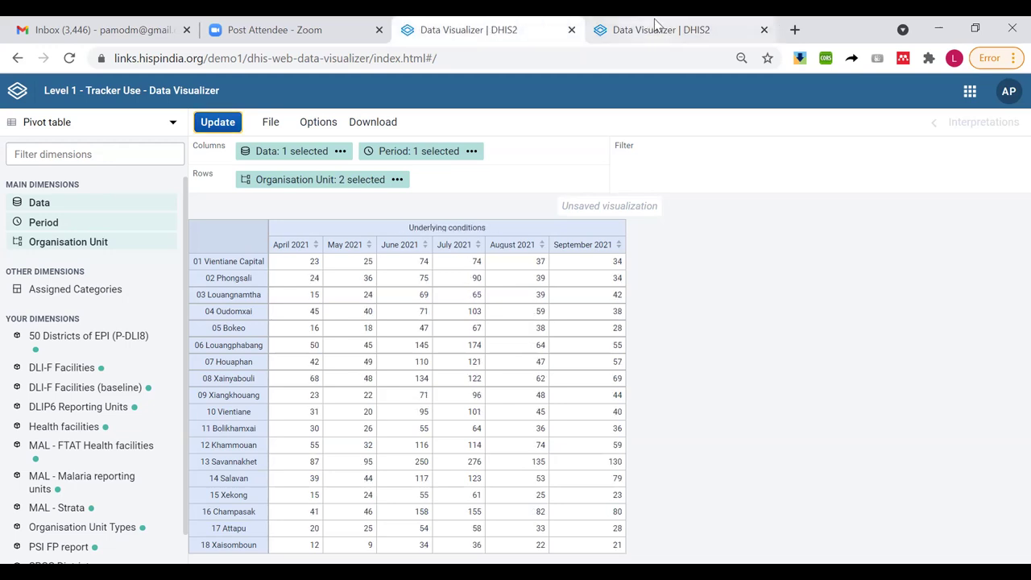
{"action": "left_click", "coordinate": [649, 24]}
{"action": "left_click", "coordinate": [490, 28]}
{"action": "left_click", "coordinate": [649, 29]}
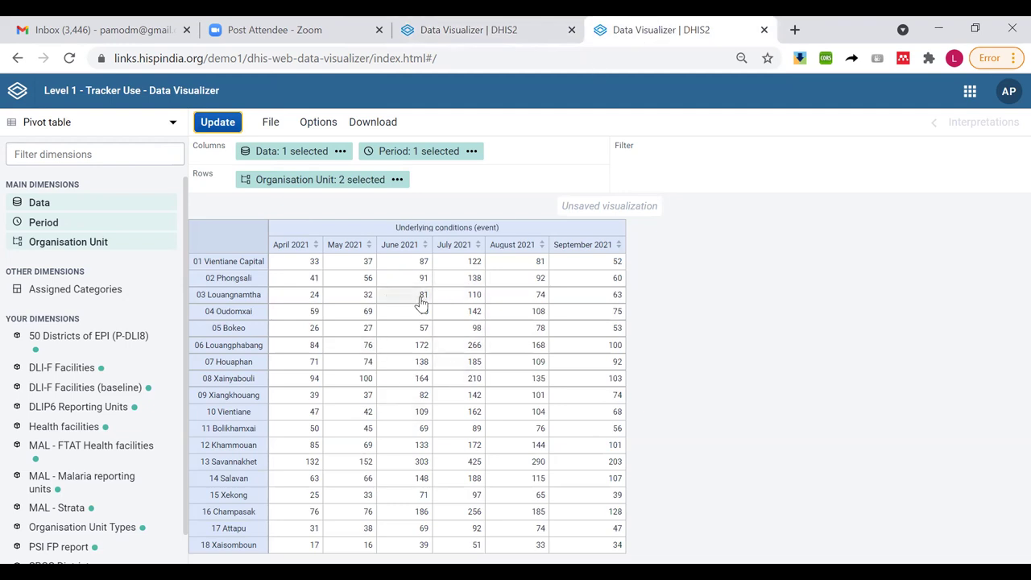
{"action": "left_click", "coordinate": [479, 30]}
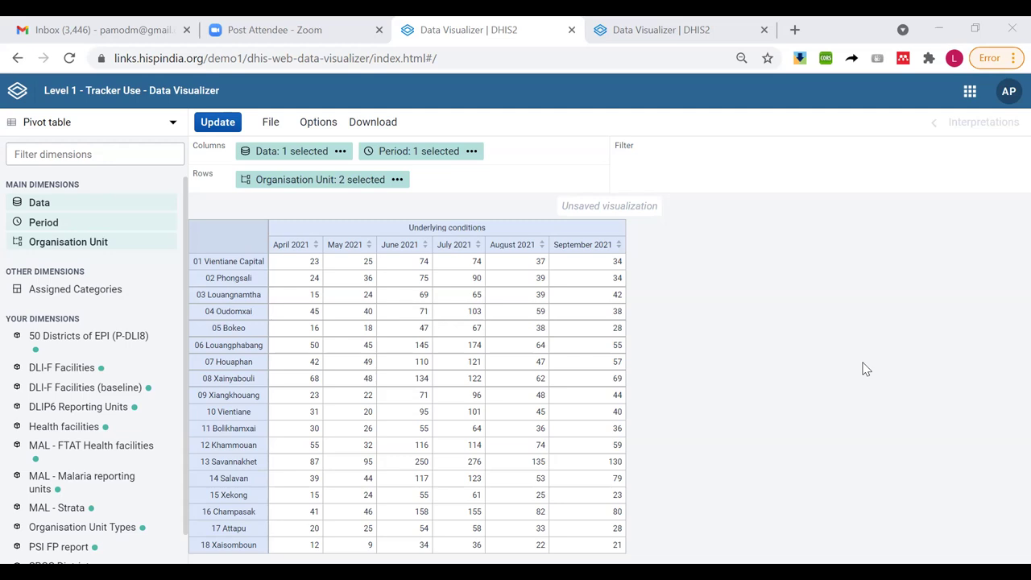
Switch to the browser tab with the Underlying conditions (event) pivot table and start a new visualization there
{"action": "left_click", "coordinate": [660, 33]}
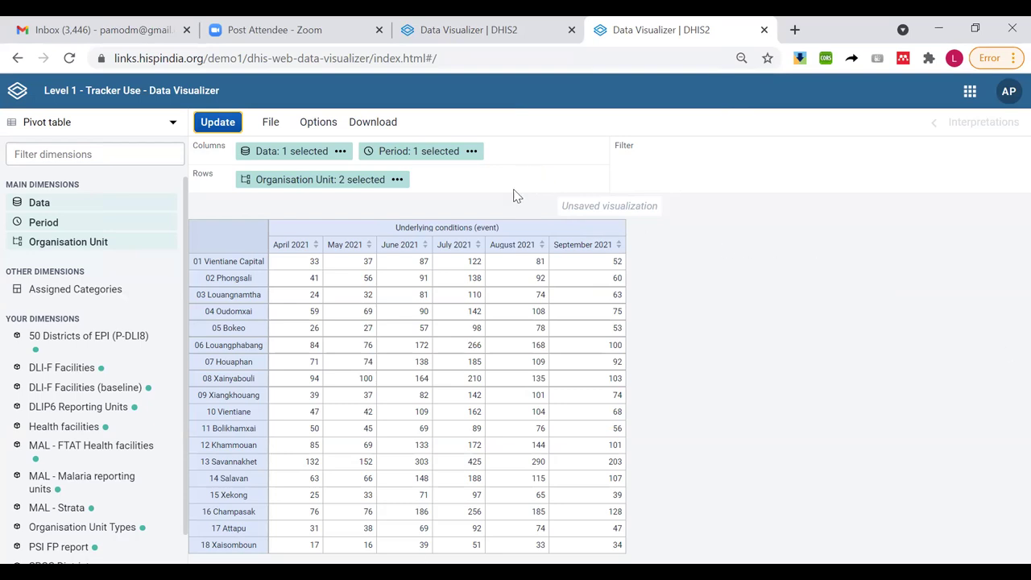
{"action": "left_click", "coordinate": [274, 123]}
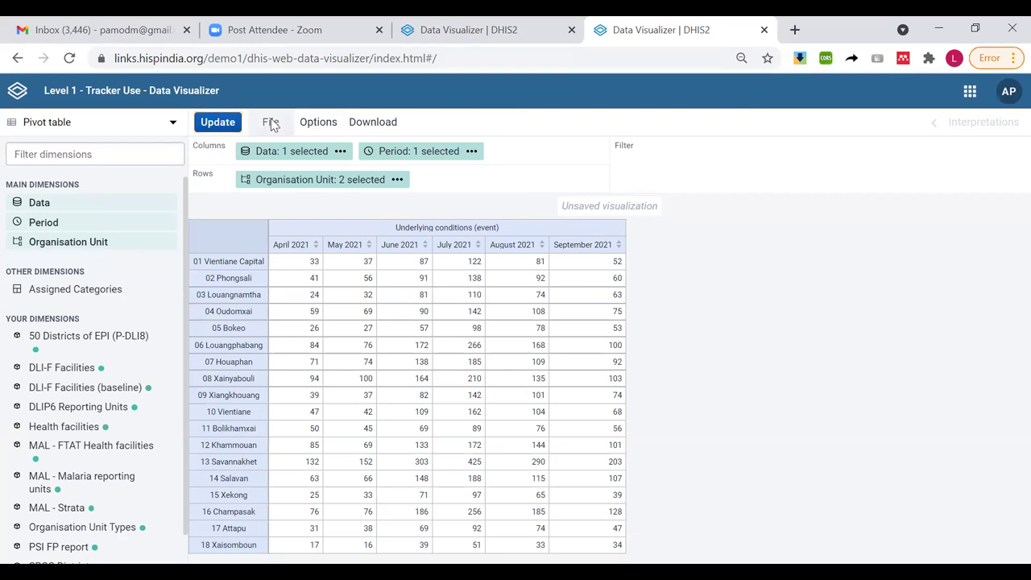
{"action": "left_click", "coordinate": [292, 158]}
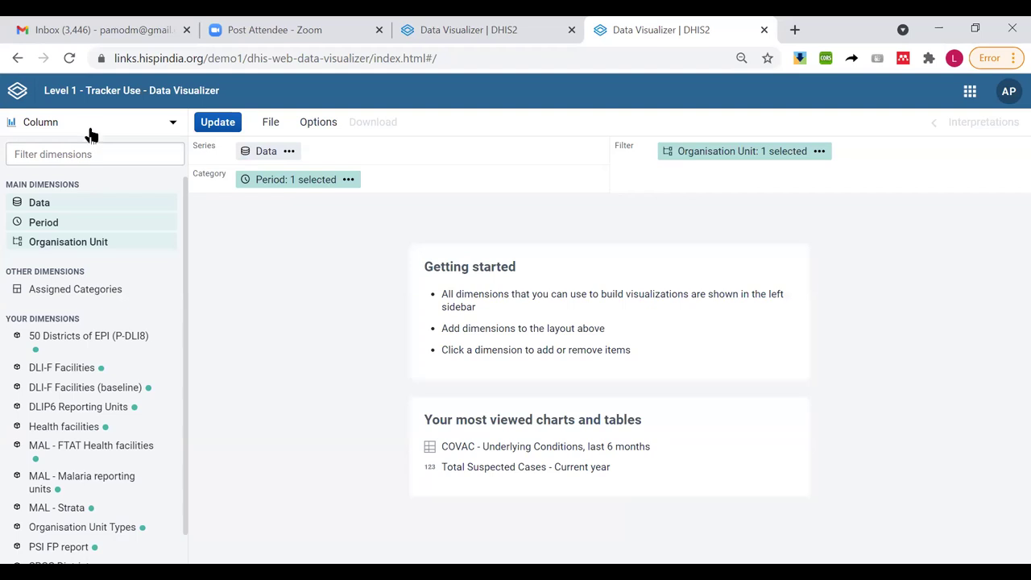
Search the saved visualizations for "symp" and open COVID_CBS - Symptoms and health outcome, this year
{"action": "left_click", "coordinate": [276, 125]}
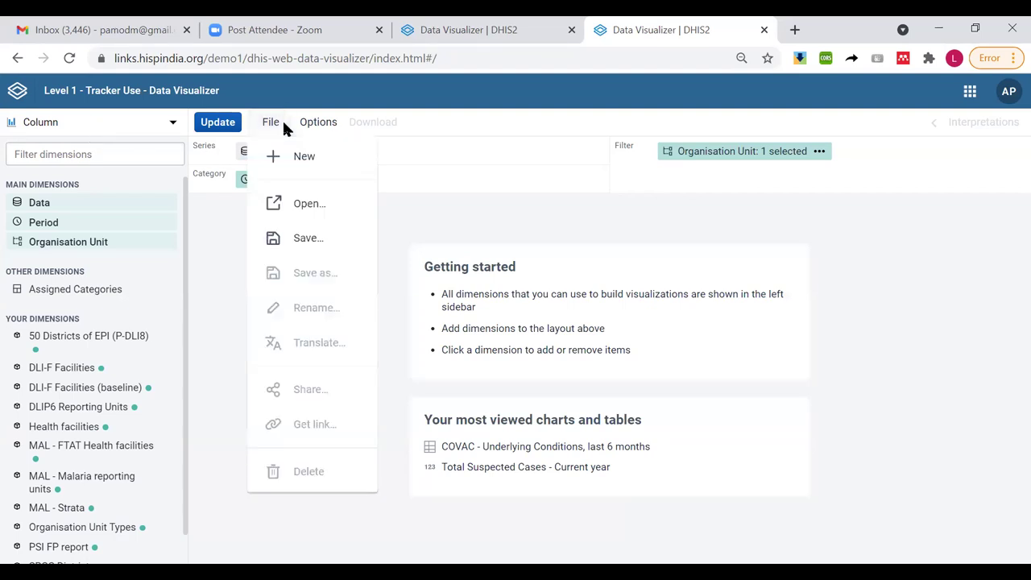
{"action": "left_click", "coordinate": [298, 215]}
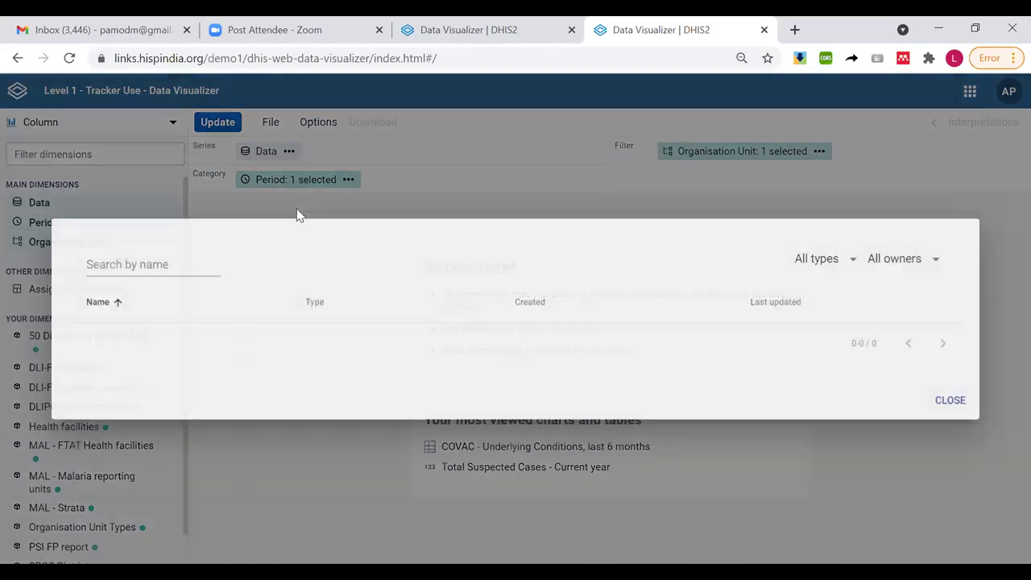
{"action": "left_click", "coordinate": [121, 148]}
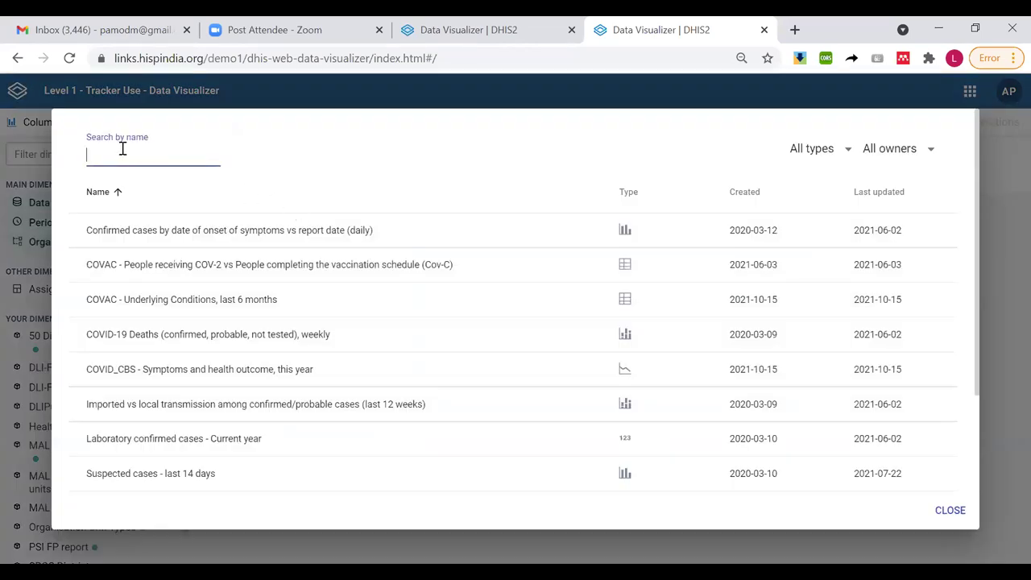
{"action": "type", "text": "symp"}
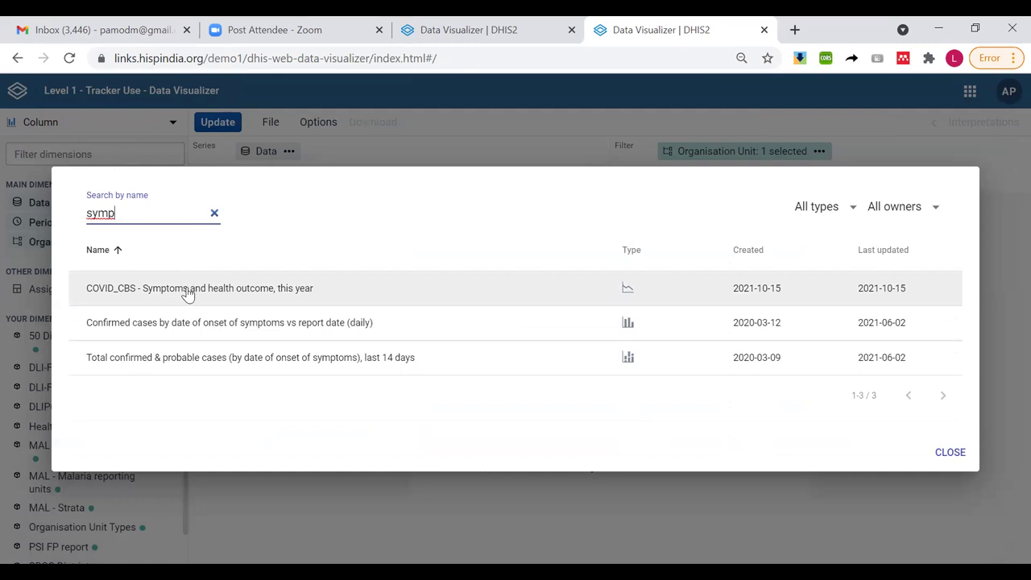
{"action": "left_click", "coordinate": [247, 298]}
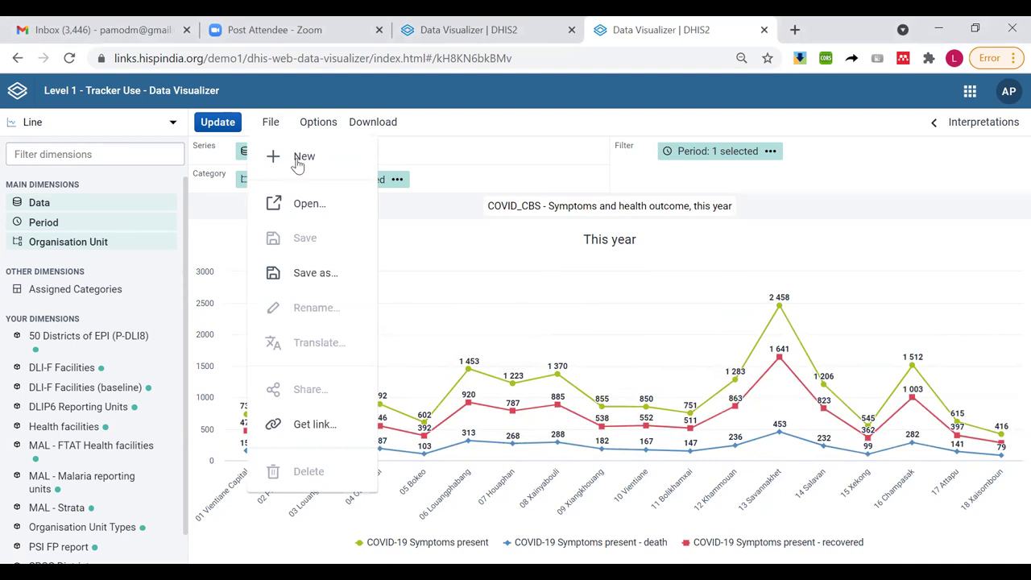
Start a new visualization and set its type to Line
{"action": "left_click", "coordinate": [297, 161]}
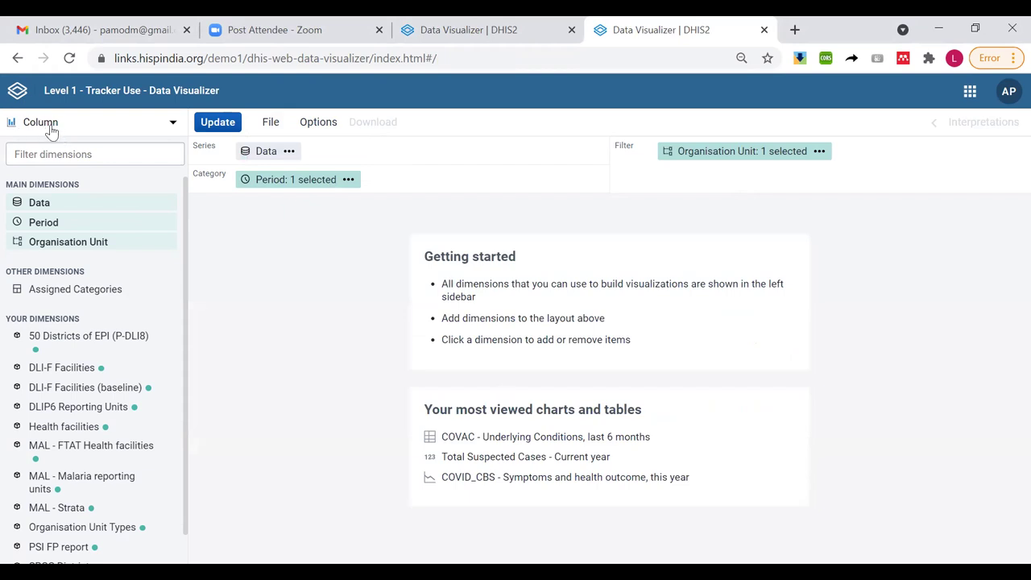
{"action": "left_click", "coordinate": [52, 131]}
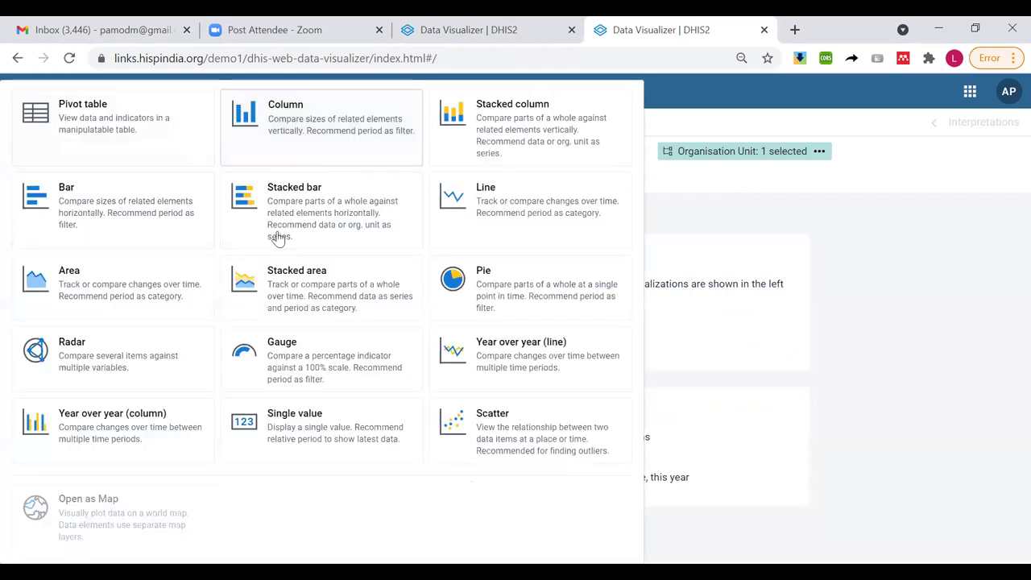
{"action": "left_click", "coordinate": [529, 211]}
Add the COVID-19 Case-based Surveillance program indicators COVID-19 Symptoms present, Symptoms present - death and Symptoms present - recovered as data
{"action": "left_click", "coordinate": [45, 206]}
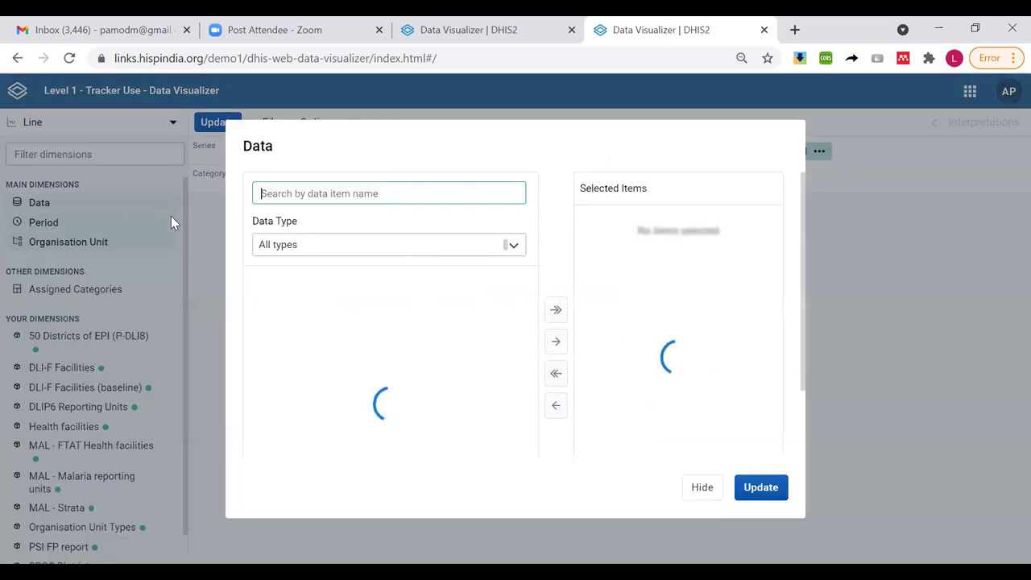
{"action": "left_click", "coordinate": [324, 252]}
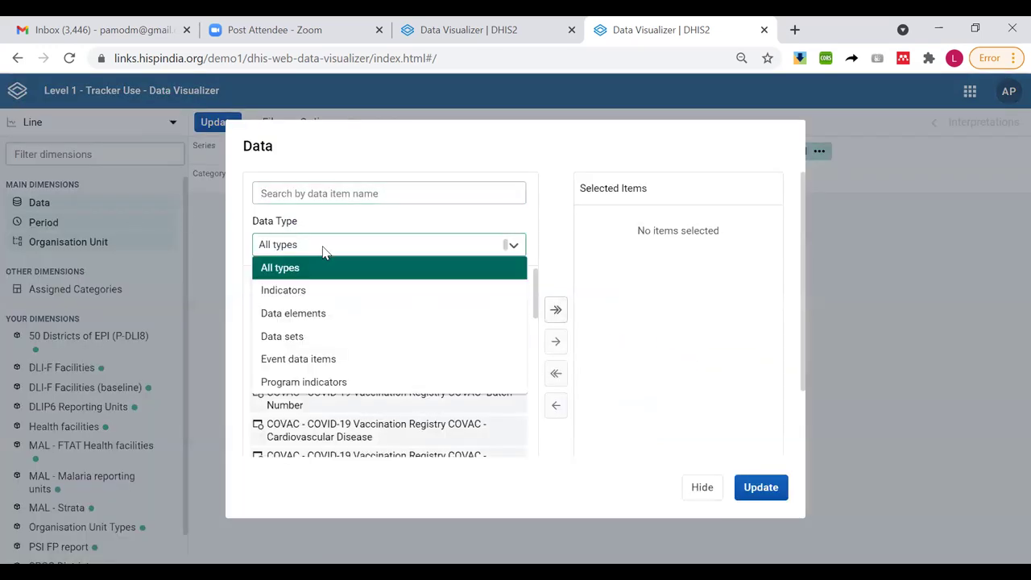
{"action": "left_click", "coordinate": [322, 382]}
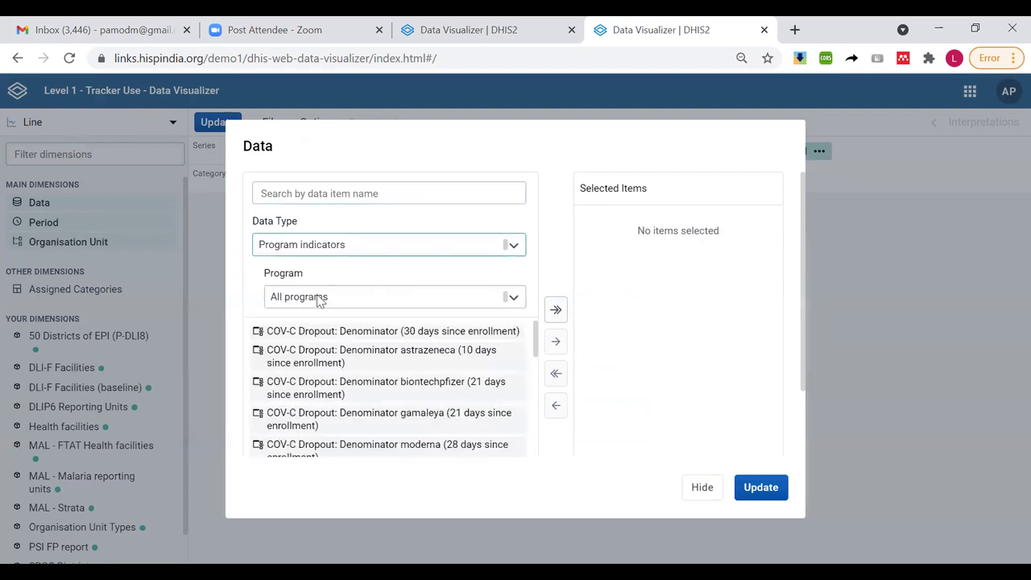
{"action": "left_click", "coordinate": [320, 298]}
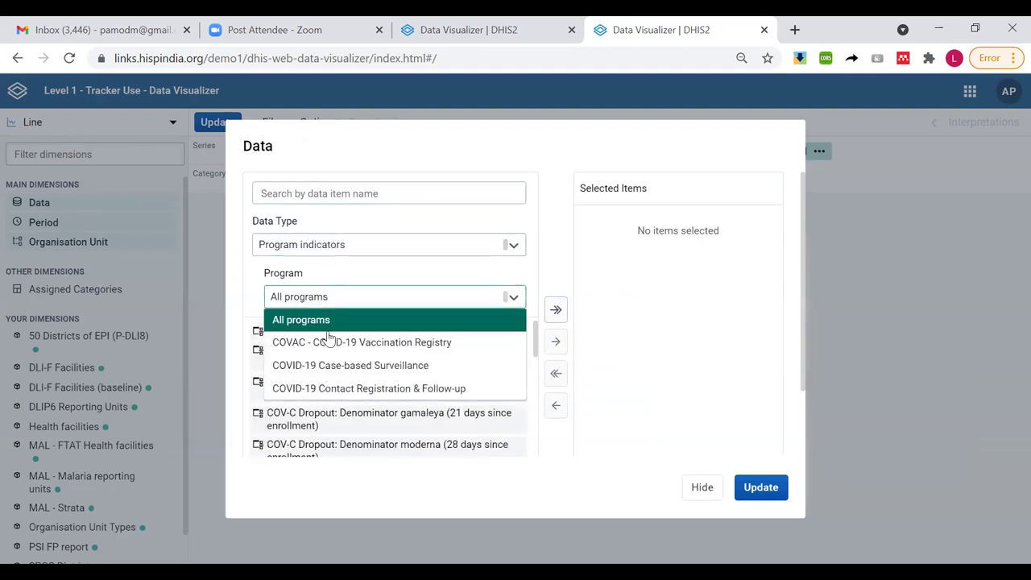
{"action": "left_click", "coordinate": [336, 366]}
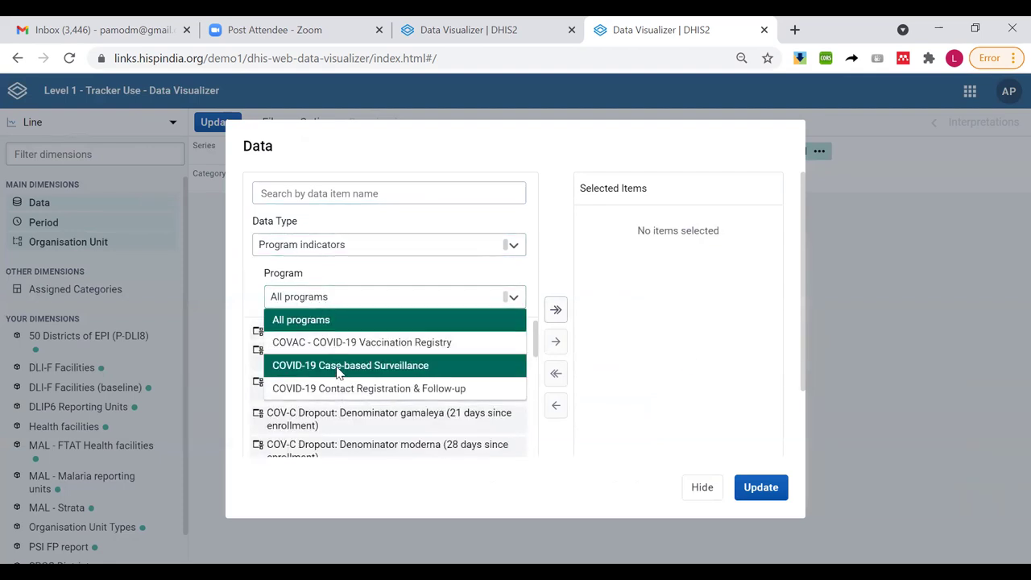
{"action": "left_click", "coordinate": [316, 193]}
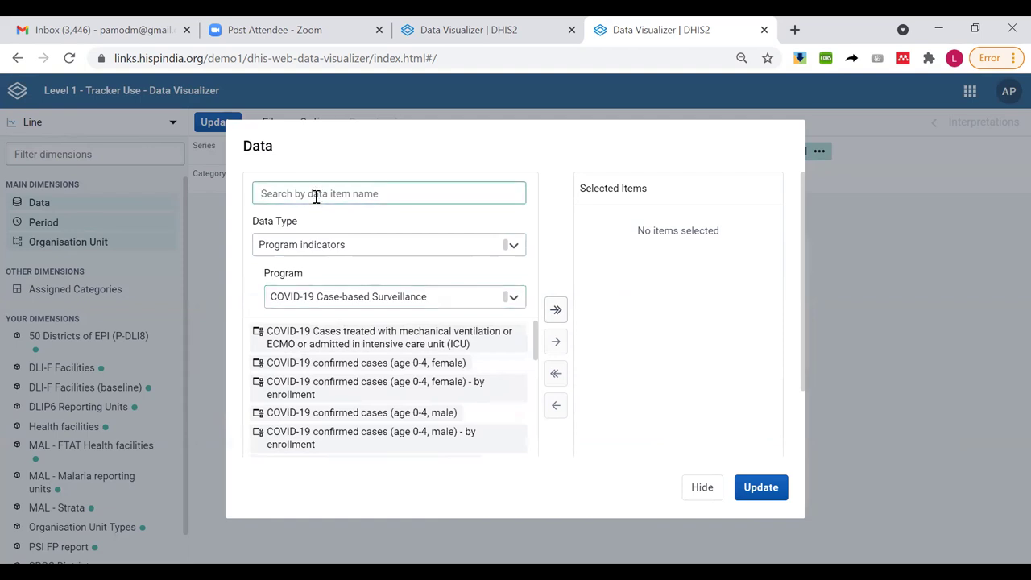
{"action": "type", "text": "symp"}
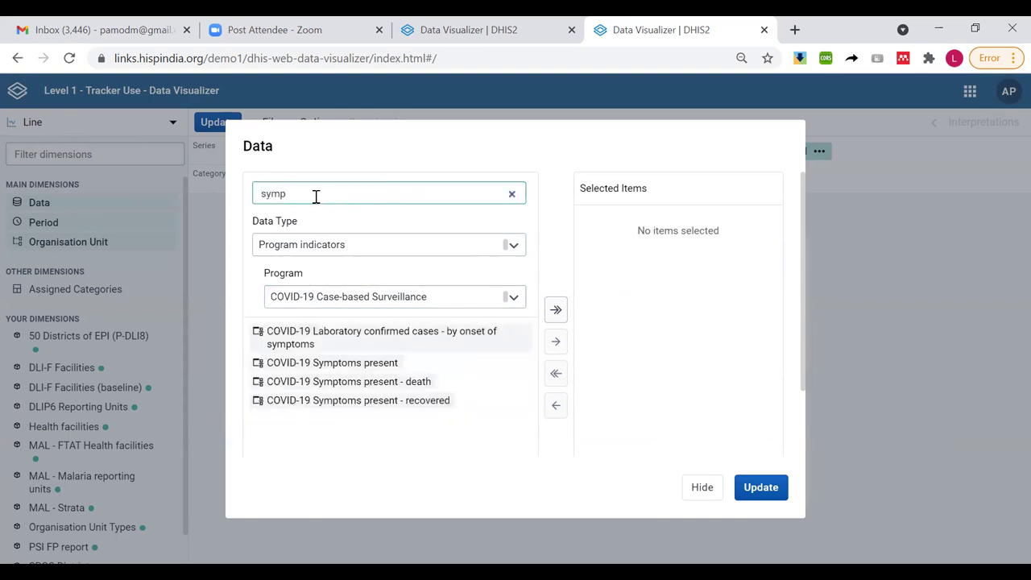
{"action": "double_click", "coordinate": [365, 364]}
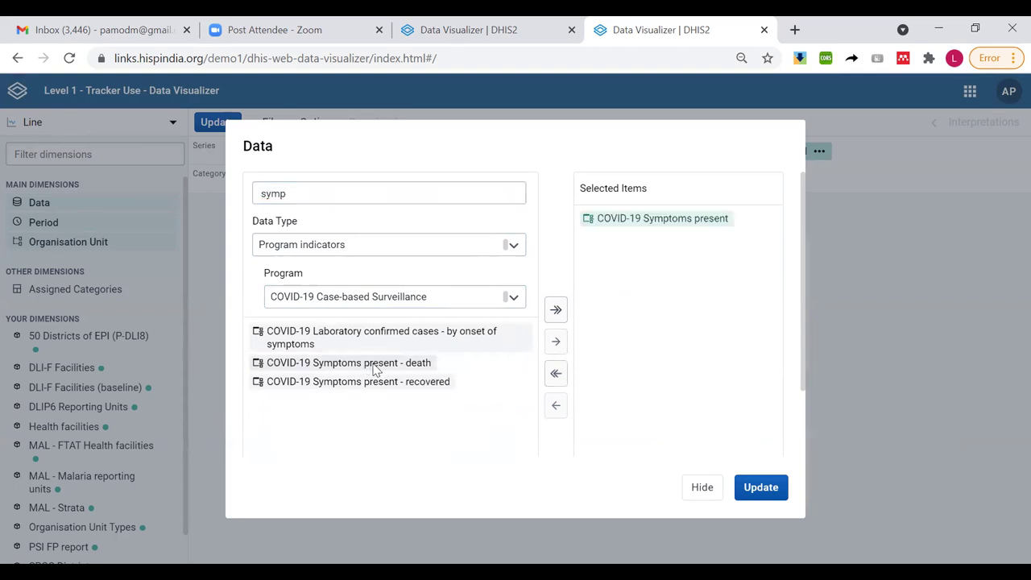
{"action": "double_click", "coordinate": [374, 364]}
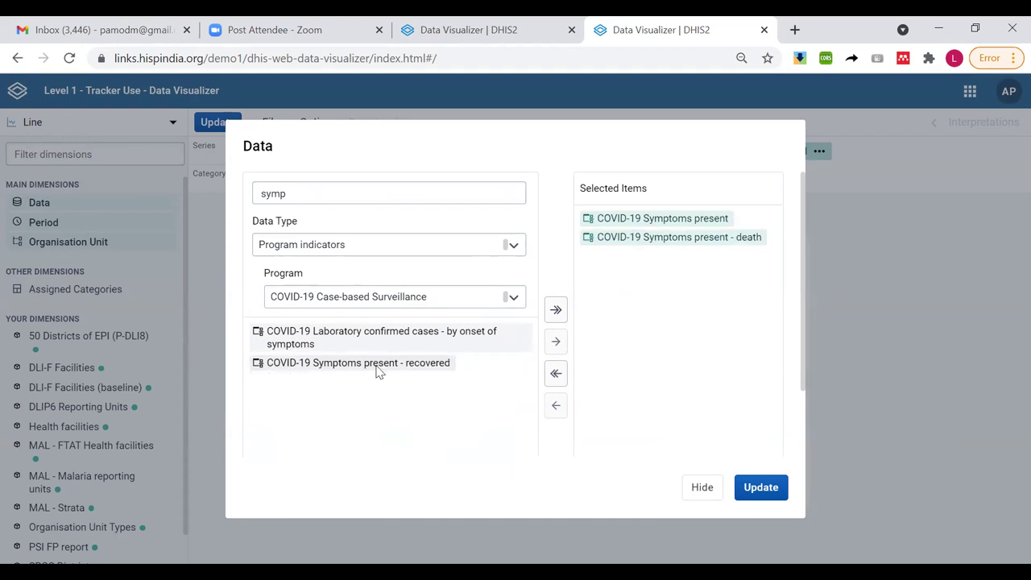
{"action": "double_click", "coordinate": [376, 364]}
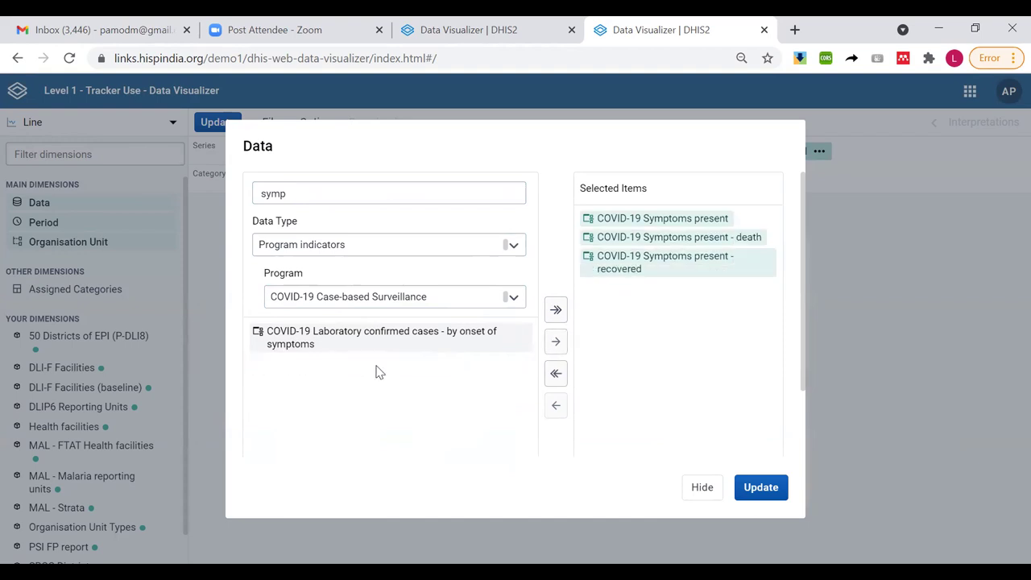
{"action": "left_click", "coordinate": [700, 498]}
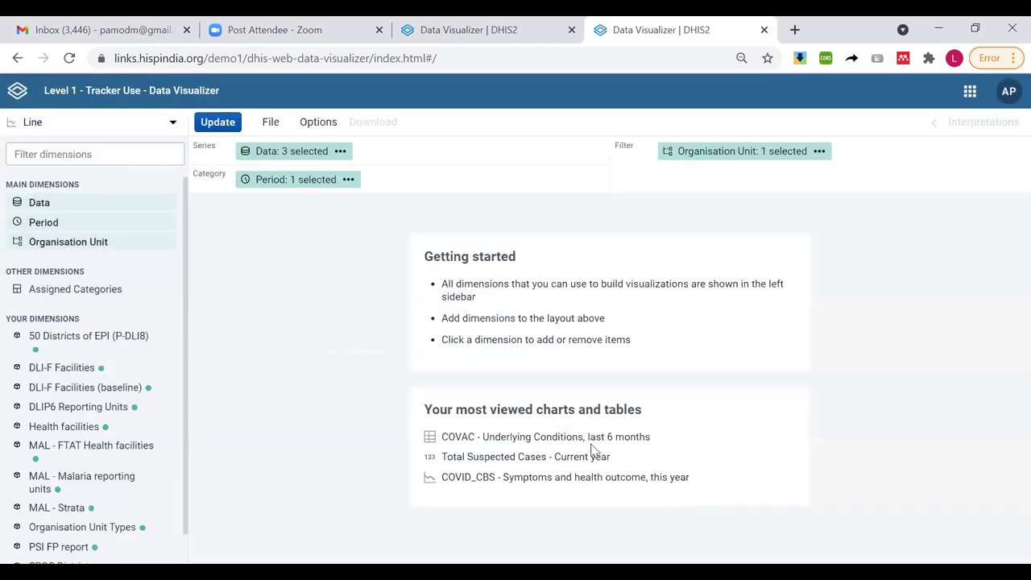
Replace the Last 12 months period with the relative period This year
{"action": "left_click", "coordinate": [294, 186]}
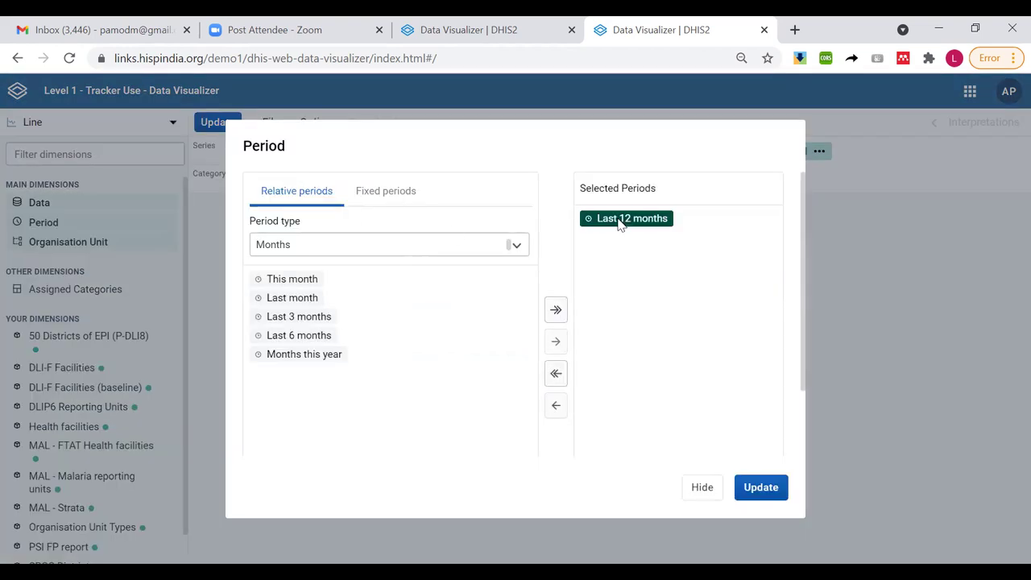
{"action": "double_click", "coordinate": [620, 221]}
{"action": "left_click", "coordinate": [345, 246]}
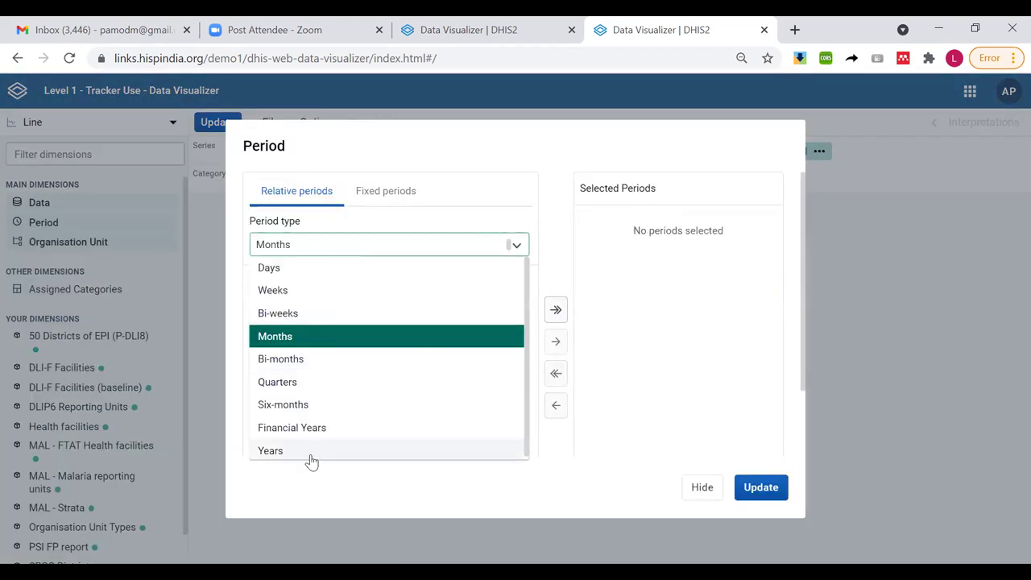
{"action": "left_click", "coordinate": [309, 452]}
{"action": "double_click", "coordinate": [294, 279]}
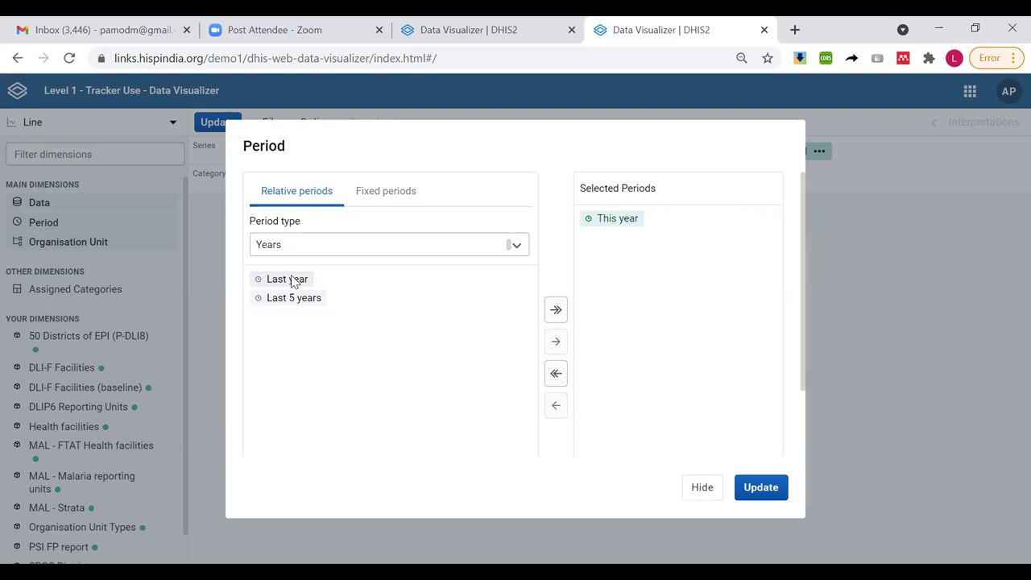
{"action": "left_click", "coordinate": [697, 488]}
Add Level 2 to the line chart's organisation units, keeping Lao PDR selected
{"action": "left_click", "coordinate": [712, 156]}
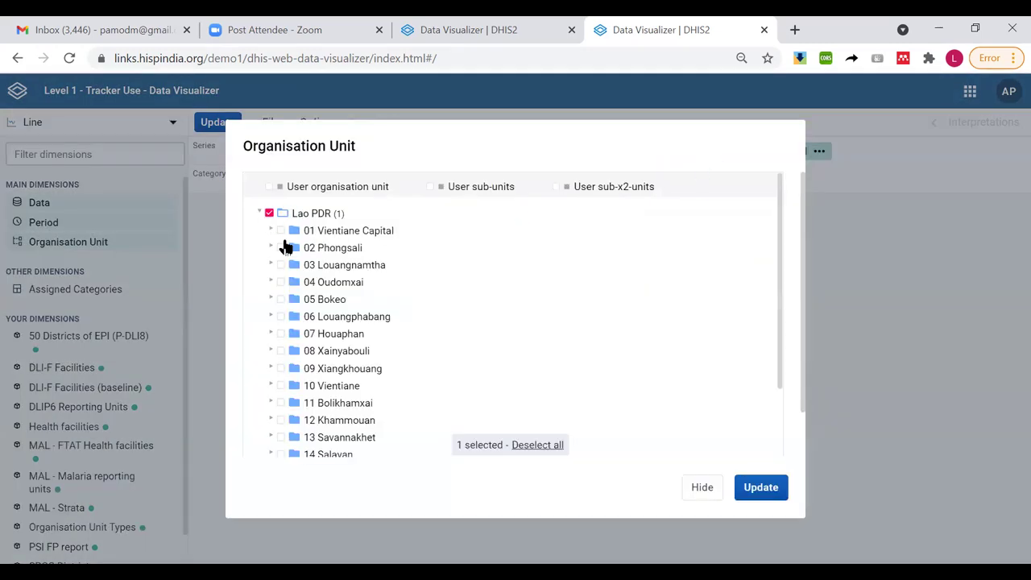
{"action": "scroll", "coordinate": [548, 390], "scroll_direction": "down", "scroll_amount": 4}
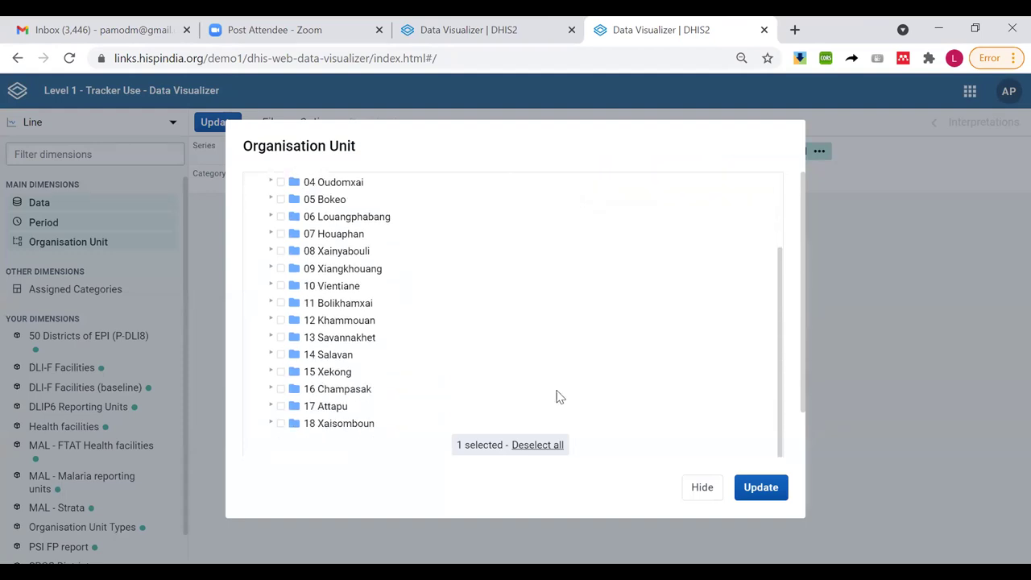
{"action": "left_click", "coordinate": [311, 450]}
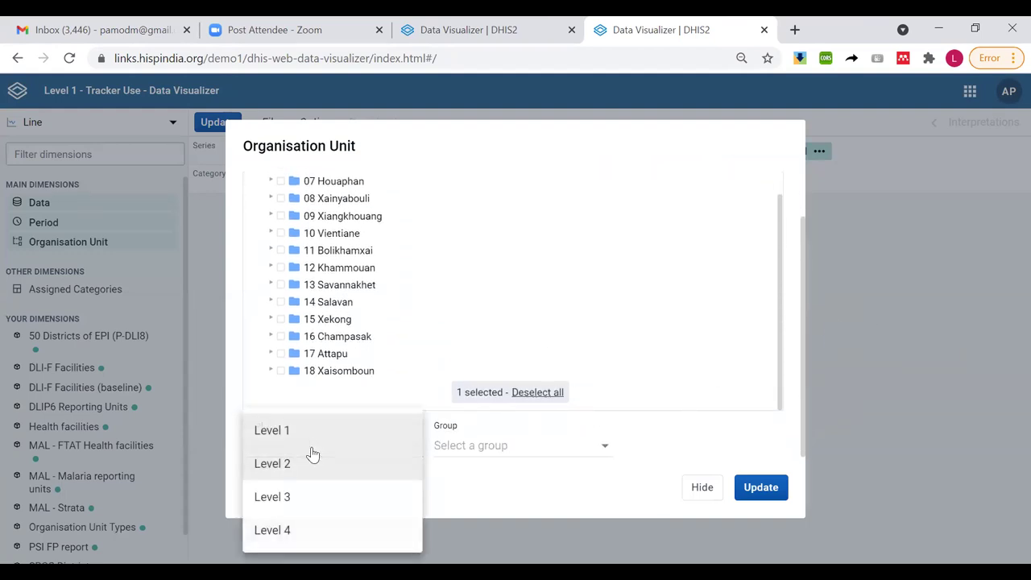
{"action": "left_click", "coordinate": [299, 475]}
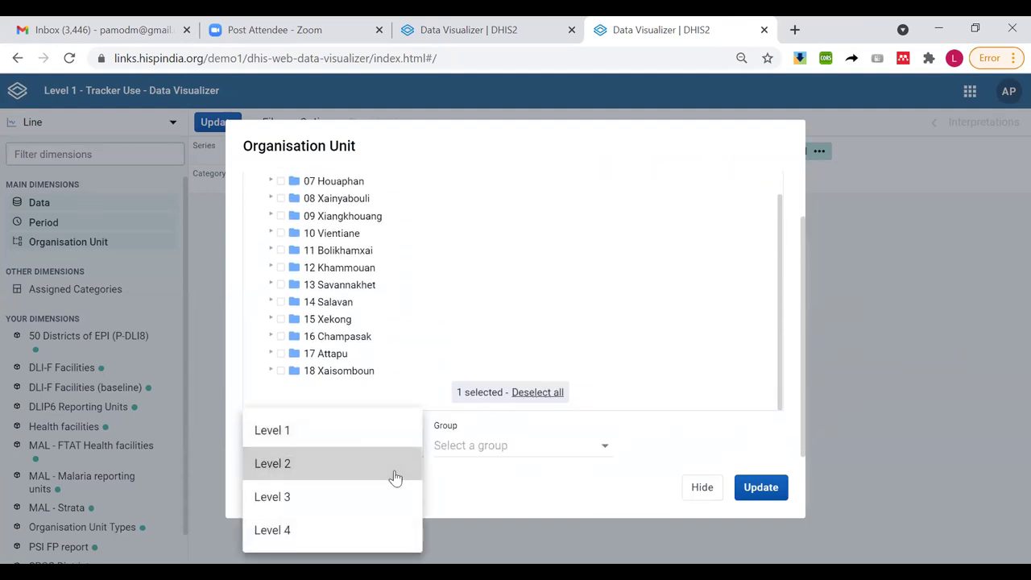
{"action": "left_click", "coordinate": [463, 488]}
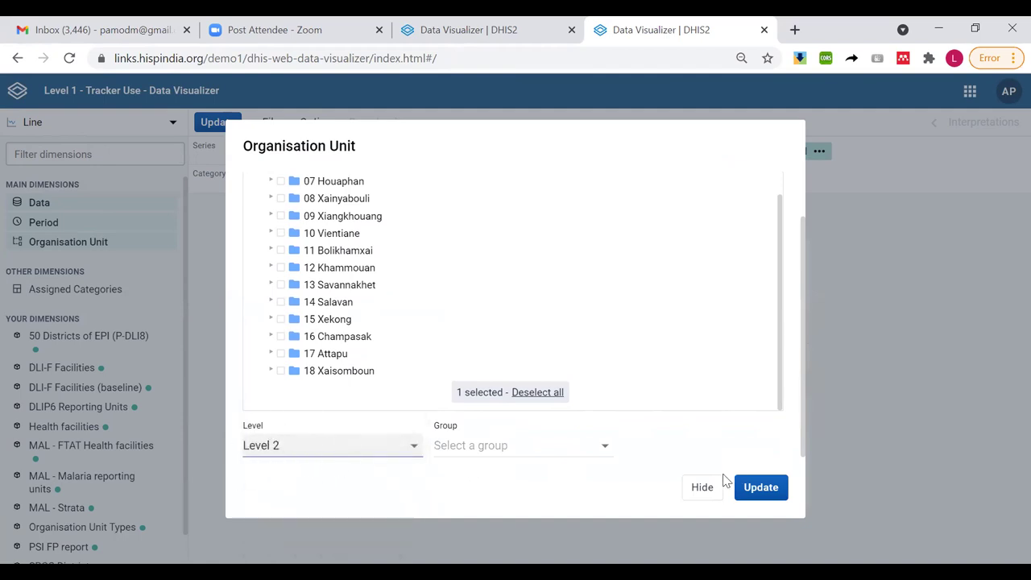
{"action": "left_click", "coordinate": [696, 491]}
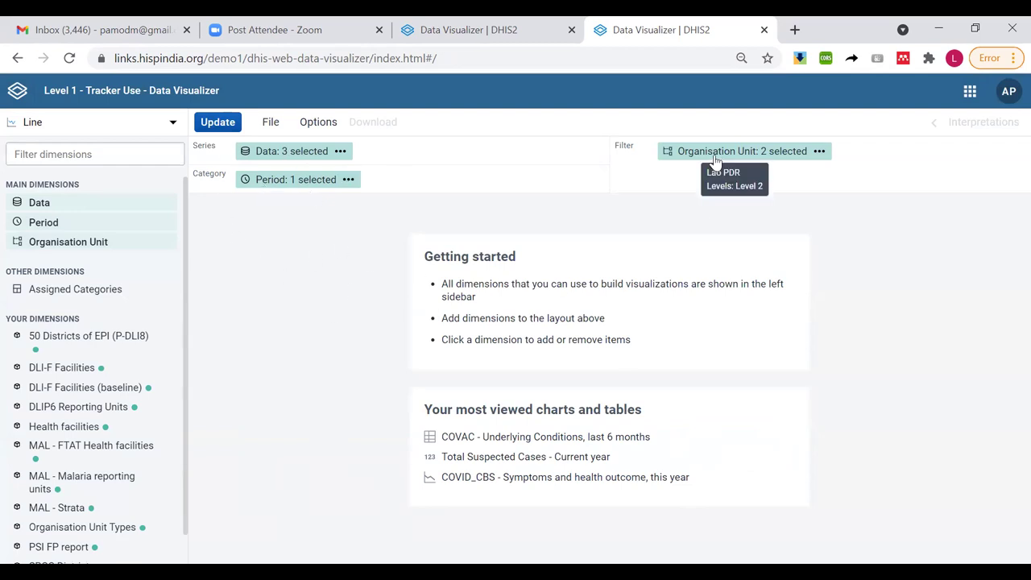
Set Organisation Unit as the category and Period as the filter, and update the line chart
{"action": "left_click_drag", "start_coordinate": [714, 161], "coordinate": [278, 187]}
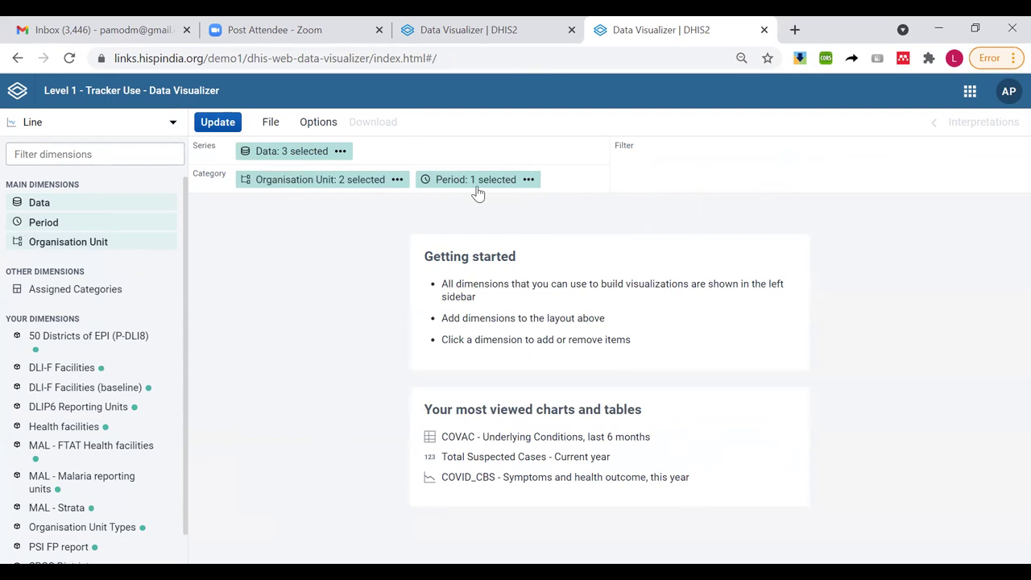
{"action": "left_click_drag", "start_coordinate": [472, 177], "coordinate": [692, 153]}
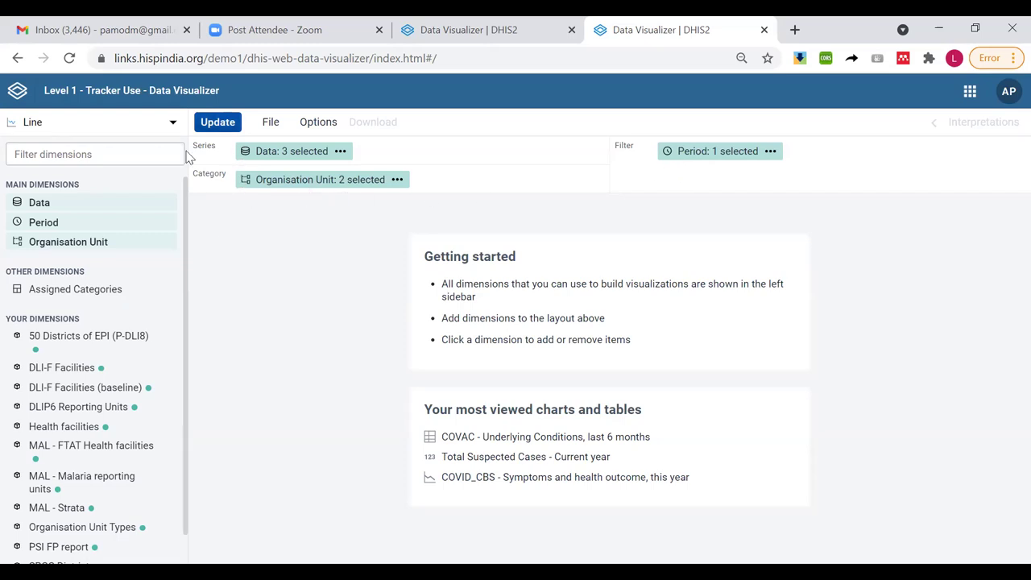
{"action": "key", "text": "ctrl+Return"}
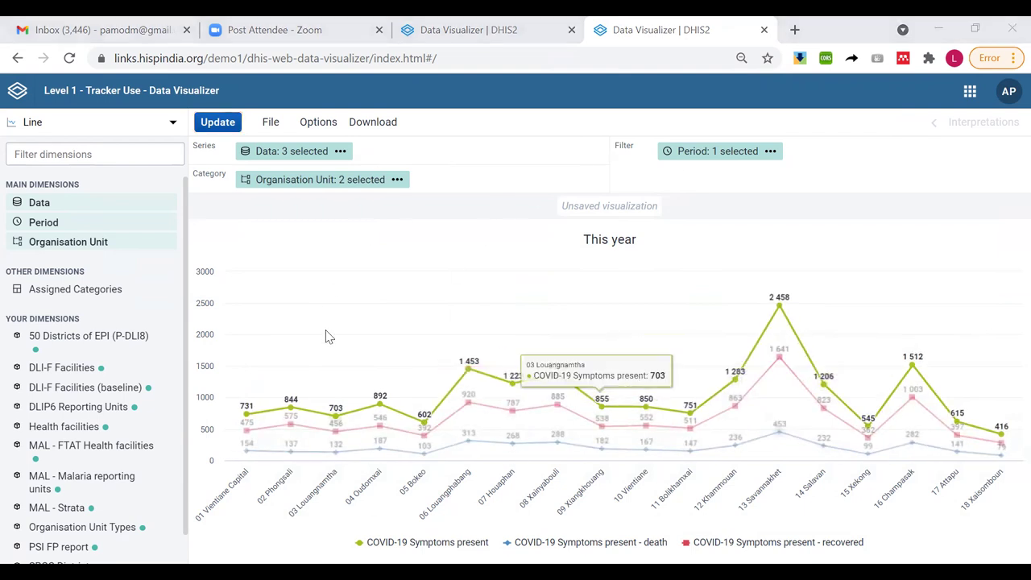
Change the line chart's visualization type to Pivot table and update it
{"action": "left_click", "coordinate": [113, 131]}
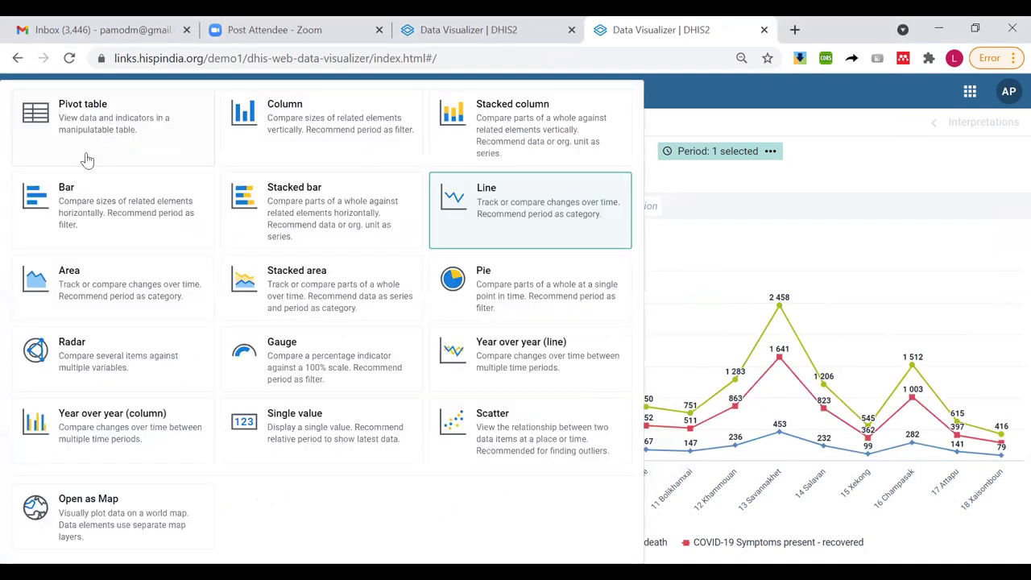
{"action": "left_click", "coordinate": [115, 123]}
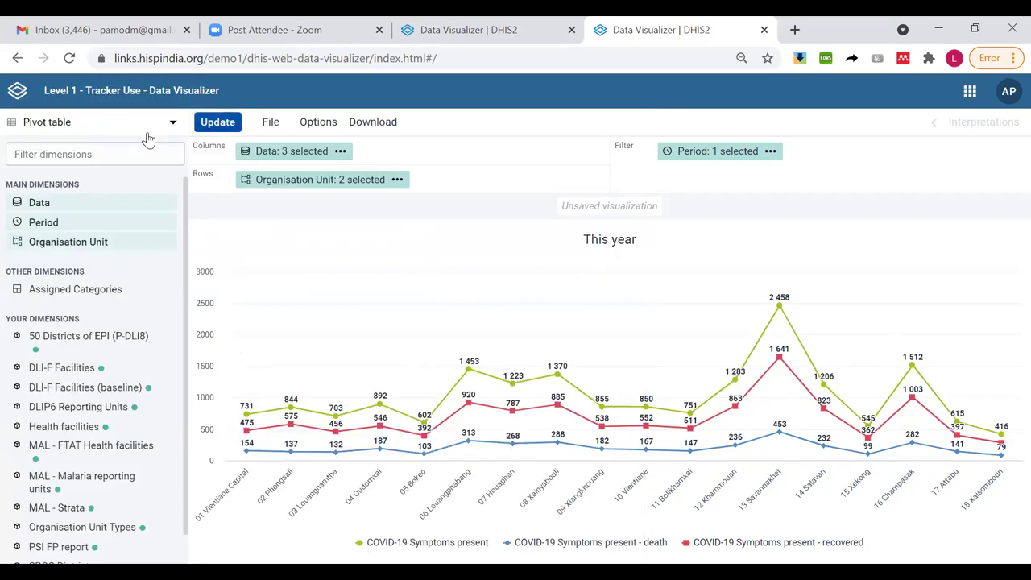
{"action": "key", "text": "ctrl+Return"}
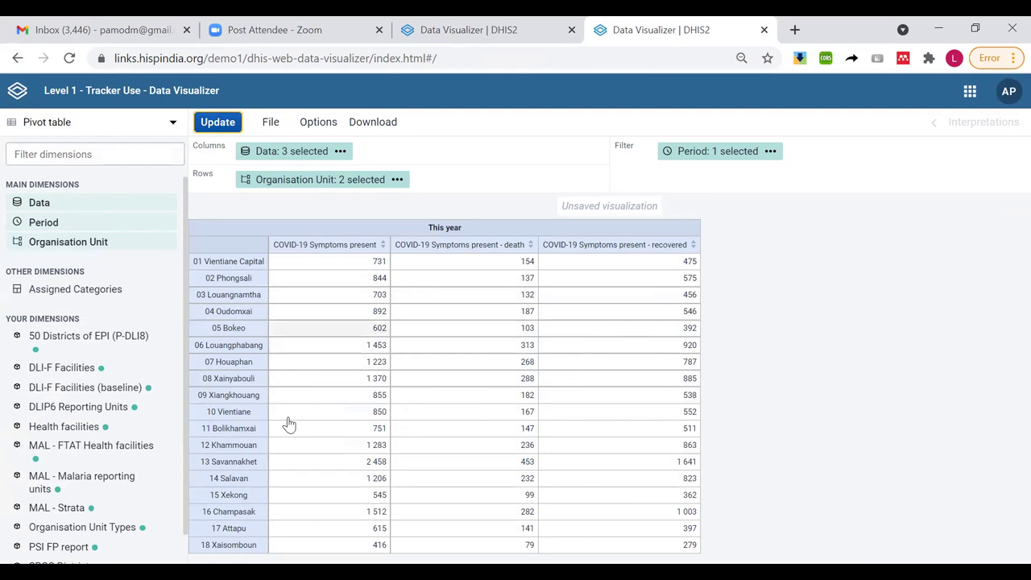
{"action": "left_click", "coordinate": [94, 130]}
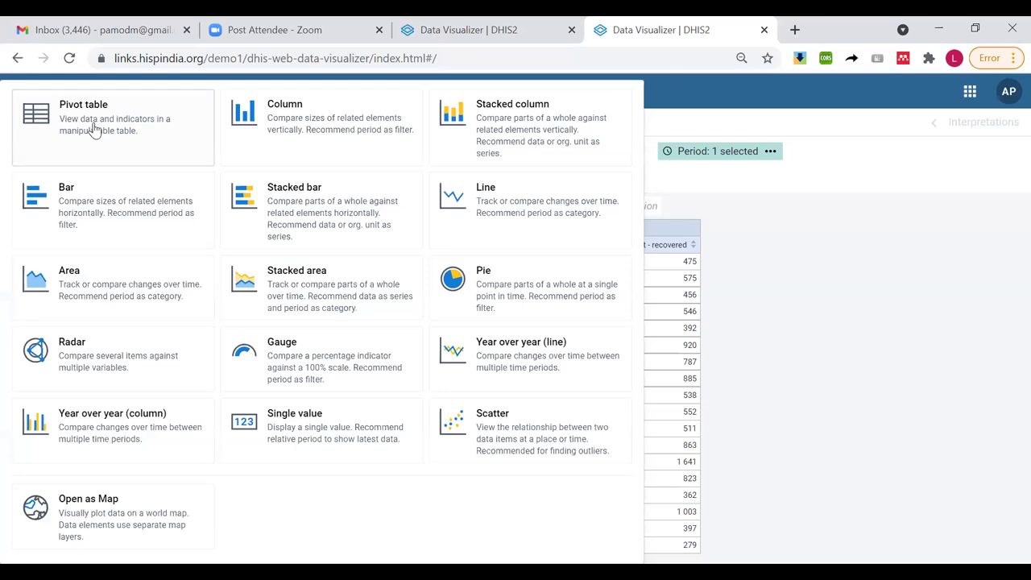
{"action": "left_click", "coordinate": [95, 130]}
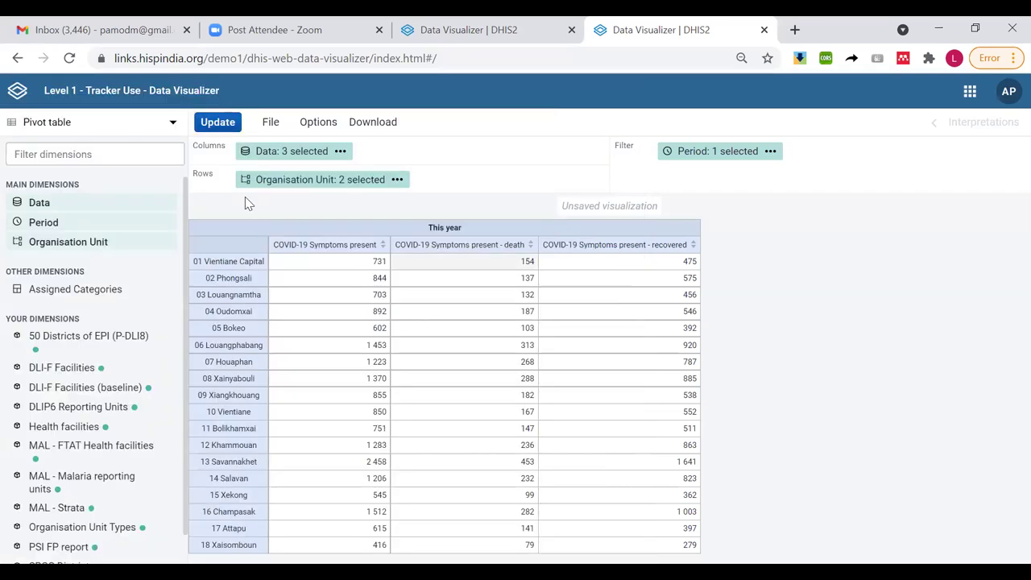
Open the table as a map, importing only COVID-19 Symptoms present - death as a layer
{"action": "left_click", "coordinate": [58, 127]}
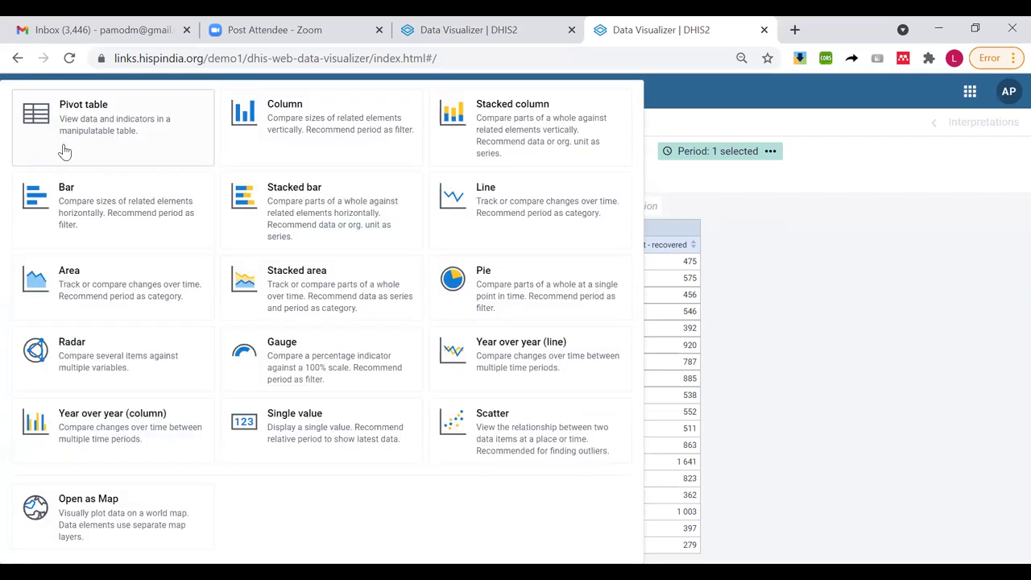
{"action": "left_click", "coordinate": [84, 521]}
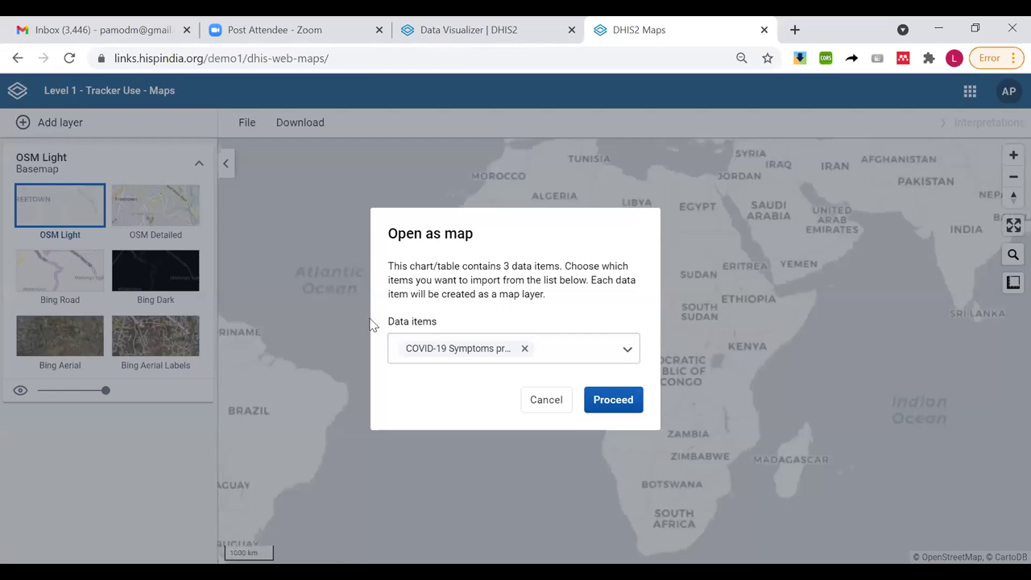
{"action": "left_click", "coordinate": [604, 351]}
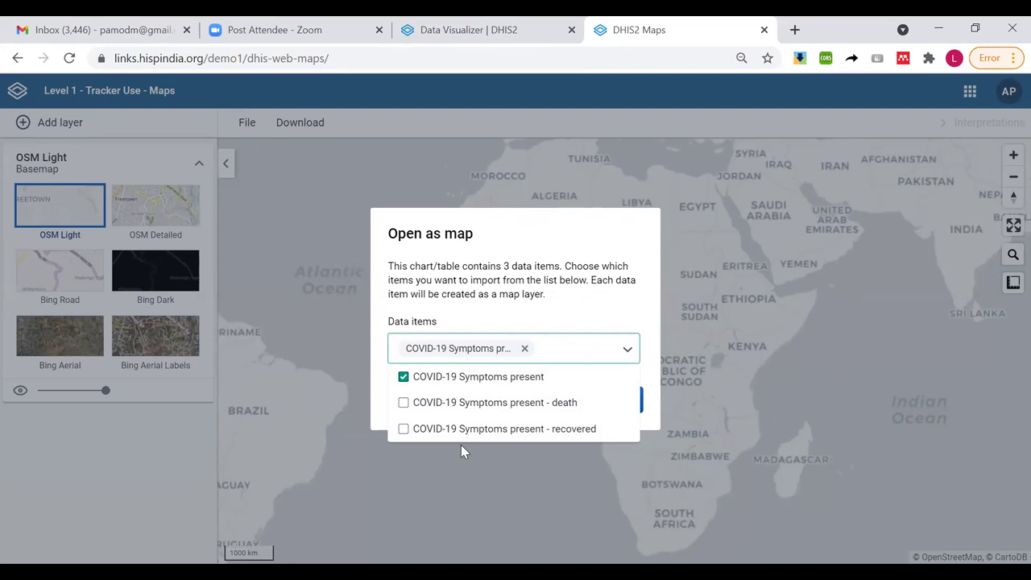
{"action": "left_click", "coordinate": [404, 402]}
{"action": "left_click", "coordinate": [403, 388]}
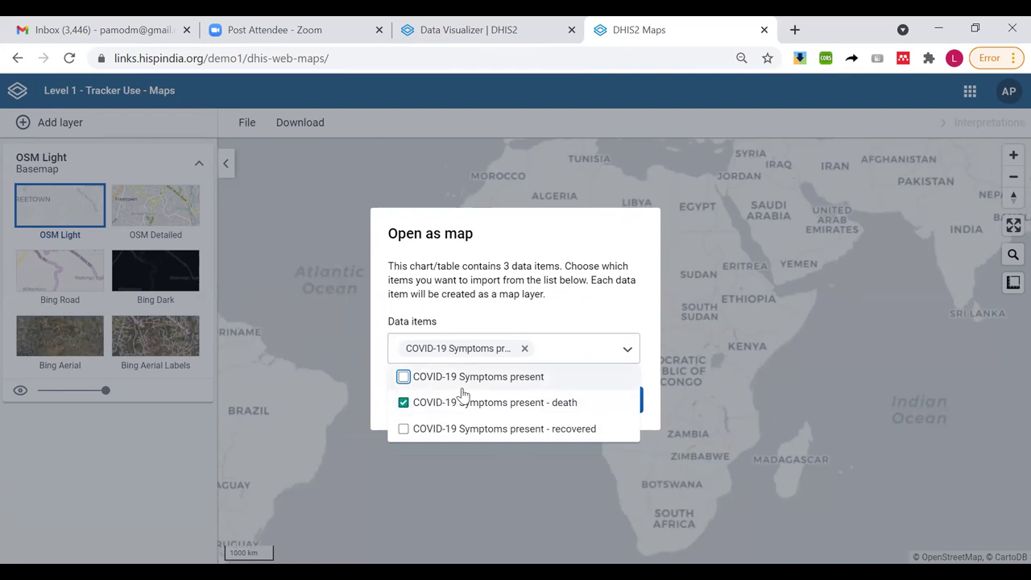
{"action": "left_click", "coordinate": [623, 310]}
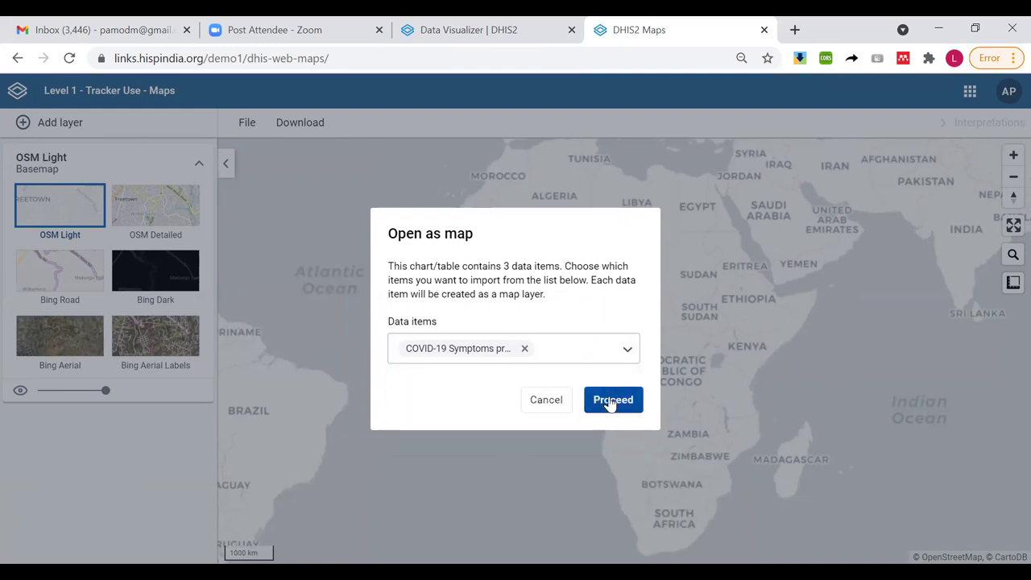
{"action": "left_click", "coordinate": [612, 400]}
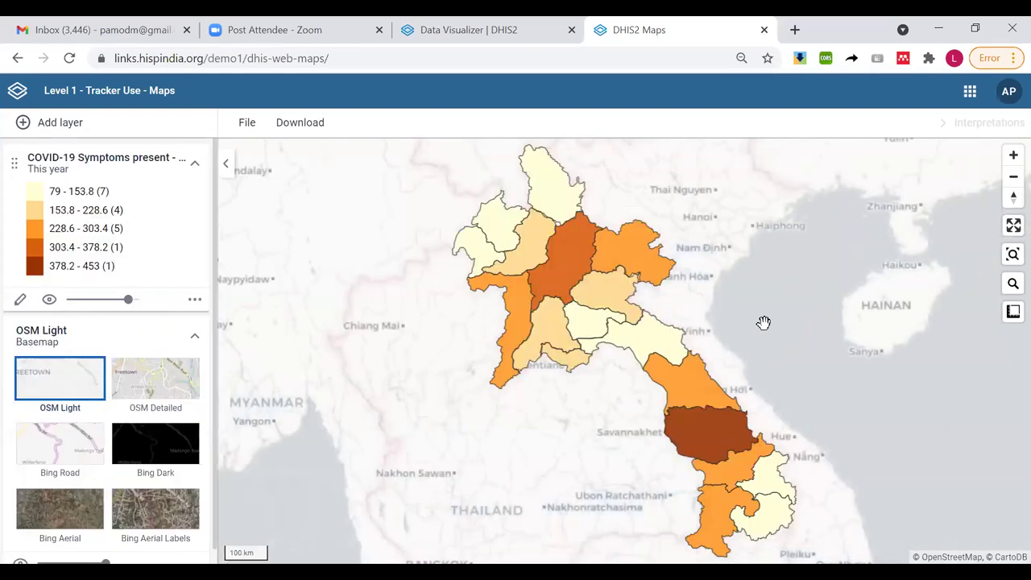
{"action": "scroll", "coordinate": [763, 326], "scroll_direction": "down", "scroll_amount": 2}
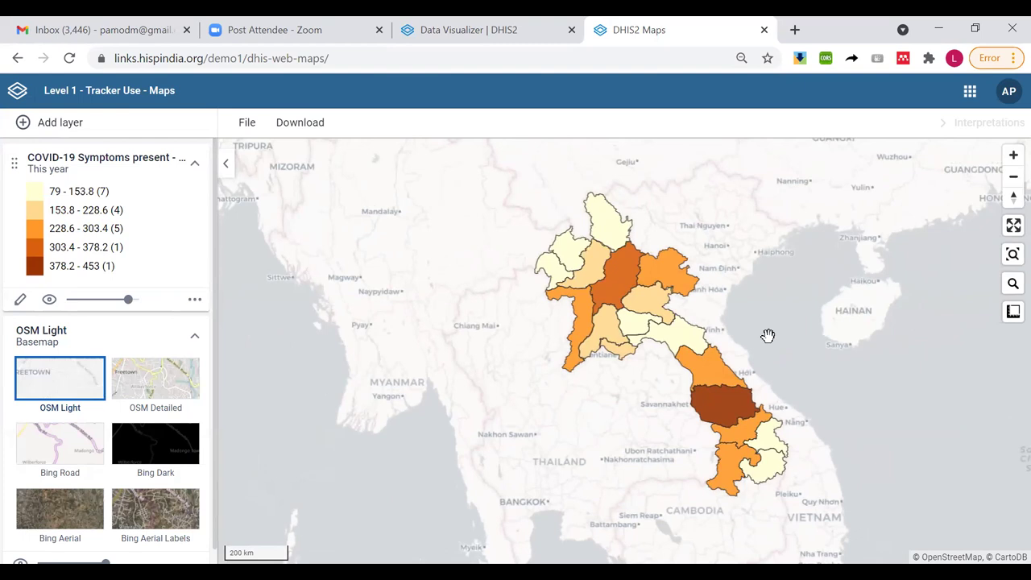
{"action": "scroll", "coordinate": [764, 325], "scroll_direction": "up", "scroll_amount": 2}
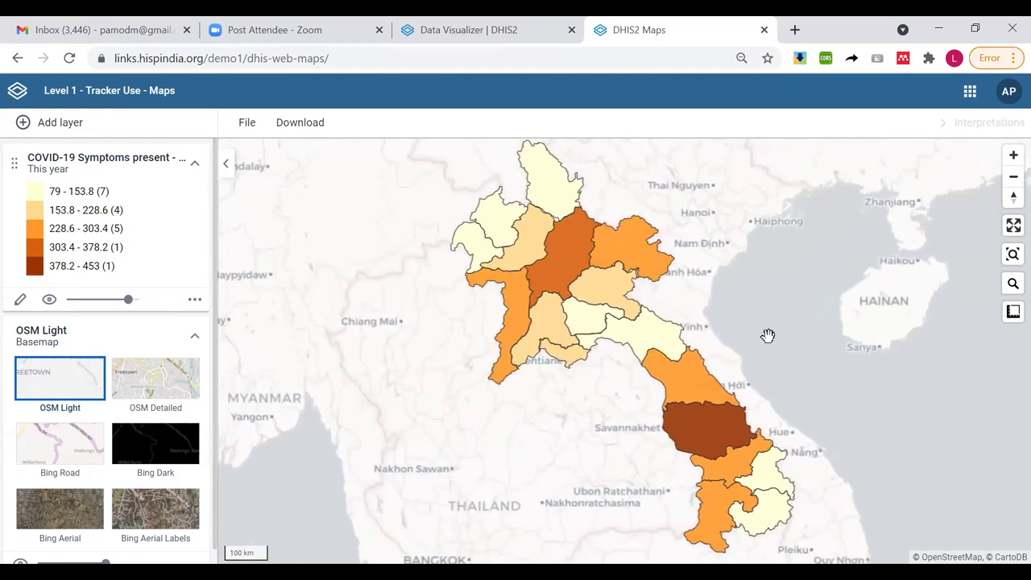
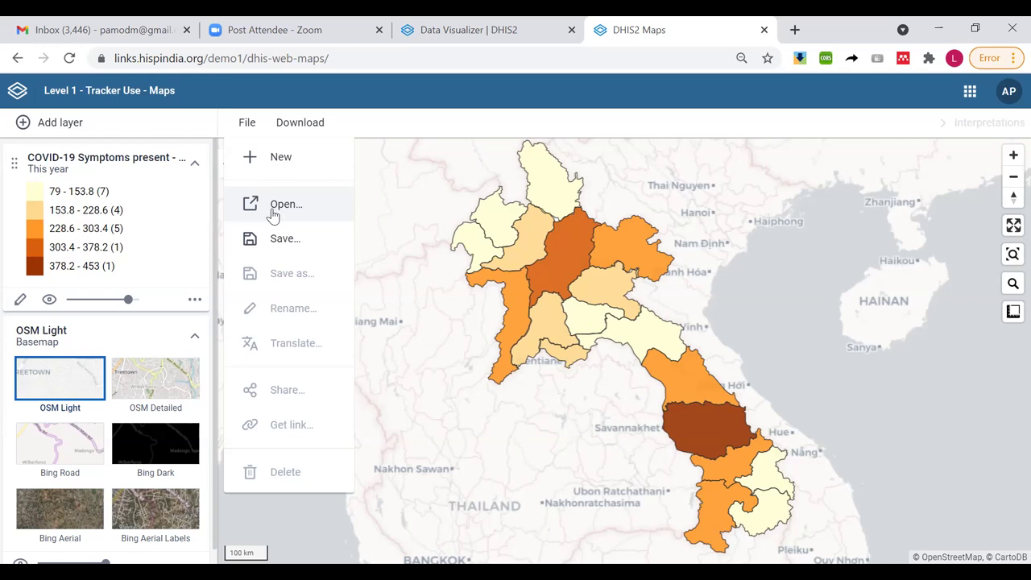
Search the saved maps for "sus", open COVID_CBS - Suspected cases, last 12 months, and play its timeline
{"action": "left_click", "coordinate": [274, 211]}
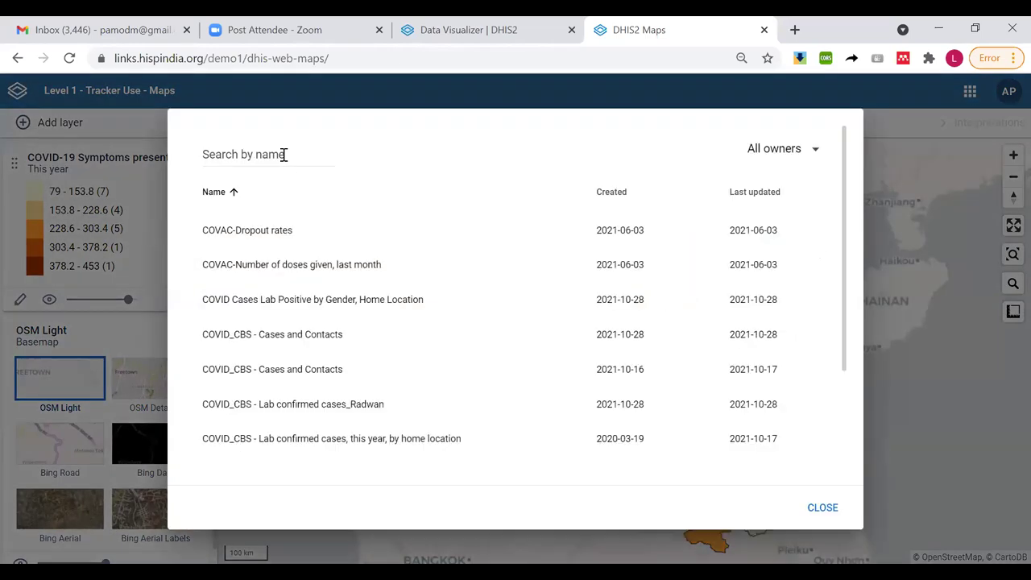
{"action": "left_click", "coordinate": [283, 155]}
{"action": "type", "text": "sus"}
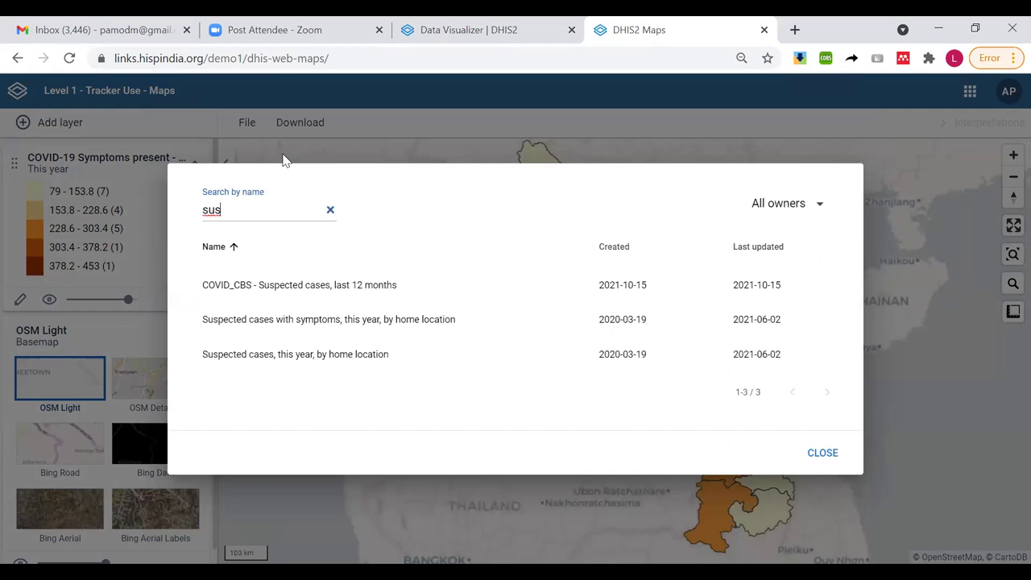
{"action": "left_click", "coordinate": [288, 290]}
{"action": "left_click", "coordinate": [283, 288]}
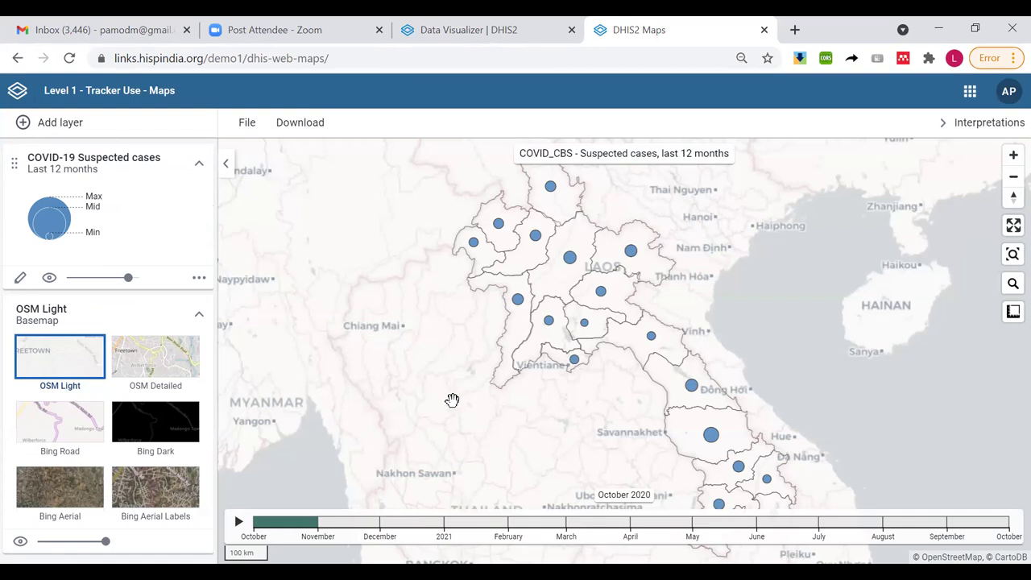
{"action": "left_click_drag", "start_coordinate": [431, 395], "coordinate": [402, 397]}
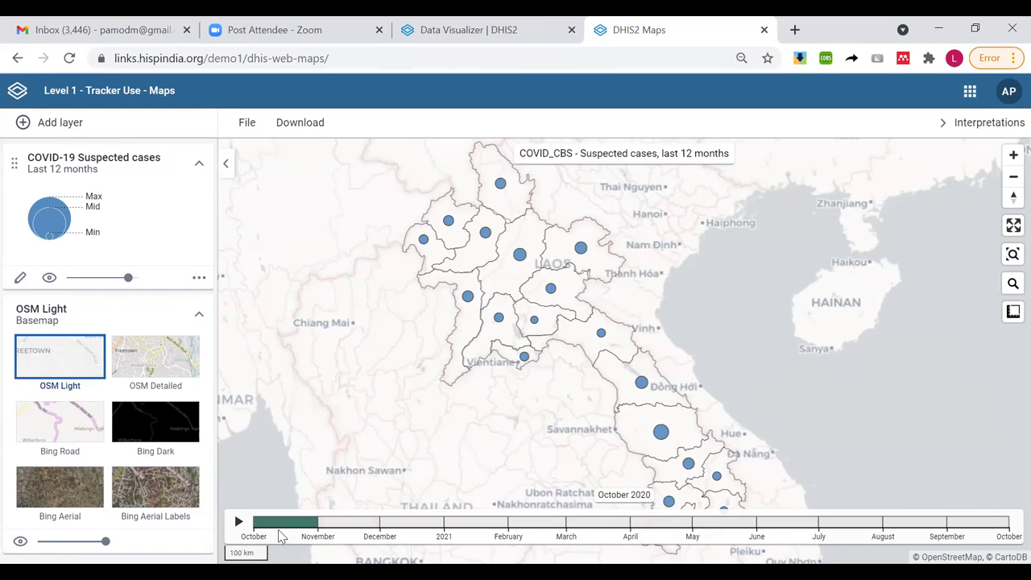
{"action": "left_click", "coordinate": [238, 523]}
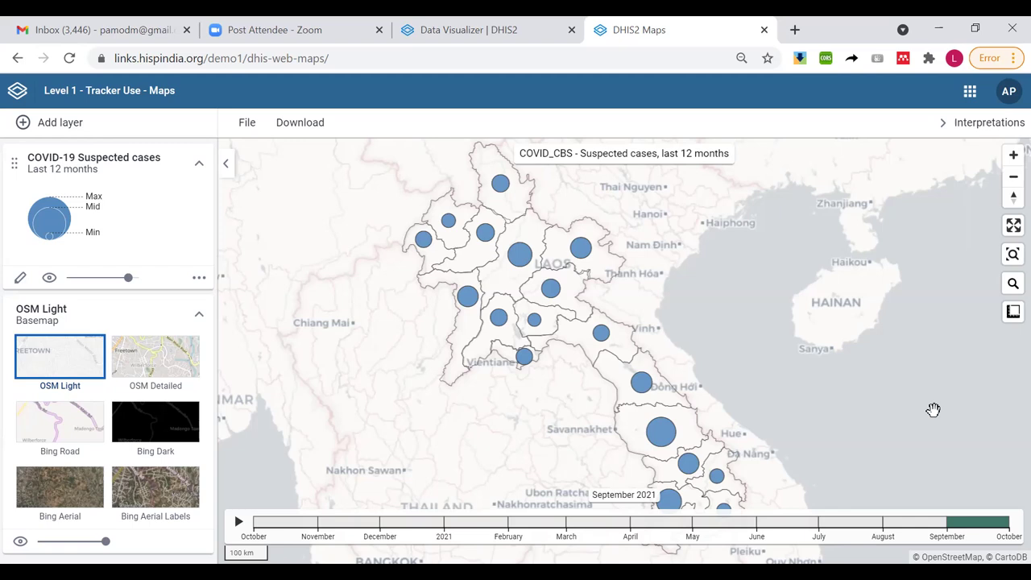
Start a new map and begin adding a Thematic layer to it
{"action": "left_click", "coordinate": [246, 122]}
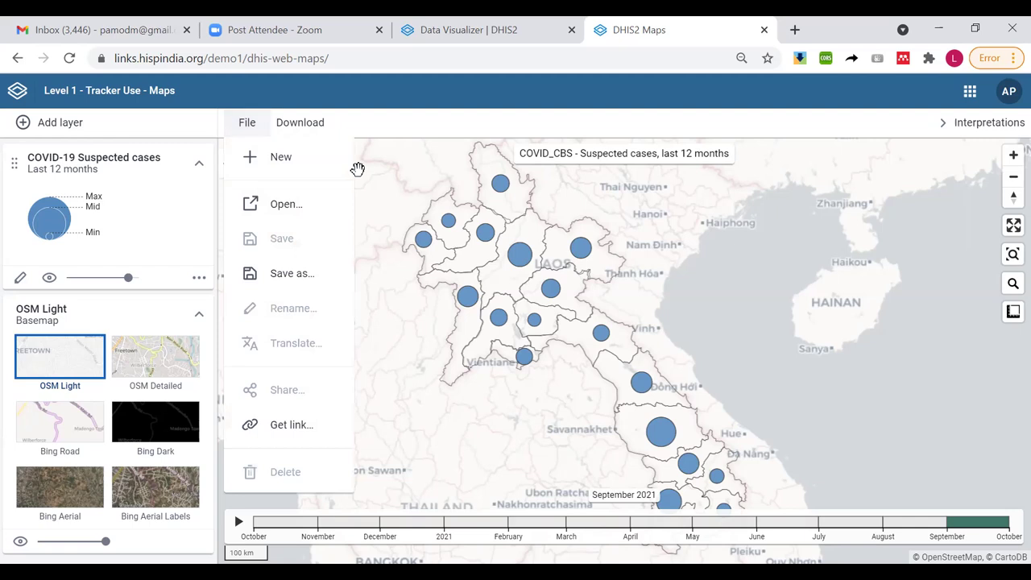
{"action": "left_click", "coordinate": [284, 158]}
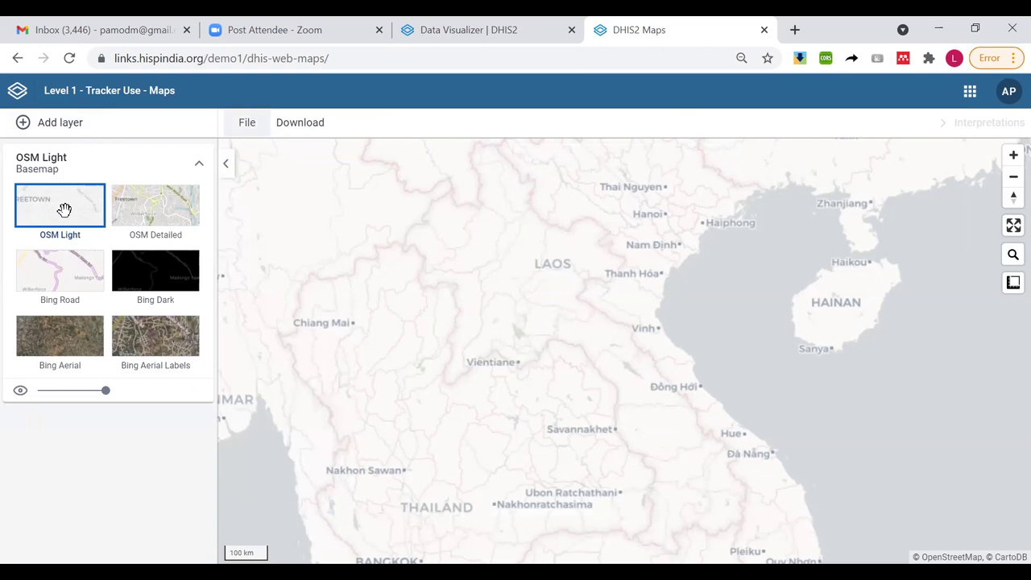
{"action": "left_click", "coordinate": [58, 129]}
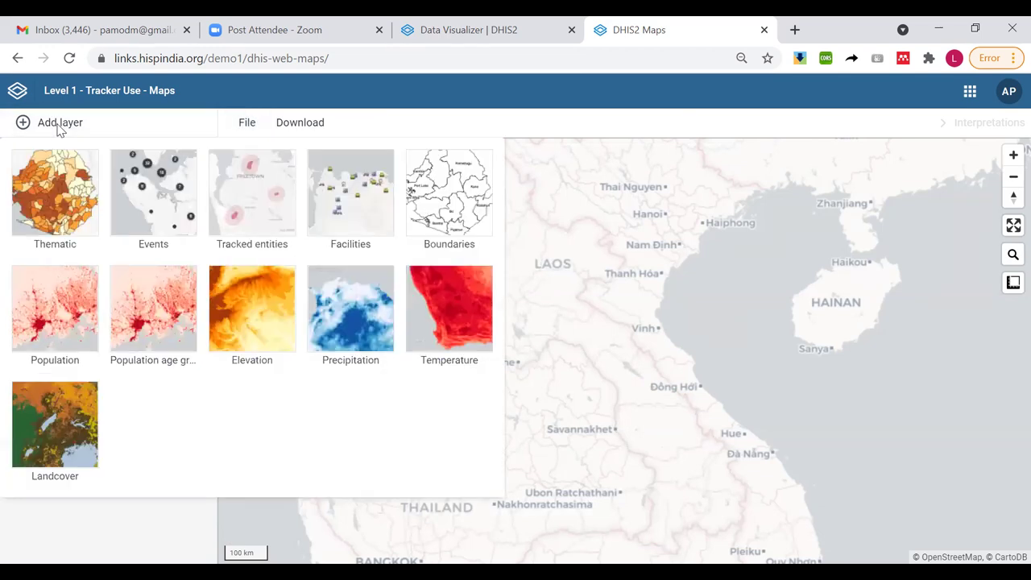
{"action": "left_click", "coordinate": [50, 214]}
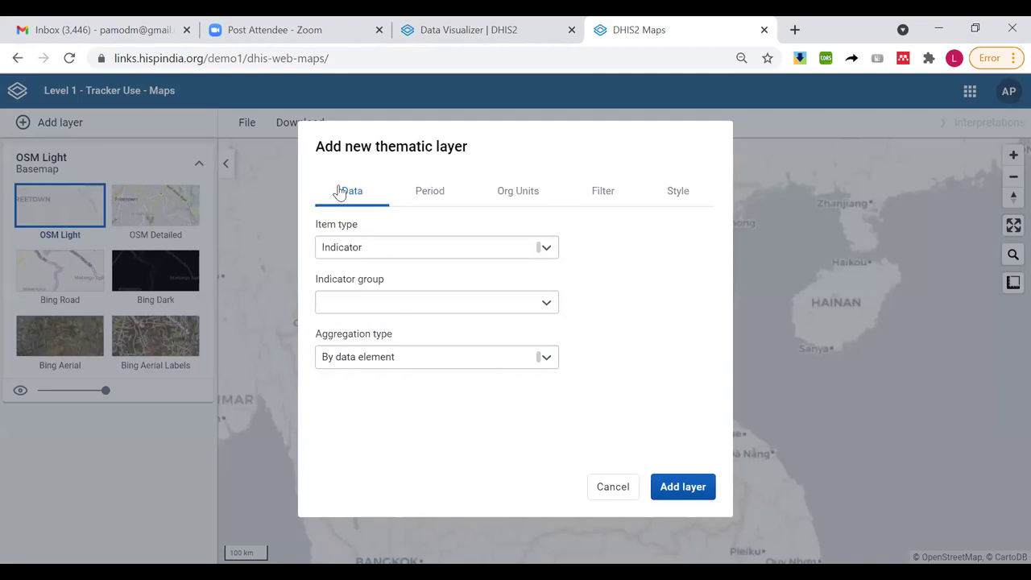
Set the thematic layer's data to the program indicator COVID-19 Suspected cases from the COVID-19 Case-based Surveillance program
{"action": "left_click", "coordinate": [359, 252]}
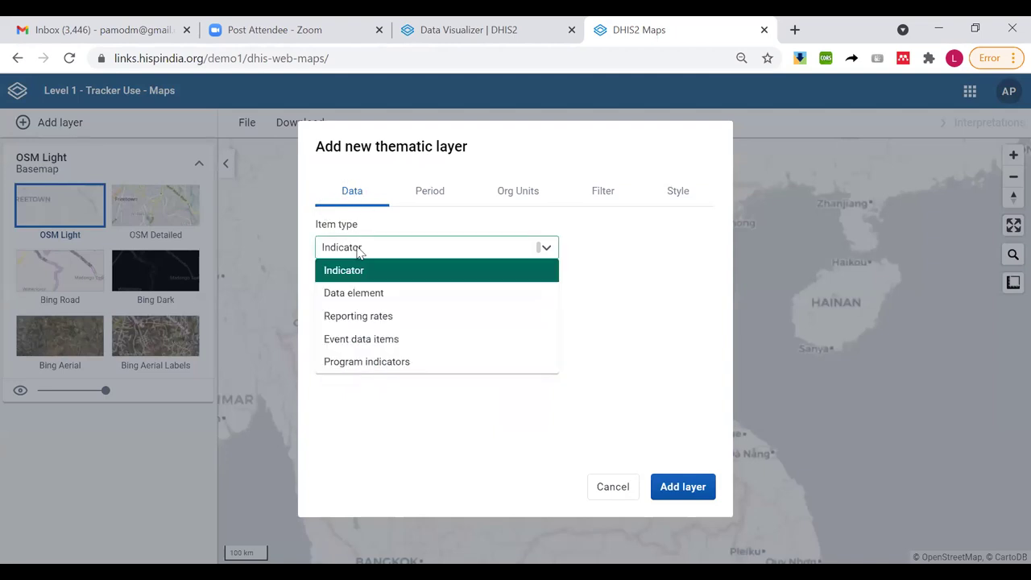
{"action": "left_click", "coordinate": [371, 363]}
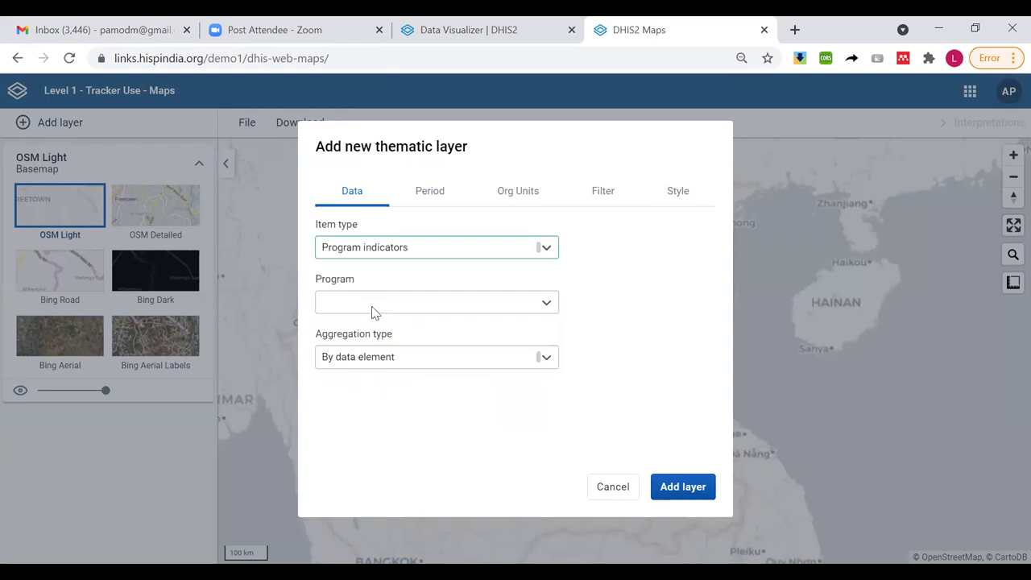
{"action": "left_click", "coordinate": [373, 313]}
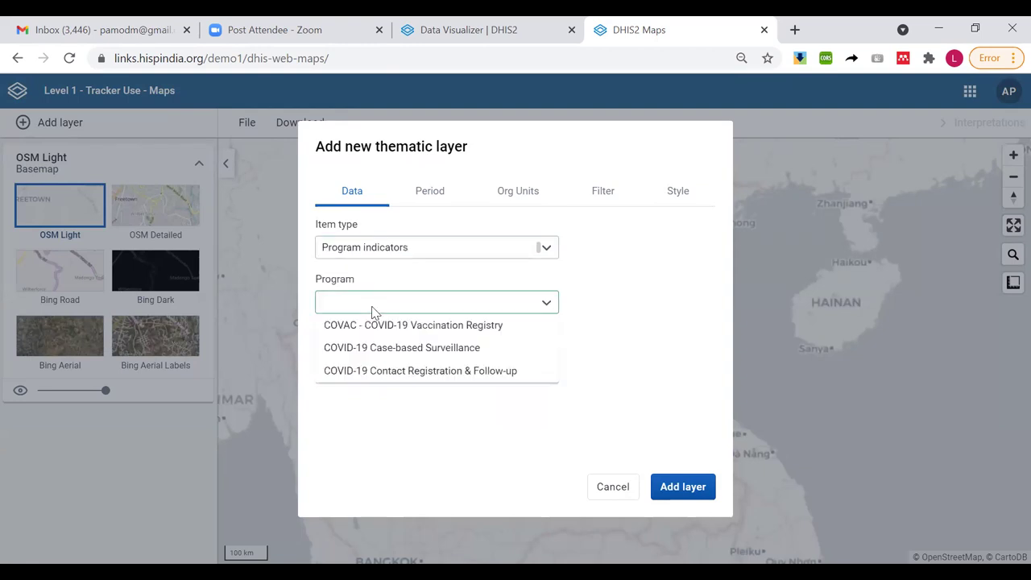
{"action": "left_click", "coordinate": [383, 347]}
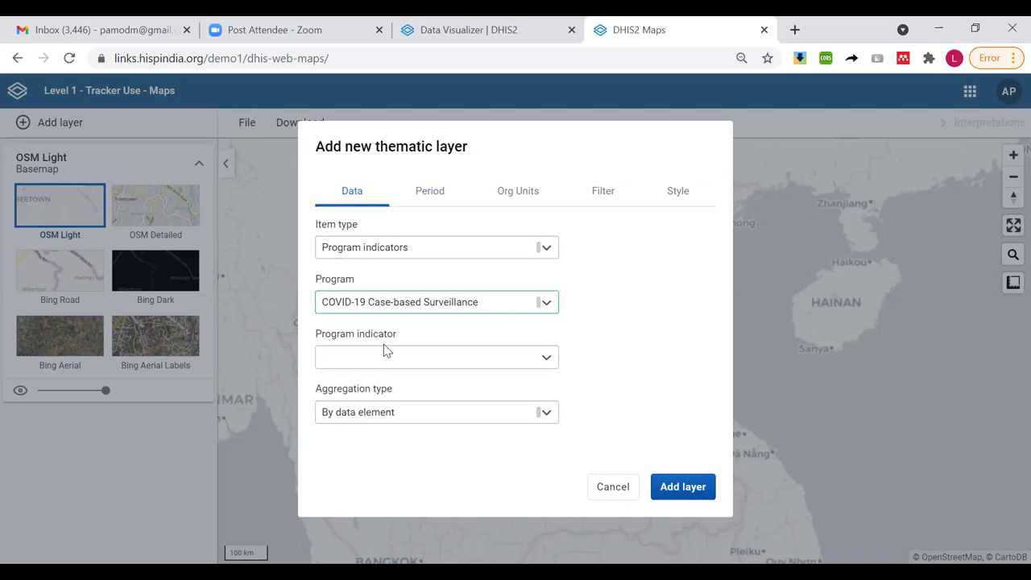
{"action": "left_click", "coordinate": [382, 360]}
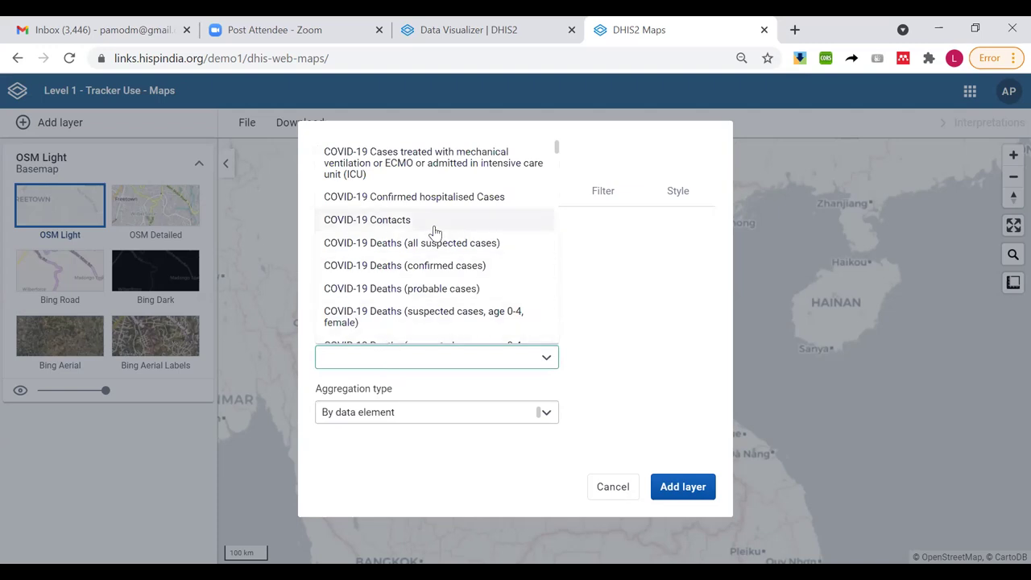
{"action": "scroll", "coordinate": [433, 240], "scroll_direction": "down", "scroll_amount": 5}
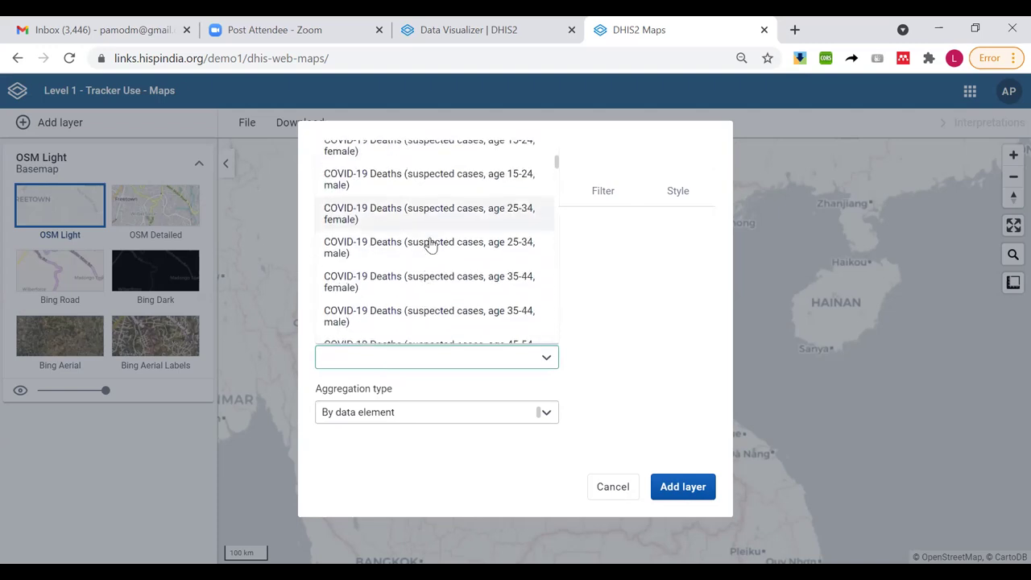
{"action": "scroll", "coordinate": [431, 250], "scroll_direction": "down", "scroll_amount": 10}
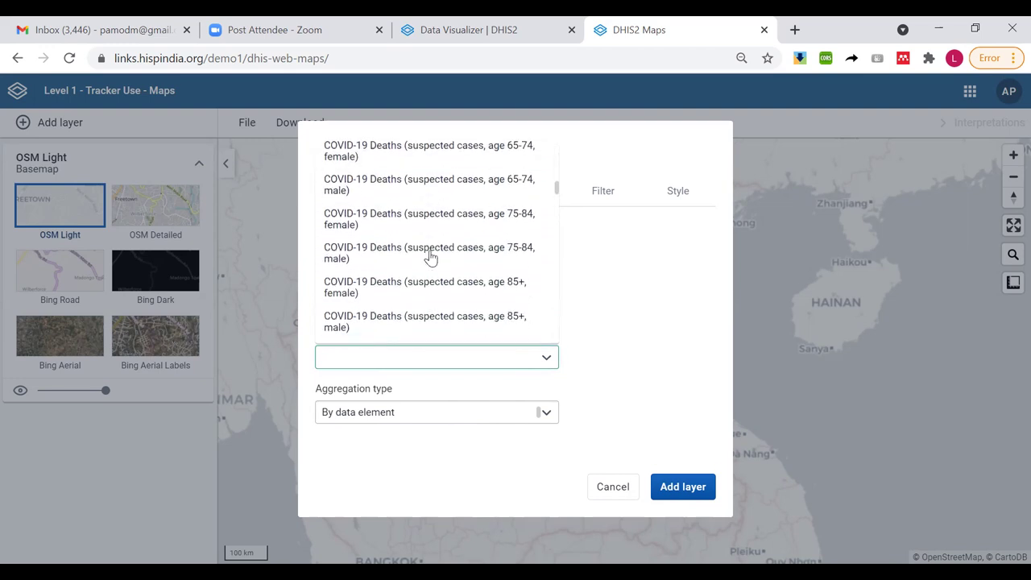
{"action": "scroll", "coordinate": [430, 256], "scroll_direction": "down", "scroll_amount": 5}
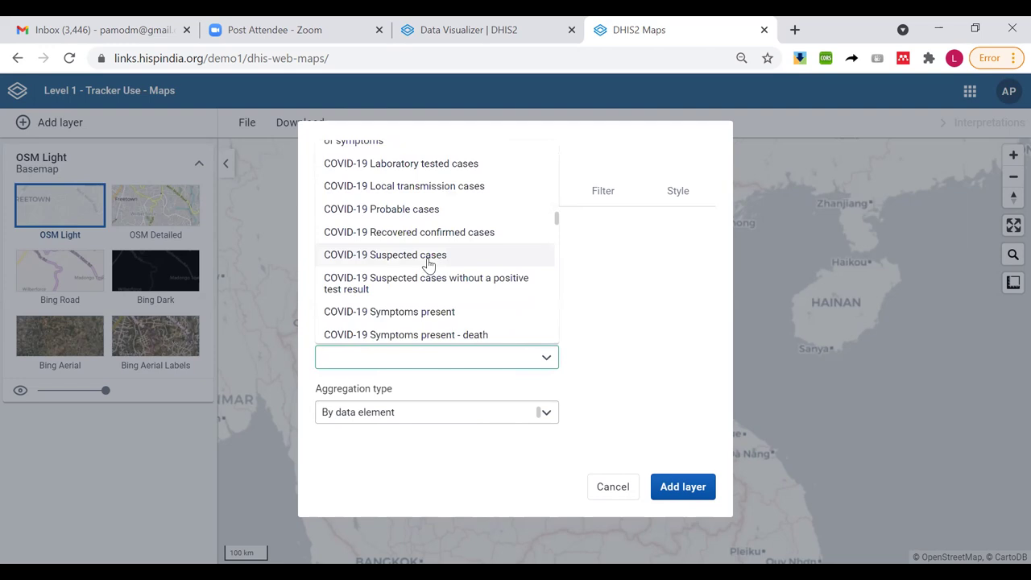
{"action": "left_click", "coordinate": [429, 256]}
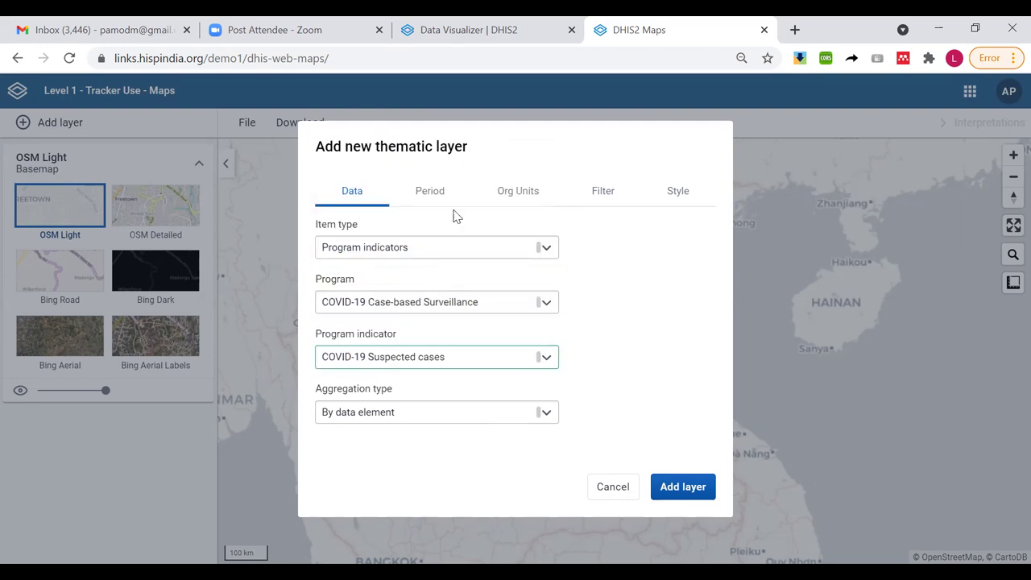
Set the thematic layer's display periods to Timeline
{"action": "left_click", "coordinate": [427, 199]}
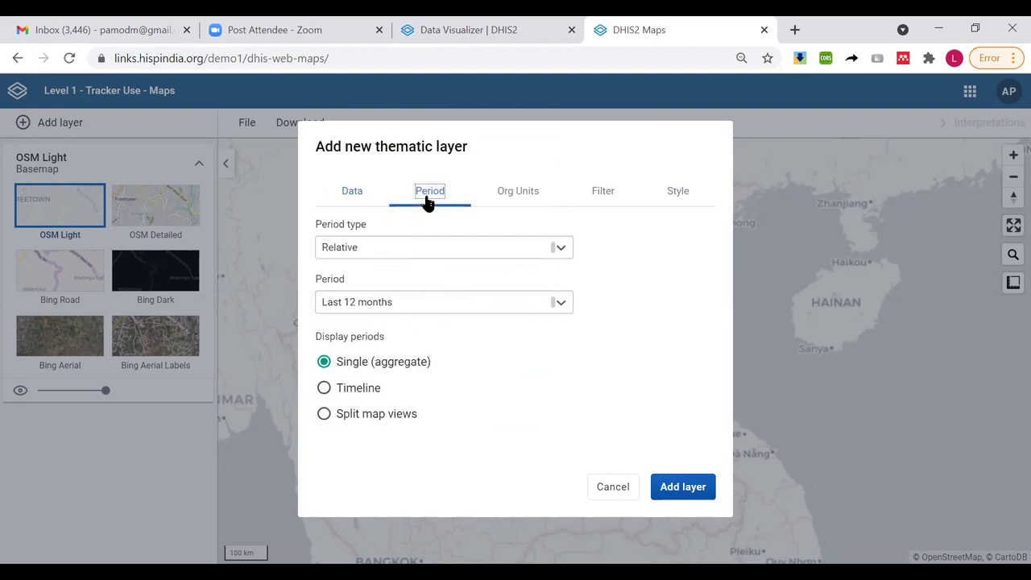
{"action": "left_click", "coordinate": [372, 395]}
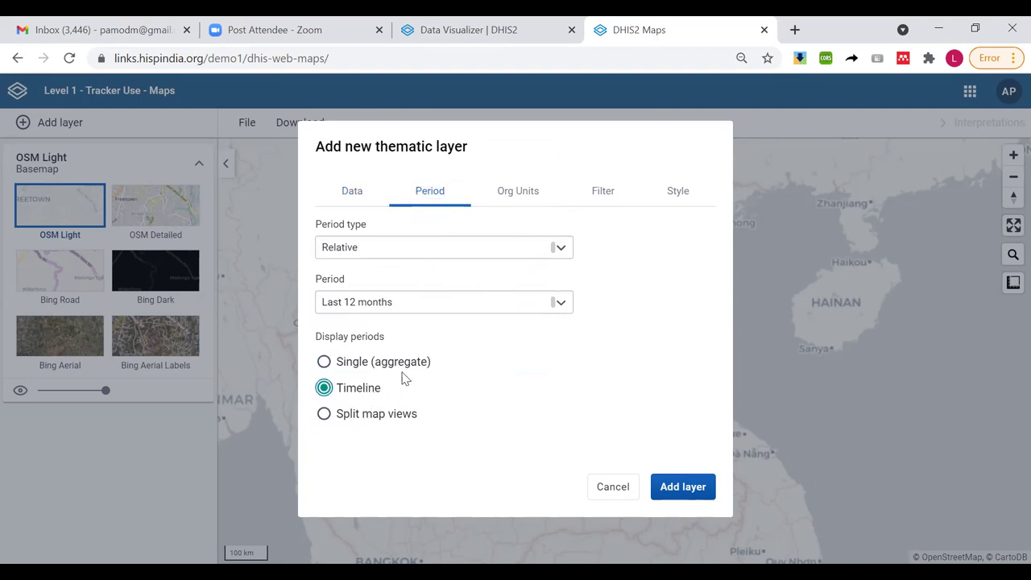
Select Lao PDR as the thematic layer's organisation unit
{"action": "left_click", "coordinate": [507, 199]}
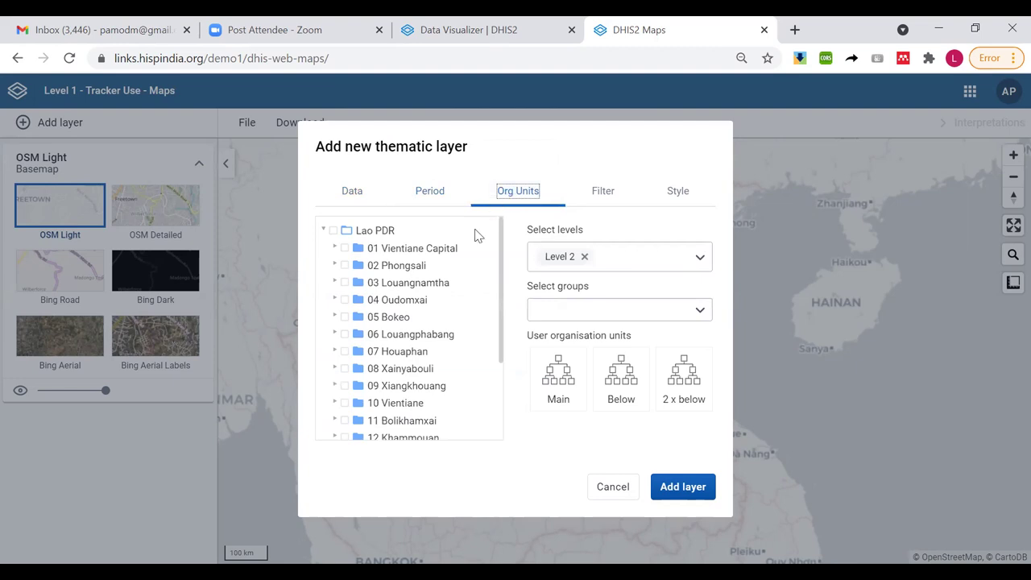
{"action": "left_click", "coordinate": [333, 231]}
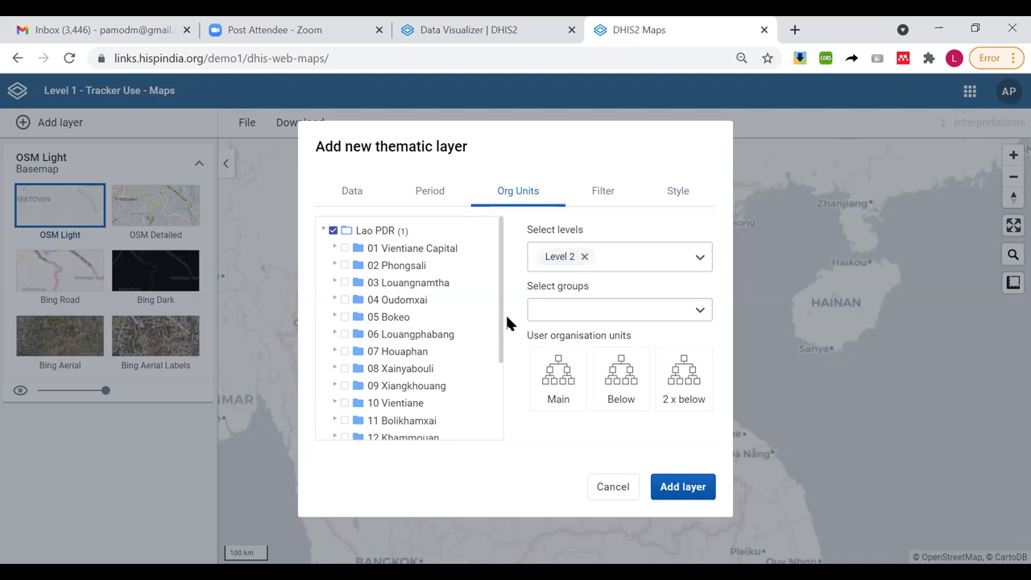
Style the thematic layer as a bubble map with a single color legend, add it to the map, and inspect Louangphabang's bubble
{"action": "left_click", "coordinate": [677, 193]}
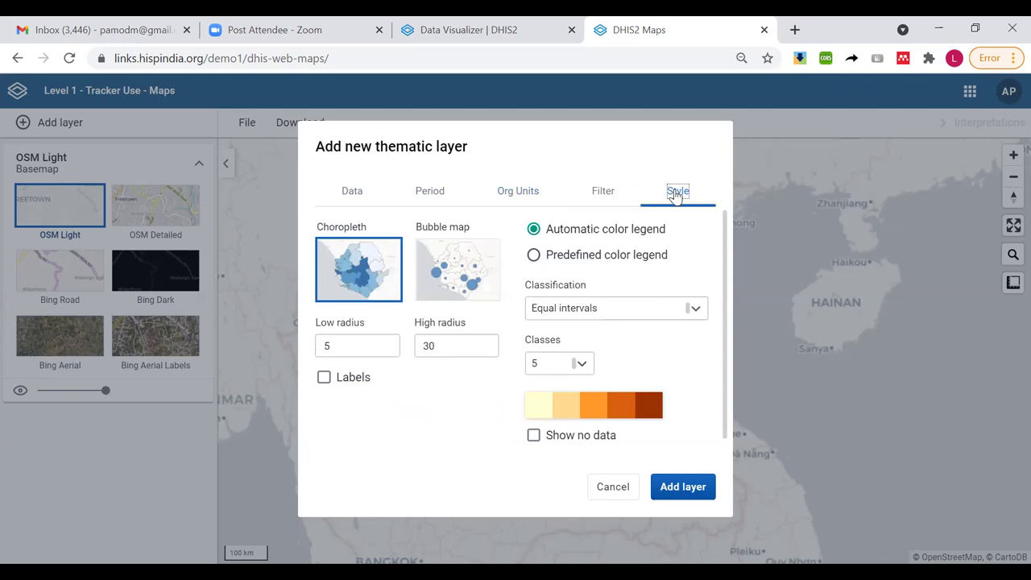
{"action": "left_click", "coordinate": [466, 265]}
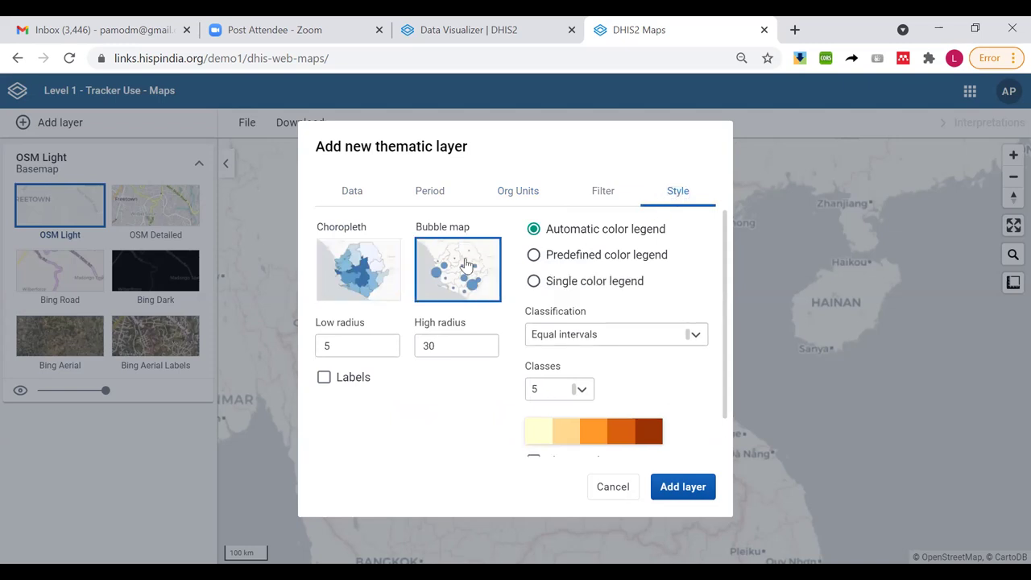
{"action": "left_click", "coordinate": [590, 283]}
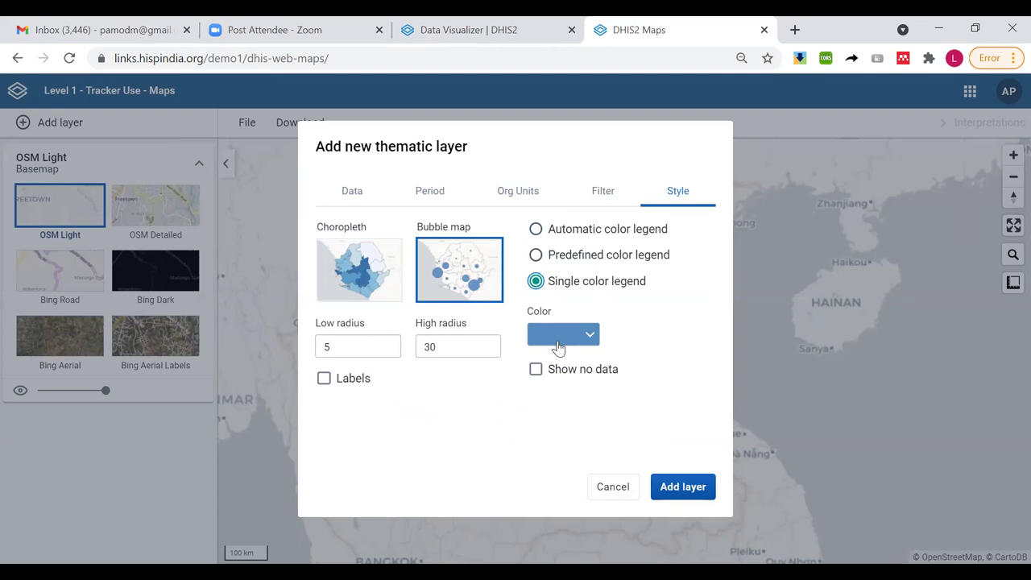
{"action": "left_click", "coordinate": [688, 492]}
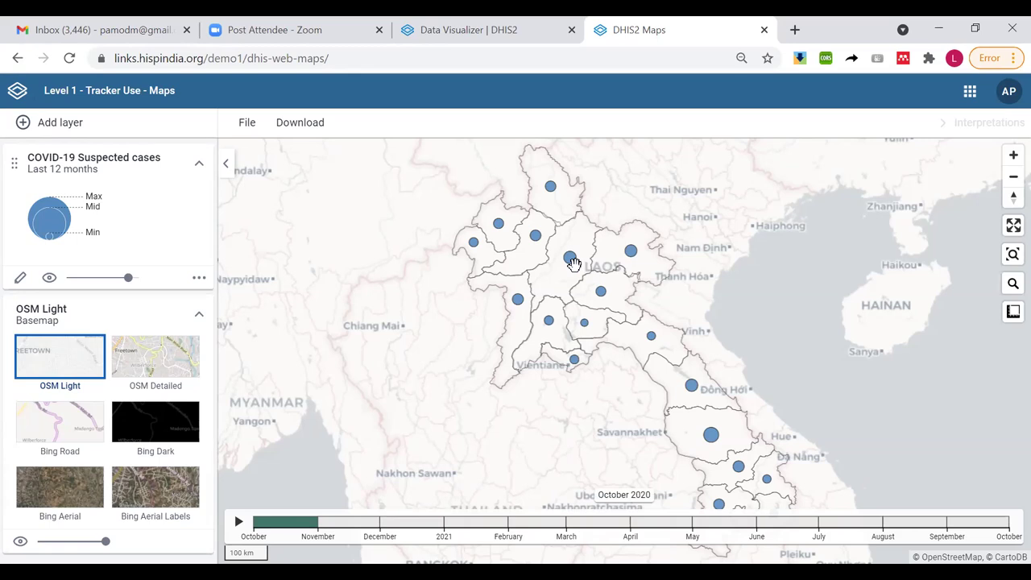
{"action": "mouse_move", "coordinate": [569, 268]}
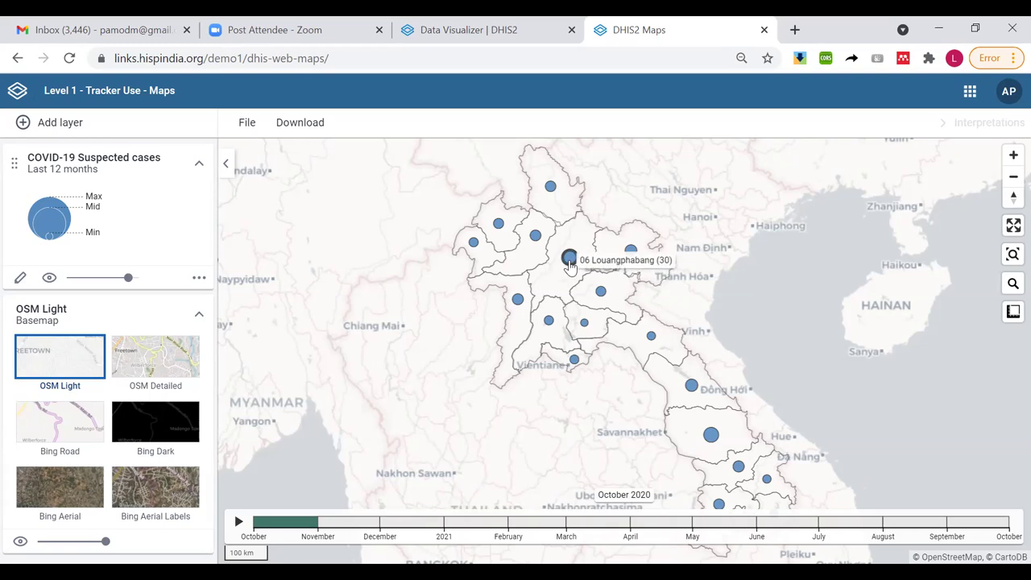
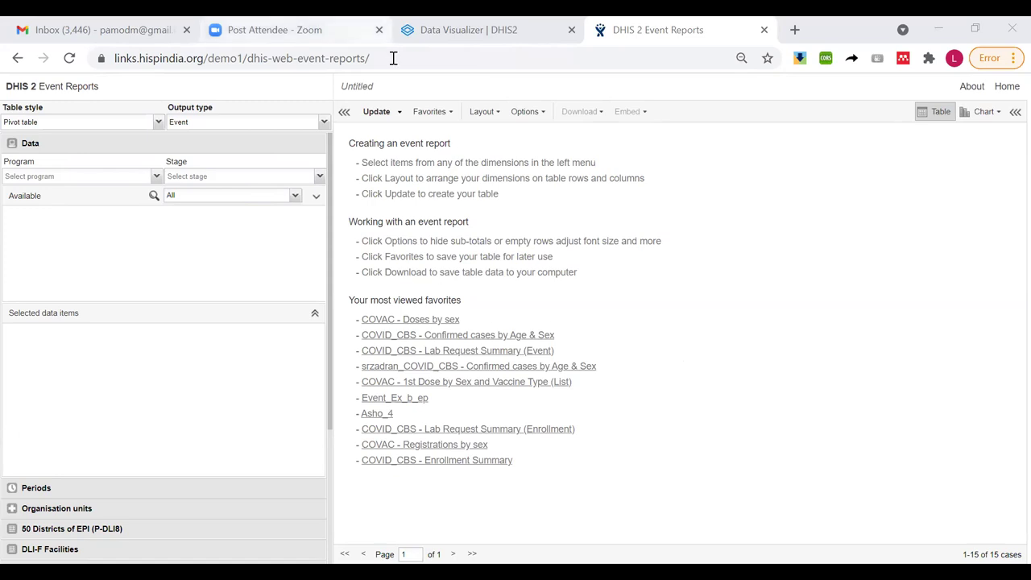
In Event Reports, search the favorites for "cont" and open COVID_CBS - Contacts by Person
{"action": "left_click", "coordinate": [432, 111]}
{"action": "left_click", "coordinate": [439, 156]}
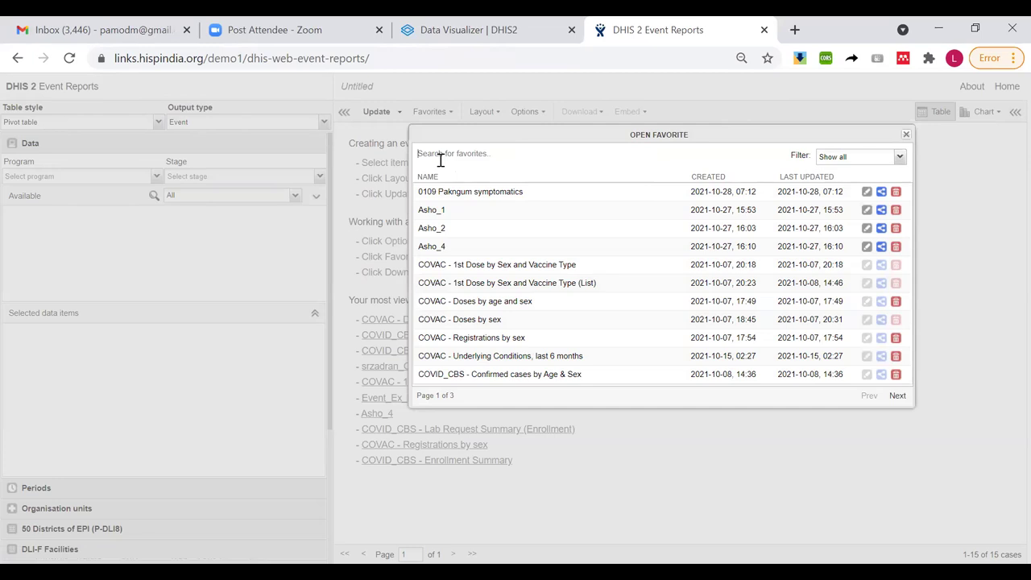
{"action": "type", "text": "cont"}
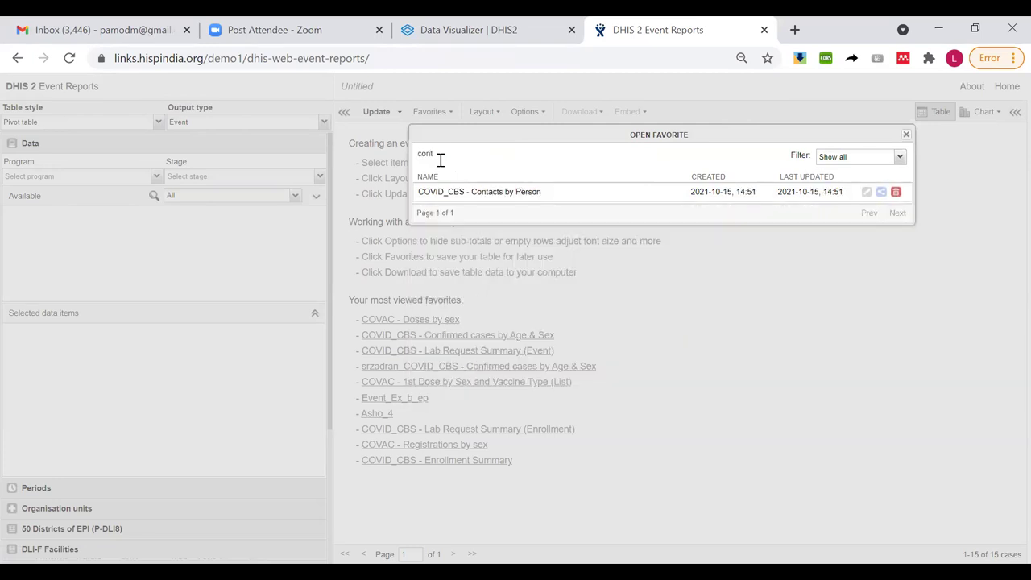
{"action": "left_click", "coordinate": [502, 194]}
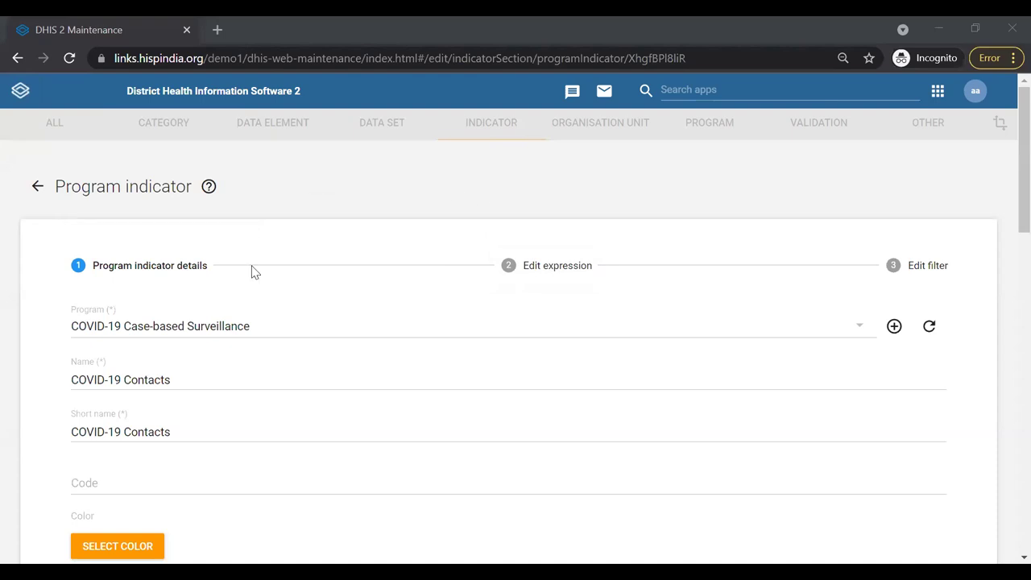
In Maintenance, examine the COVID-19 Contacts program indicator's aggregation type, analytics type, period boundaries, relationship count expression and filter
{"action": "scroll", "coordinate": [251, 271], "scroll_direction": "down", "scroll_amount": 1}
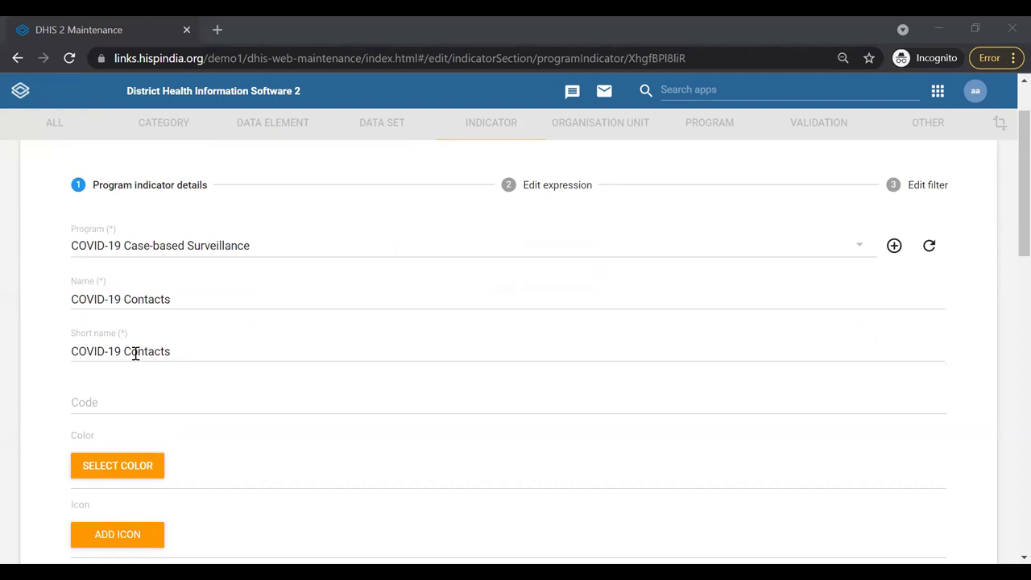
{"action": "scroll", "coordinate": [147, 362], "scroll_direction": "down", "scroll_amount": 4}
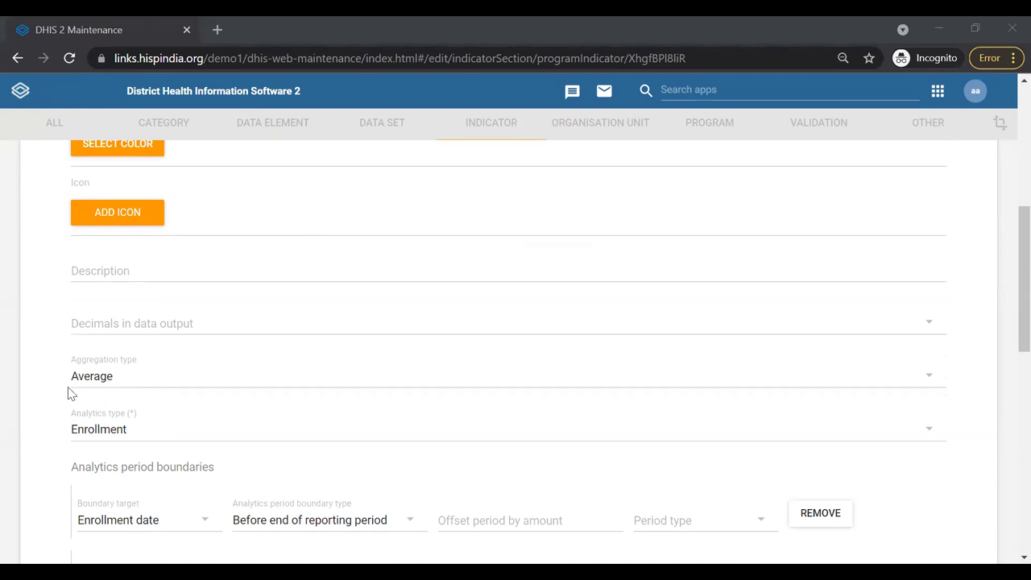
{"action": "scroll", "coordinate": [122, 395], "scroll_direction": "down", "scroll_amount": 1}
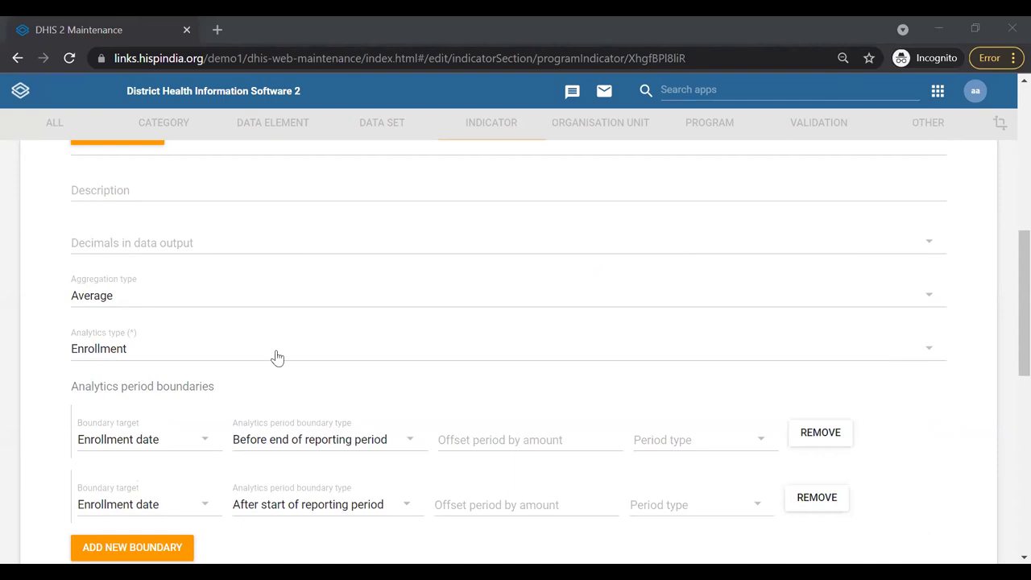
{"action": "scroll", "coordinate": [273, 357], "scroll_direction": "up", "scroll_amount": 5}
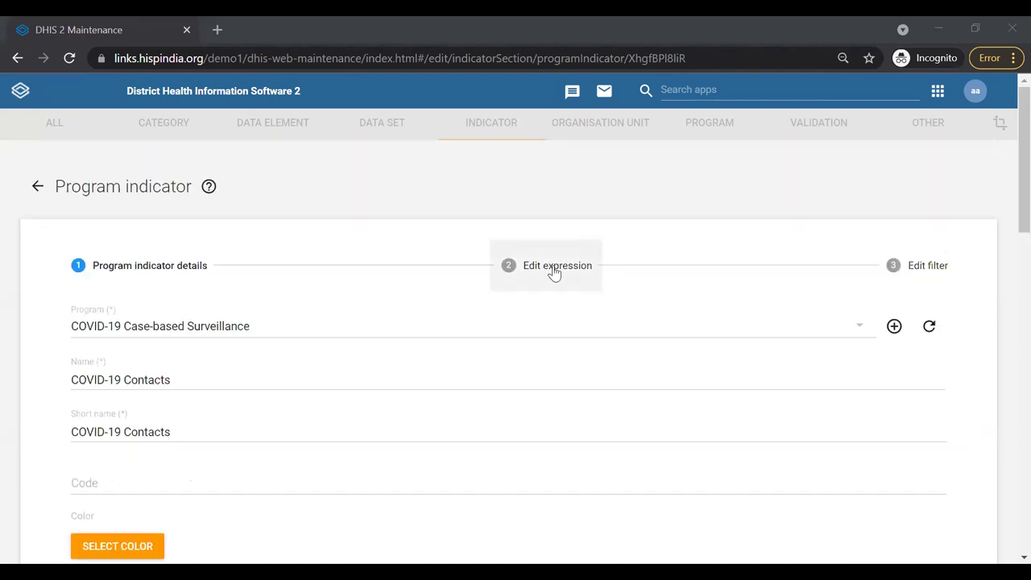
{"action": "left_click", "coordinate": [554, 269]}
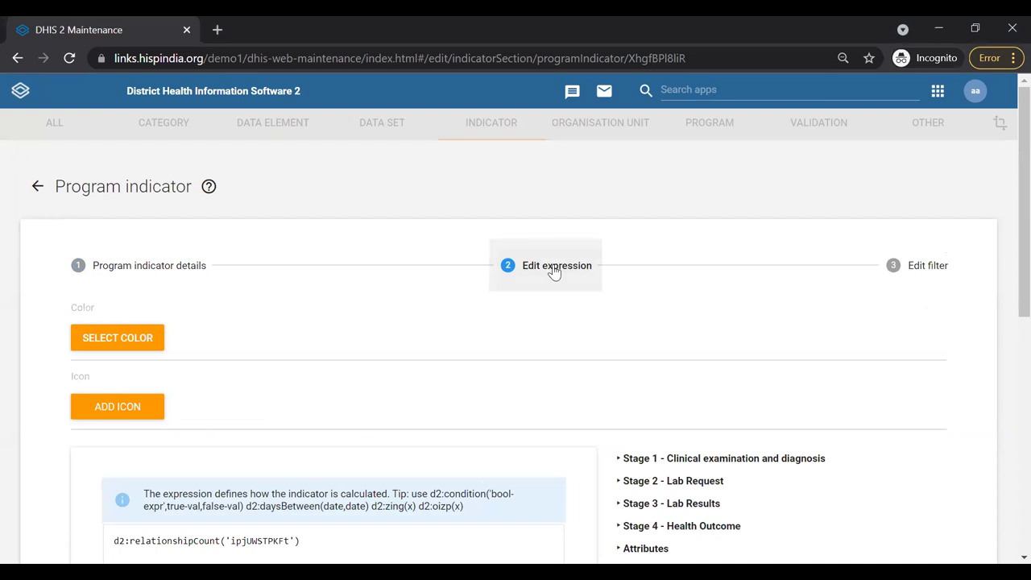
{"action": "scroll", "coordinate": [553, 306], "scroll_direction": "down", "scroll_amount": 5}
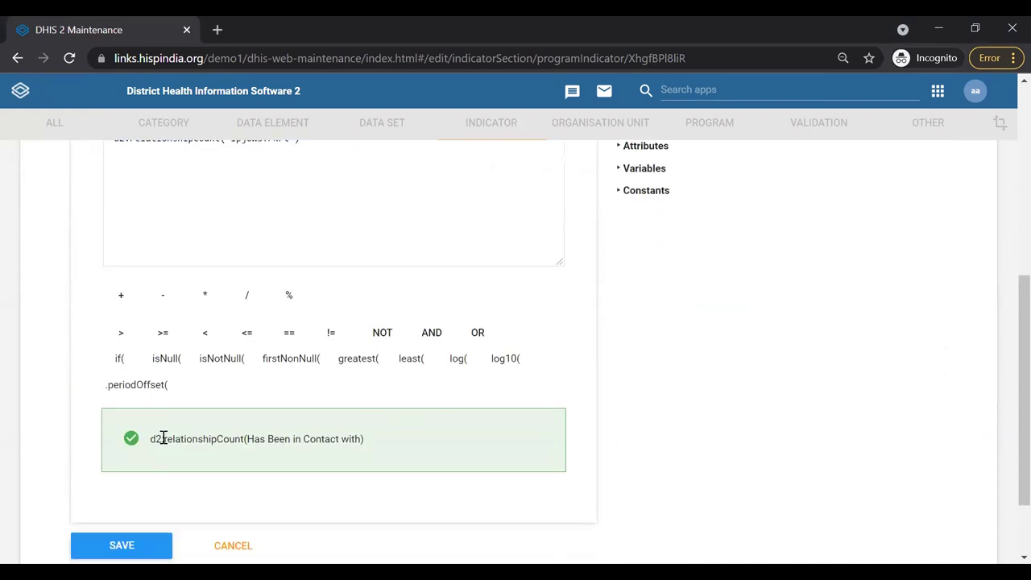
{"action": "left_click_drag", "start_coordinate": [163, 437], "coordinate": [241, 435]}
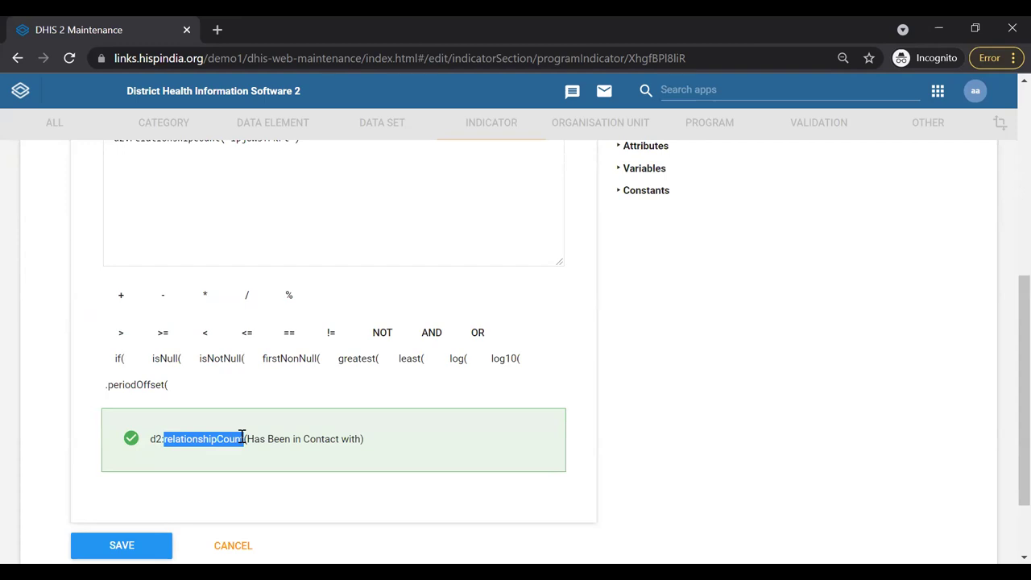
{"action": "left_click_drag", "start_coordinate": [241, 436], "coordinate": [242, 436]}
{"action": "scroll", "coordinate": [508, 391], "scroll_direction": "up", "scroll_amount": 5}
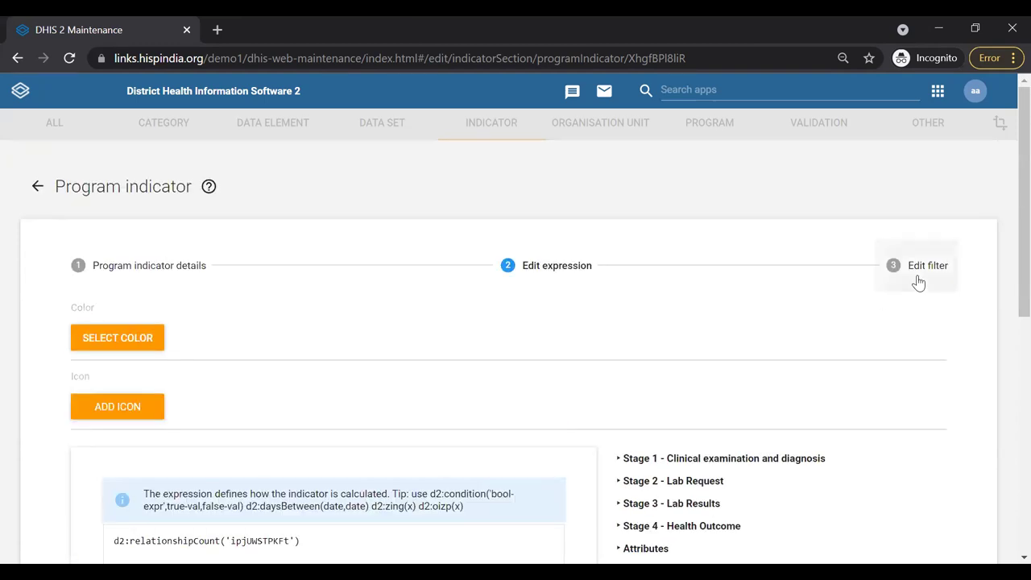
{"action": "left_click", "coordinate": [920, 270]}
{"action": "left_click", "coordinate": [524, 272]}
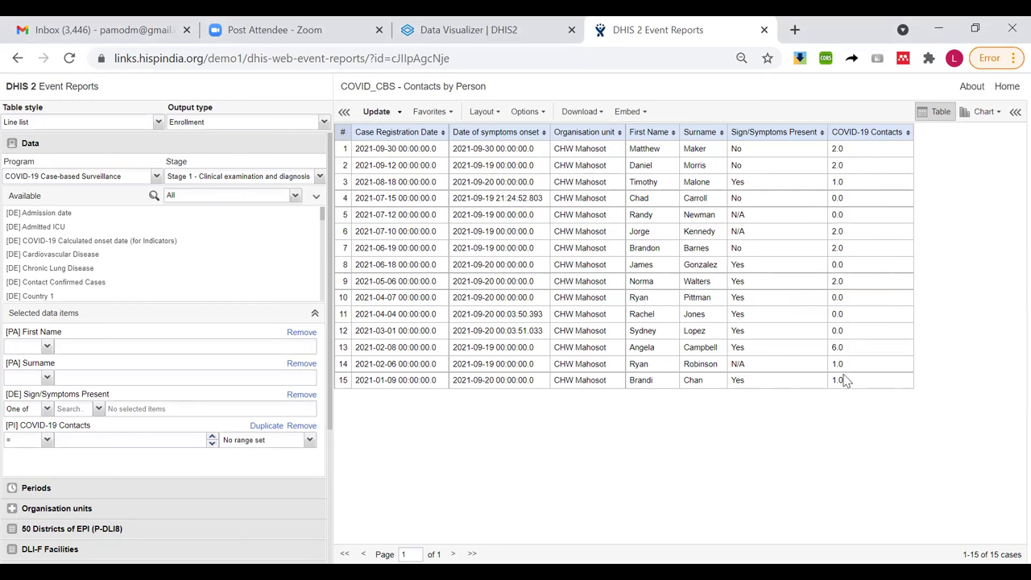
Start a new event report with the Line list table style and the Enrollment output type
{"action": "left_click", "coordinate": [429, 111]}
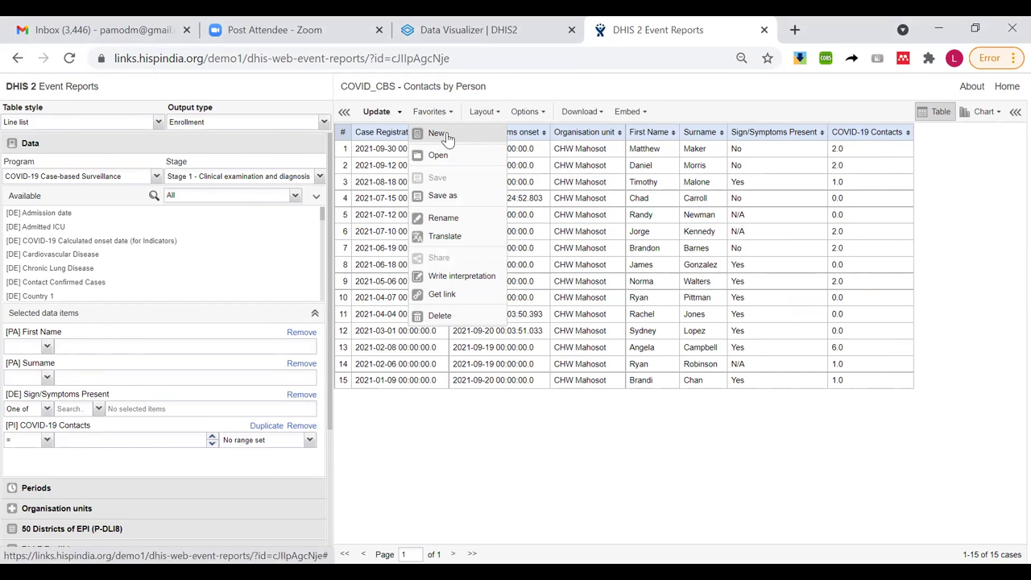
{"action": "left_click", "coordinate": [439, 134]}
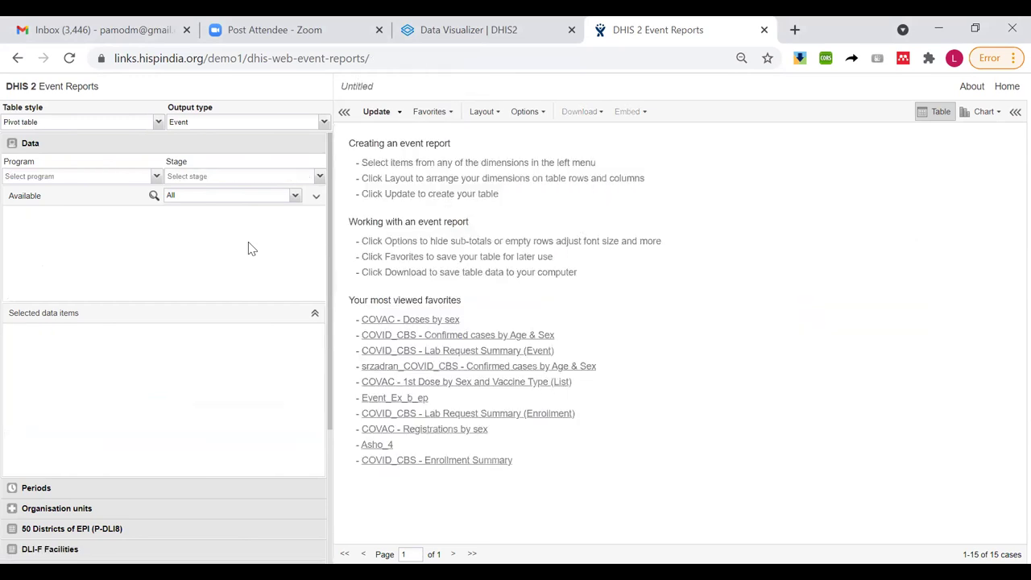
{"action": "left_click", "coordinate": [60, 122]}
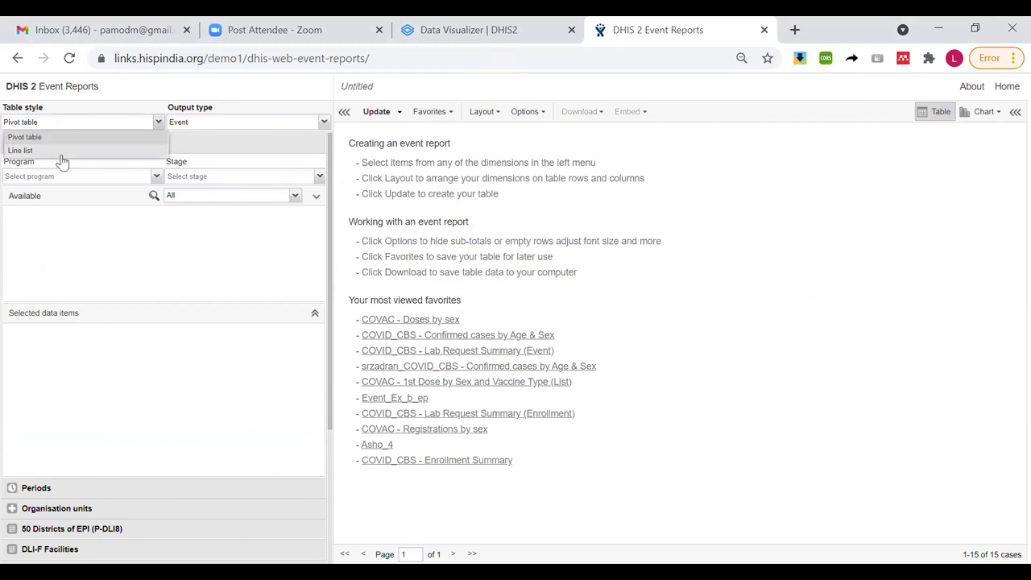
{"action": "left_click", "coordinate": [62, 152]}
{"action": "left_click", "coordinate": [188, 122]}
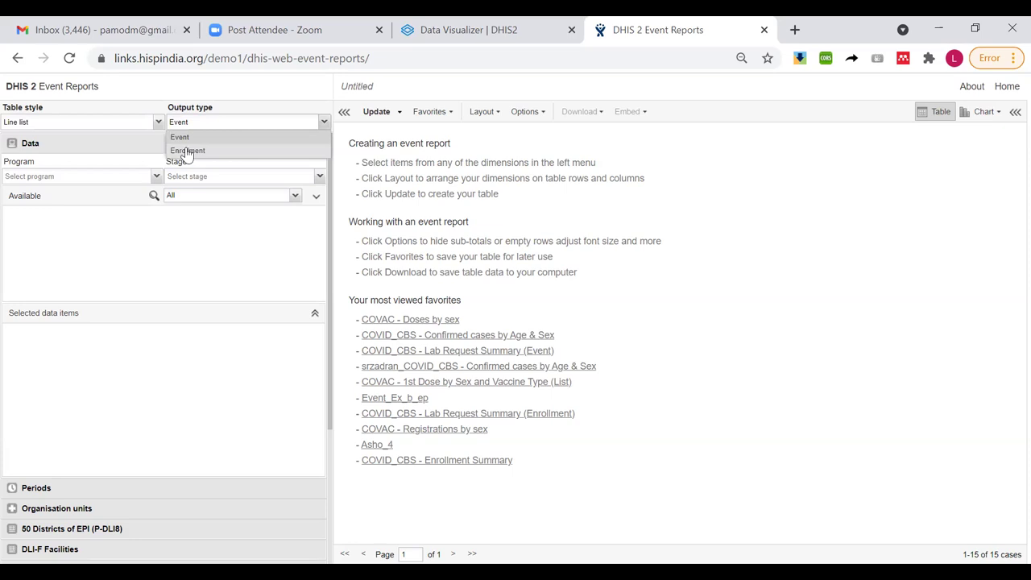
{"action": "left_click", "coordinate": [186, 151]}
Set the report's program to COVID-19 Case-based Surveillance and its stage to Stage 1 - Clinical examination and diagnosis
{"action": "left_click", "coordinate": [119, 179]}
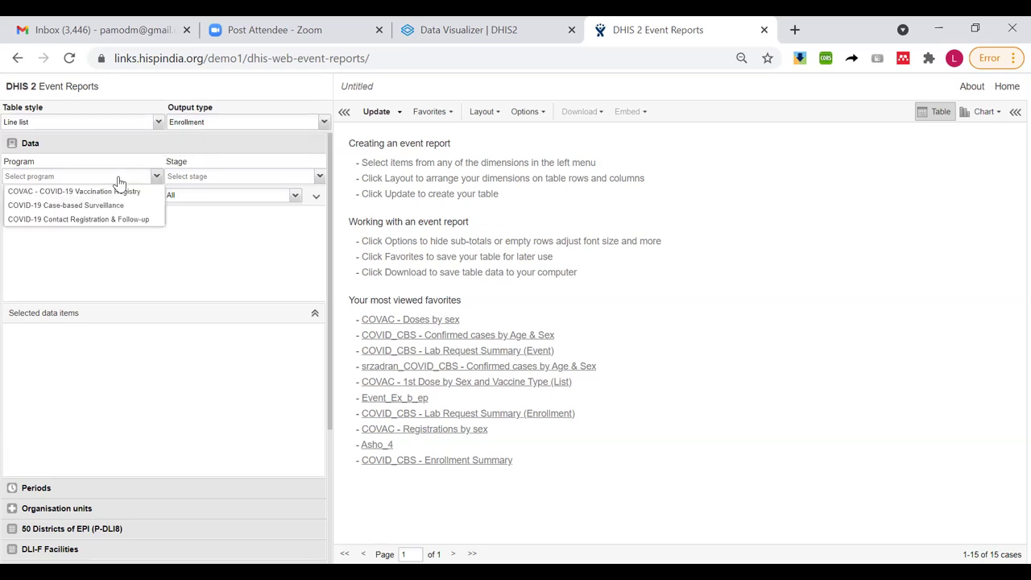
{"action": "left_click", "coordinate": [105, 206]}
{"action": "left_click", "coordinate": [266, 177]}
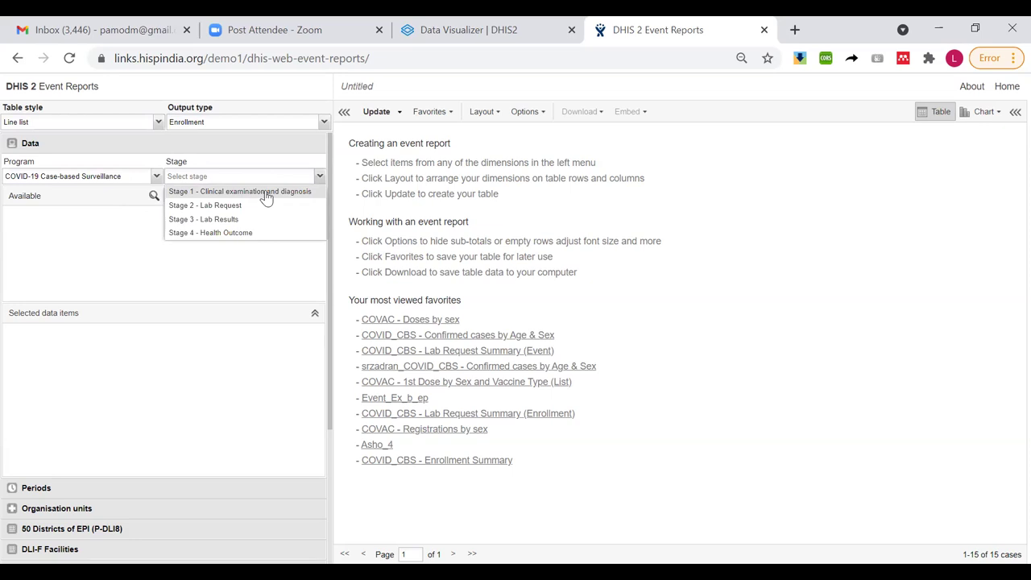
{"action": "left_click", "coordinate": [266, 193]}
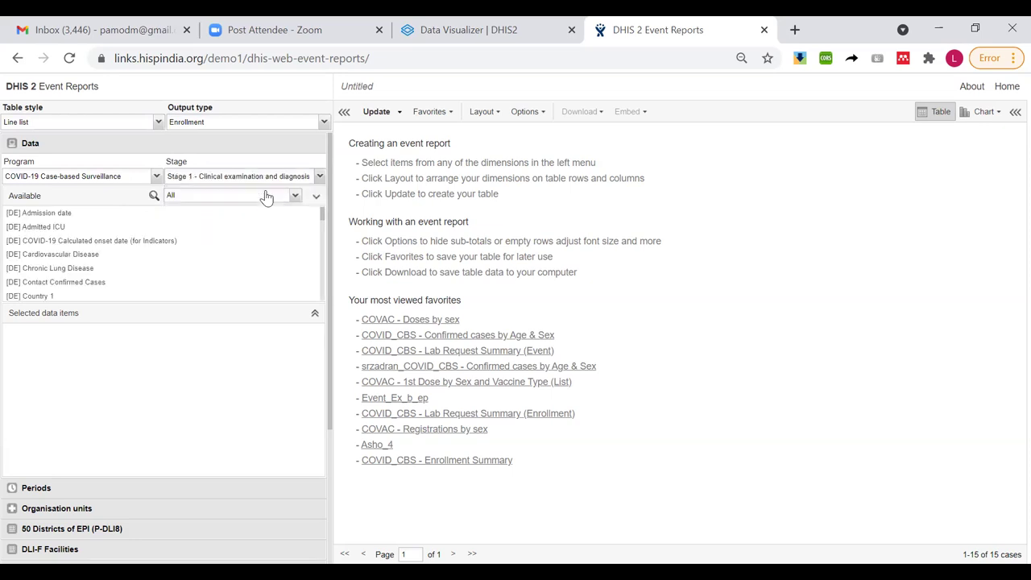
Add the program attributes First Name and Surname to the report's selected data items
{"action": "left_click", "coordinate": [218, 197]}
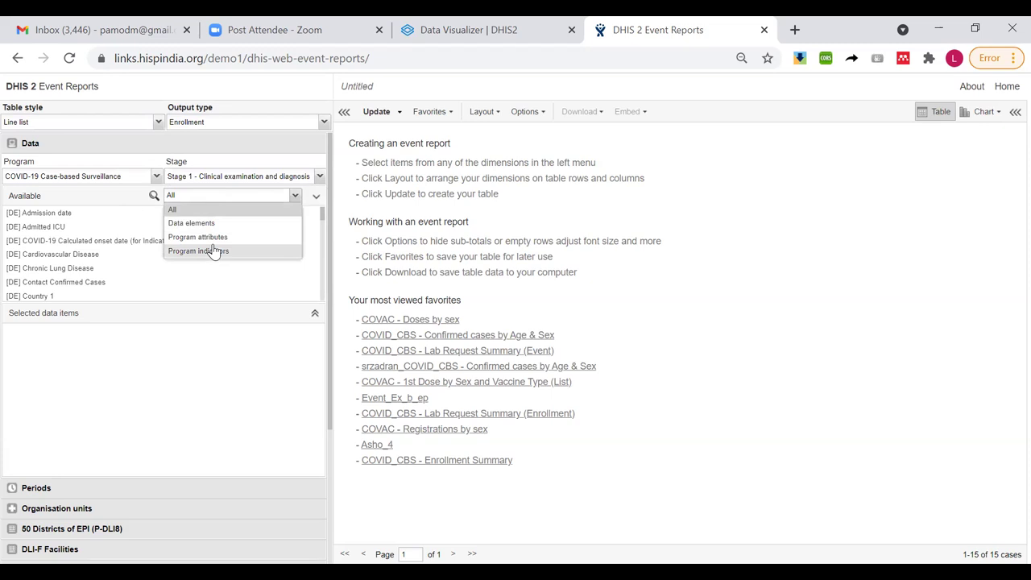
{"action": "left_click", "coordinate": [214, 238]}
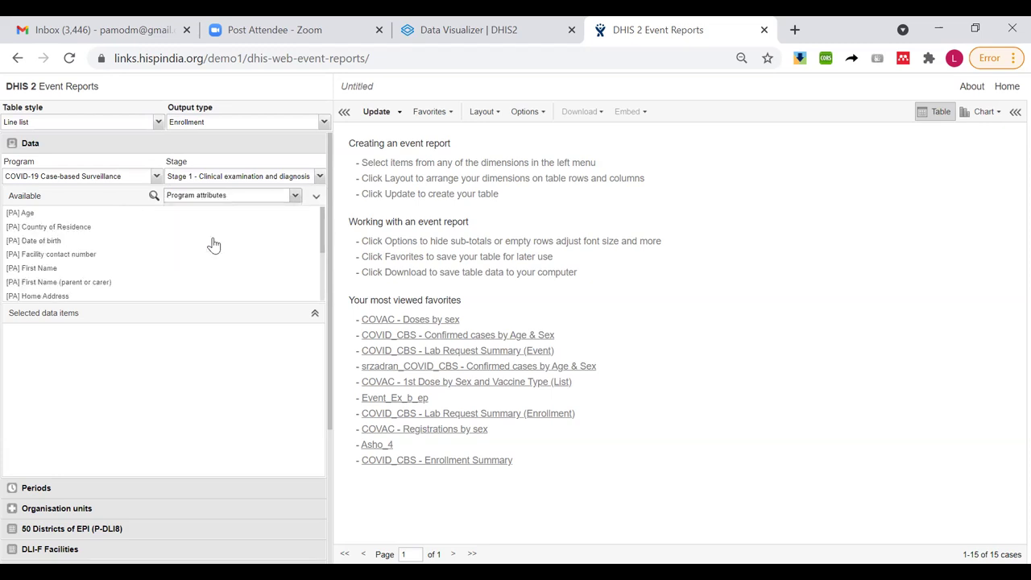
{"action": "double_click", "coordinate": [57, 268]}
{"action": "scroll", "coordinate": [58, 268], "scroll_direction": "down", "scroll_amount": 2}
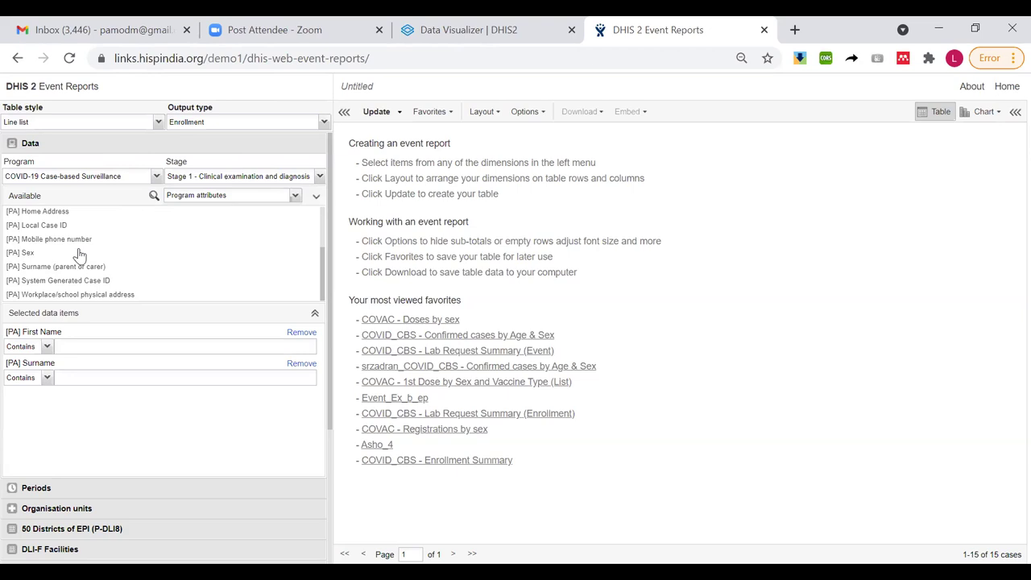
Add the data element Sign/Symptoms Present to the report's selected data items
{"action": "left_click", "coordinate": [225, 197]}
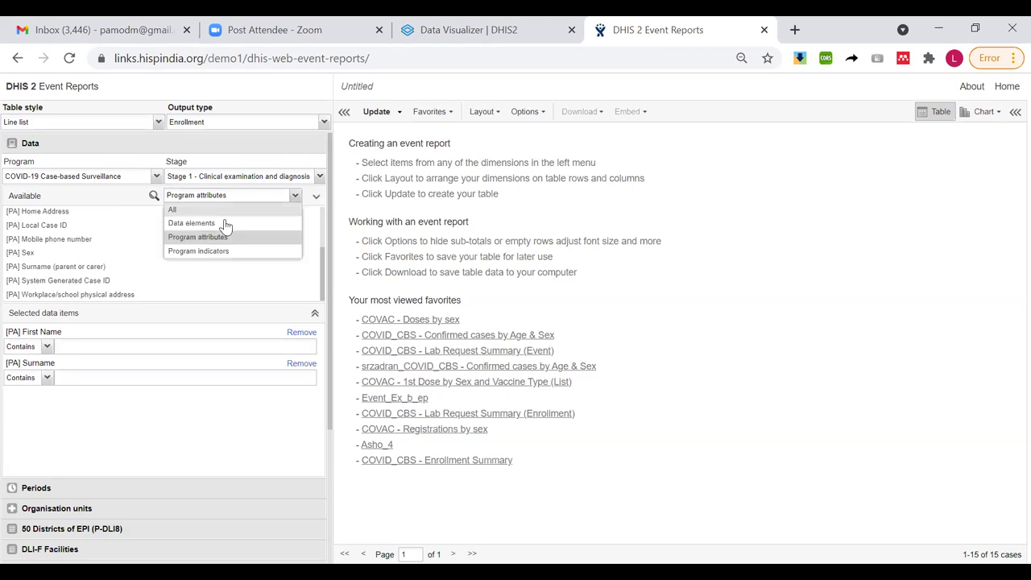
{"action": "left_click", "coordinate": [224, 223]}
{"action": "scroll", "coordinate": [188, 294], "scroll_direction": "down", "scroll_amount": 3}
{"action": "scroll", "coordinate": [189, 290], "scroll_direction": "up", "scroll_amount": 3}
{"action": "scroll", "coordinate": [188, 291], "scroll_direction": "down", "scroll_amount": 2}
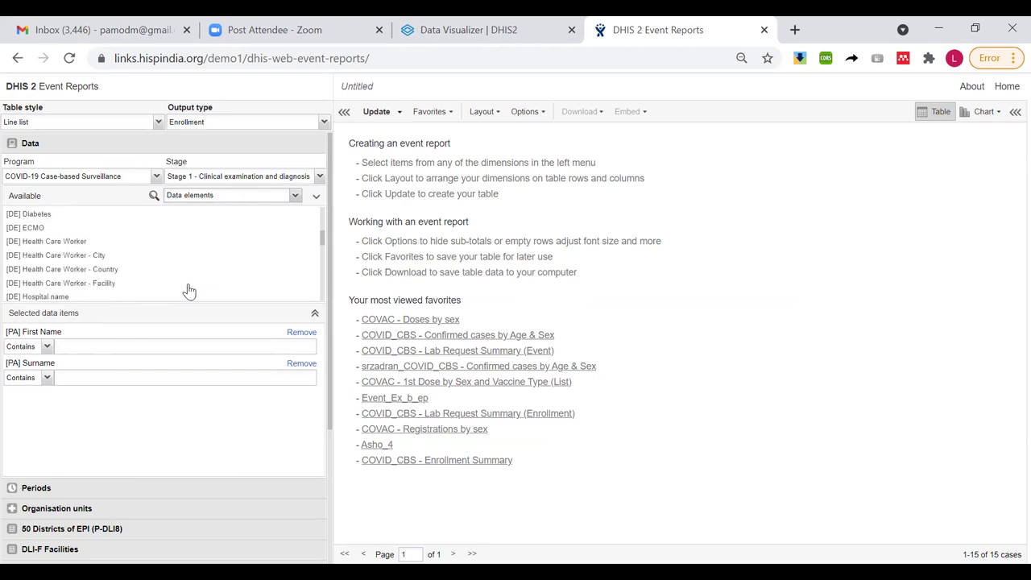
{"action": "scroll", "coordinate": [189, 291], "scroll_direction": "down", "scroll_amount": 8}
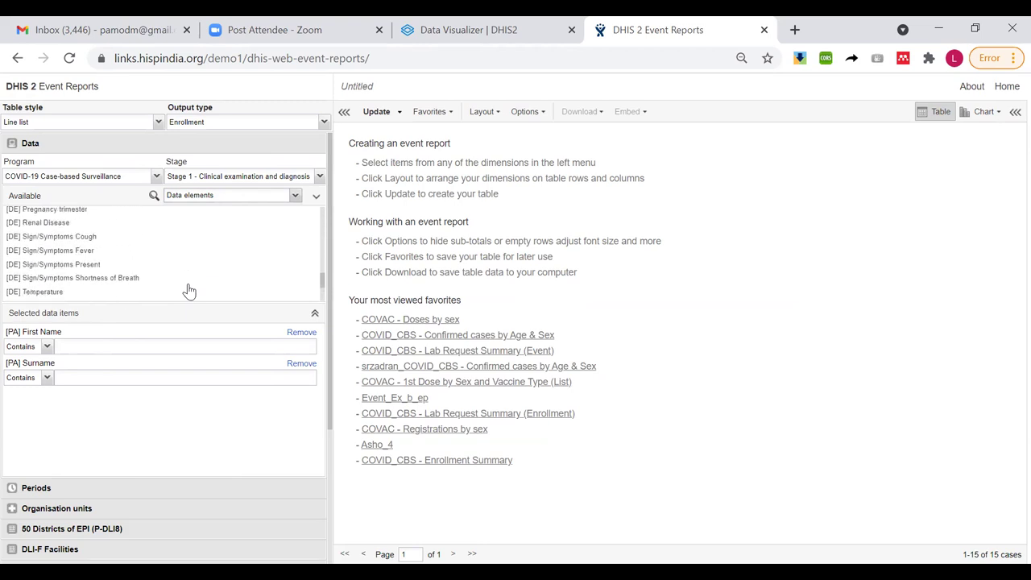
{"action": "double_click", "coordinate": [85, 266]}
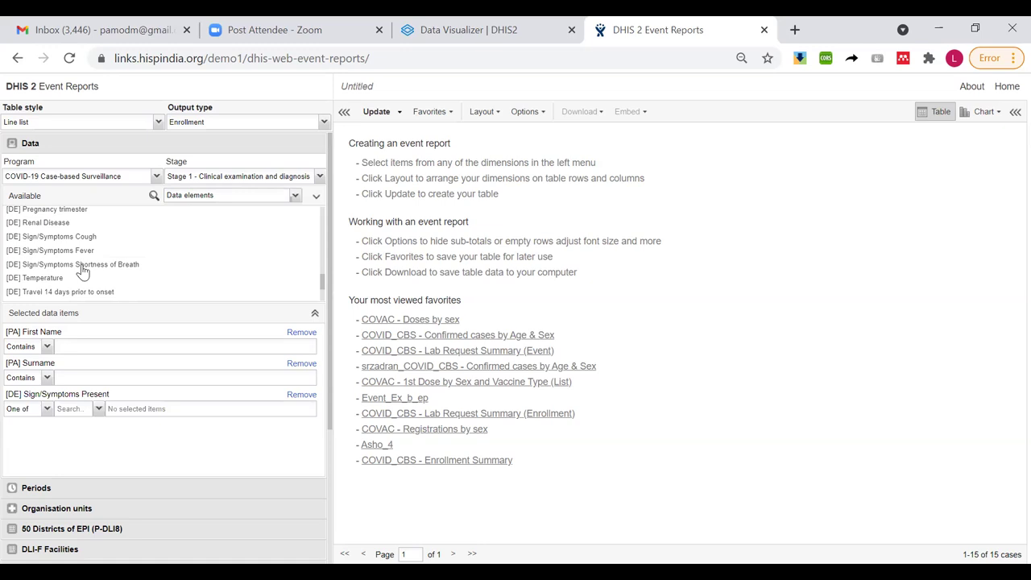
Filter the program indicators by "cont" and add COVID-19 Contacts to the report's selected data items
{"action": "left_click", "coordinate": [223, 201]}
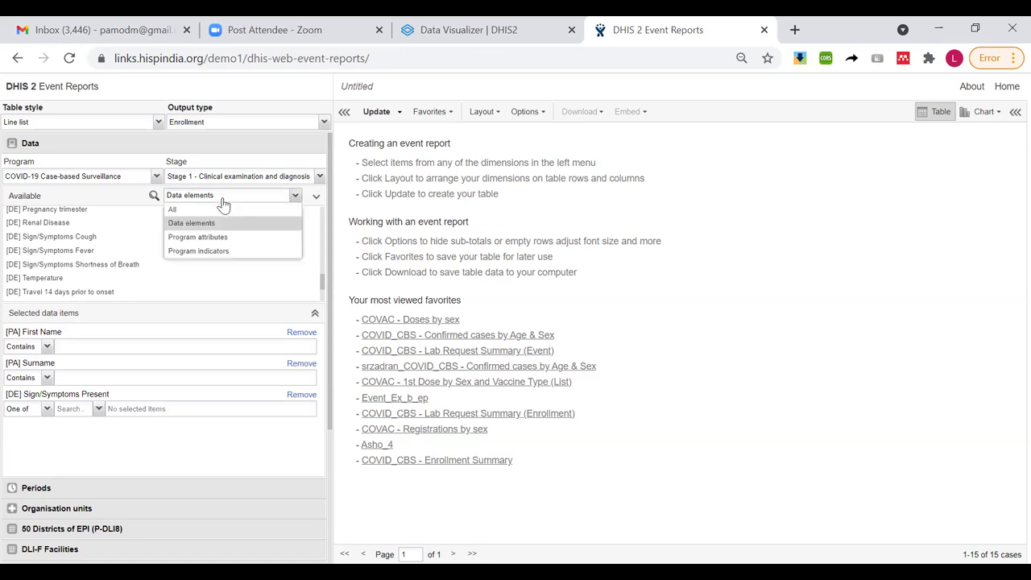
{"action": "left_click", "coordinate": [219, 253]}
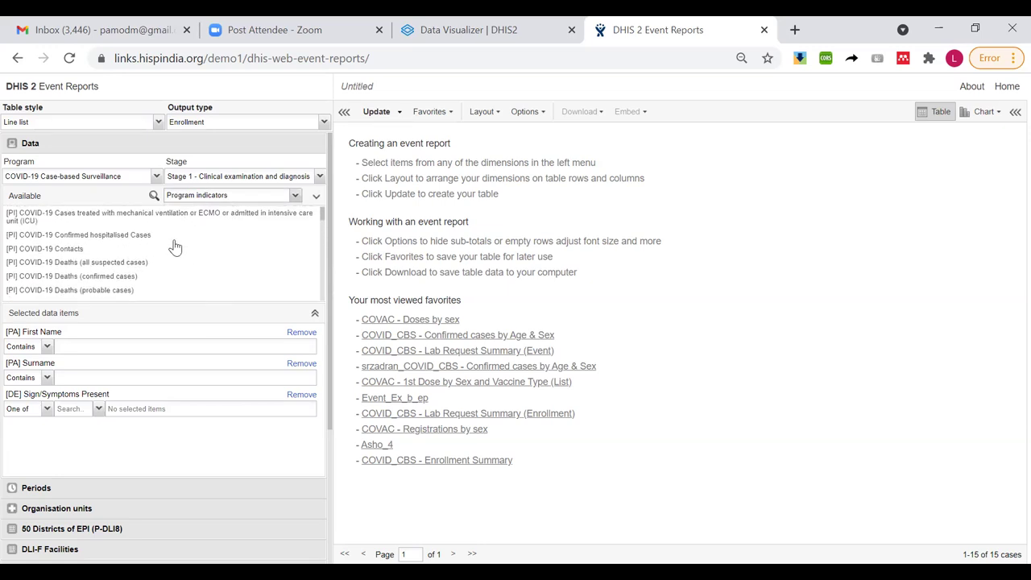
{"action": "left_click", "coordinate": [153, 195]}
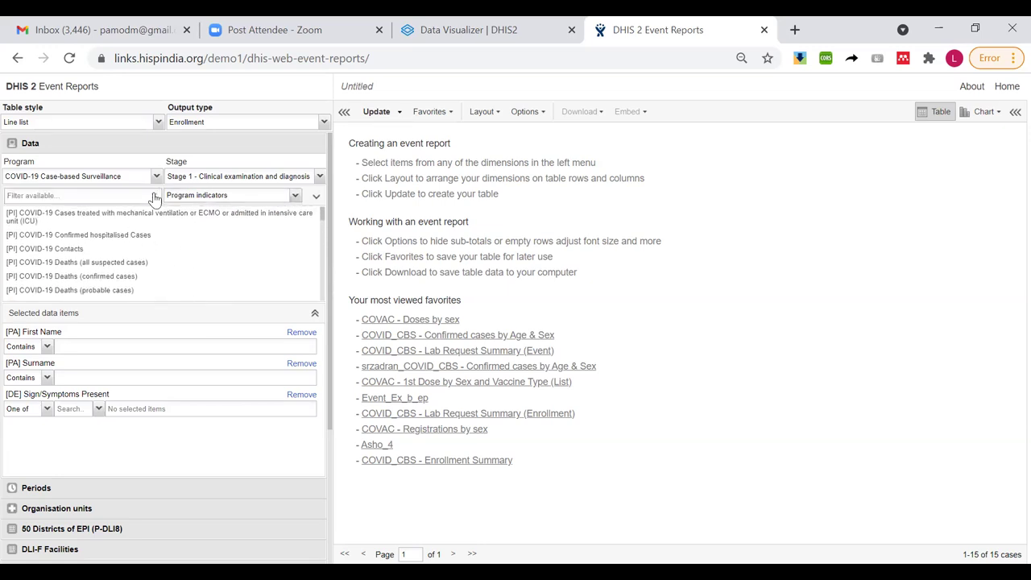
{"action": "type", "text": "cont"}
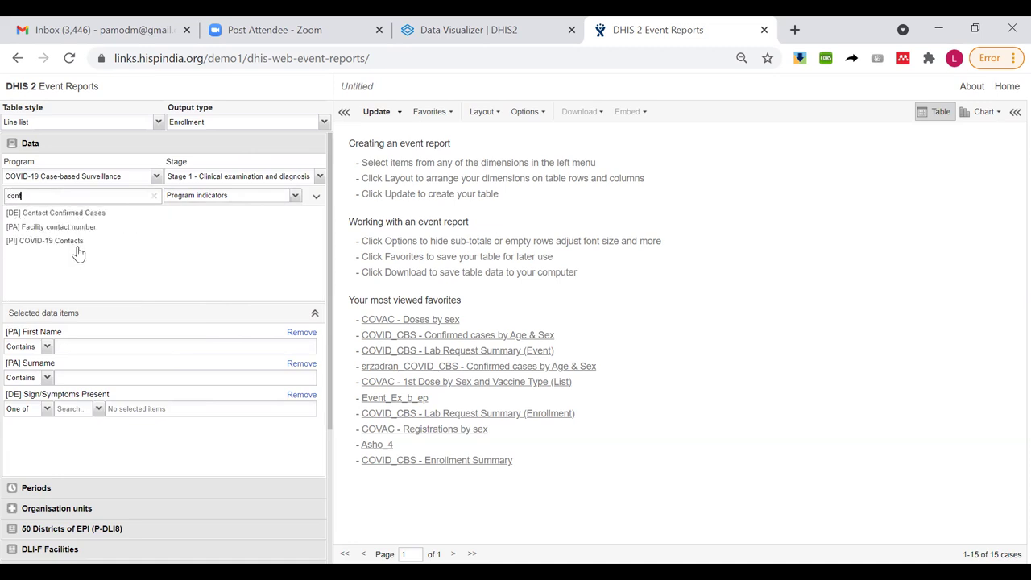
{"action": "double_click", "coordinate": [50, 247]}
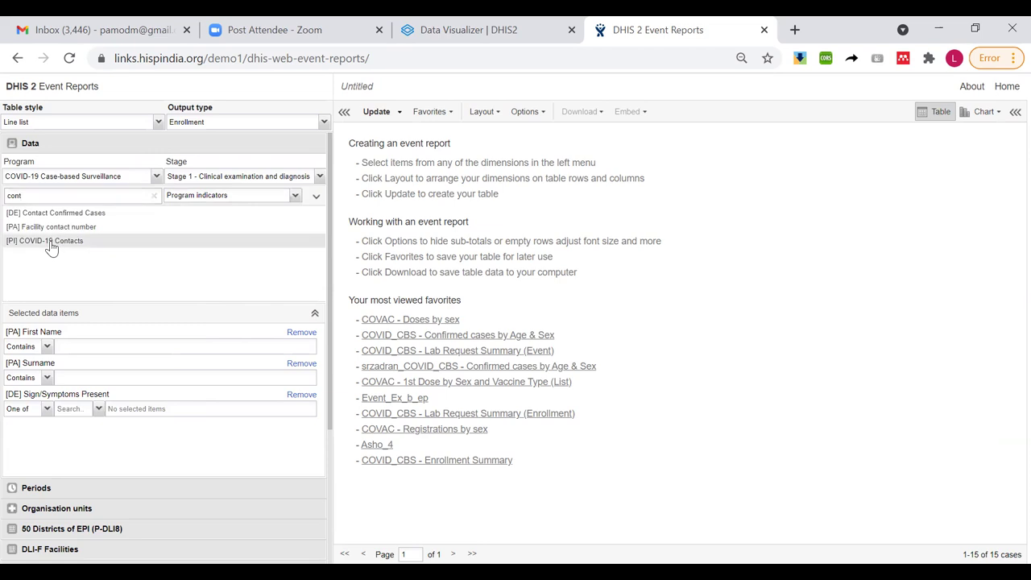
Set the report's period to This year
{"action": "left_click", "coordinate": [47, 488]}
{"action": "left_click", "coordinate": [12, 532]}
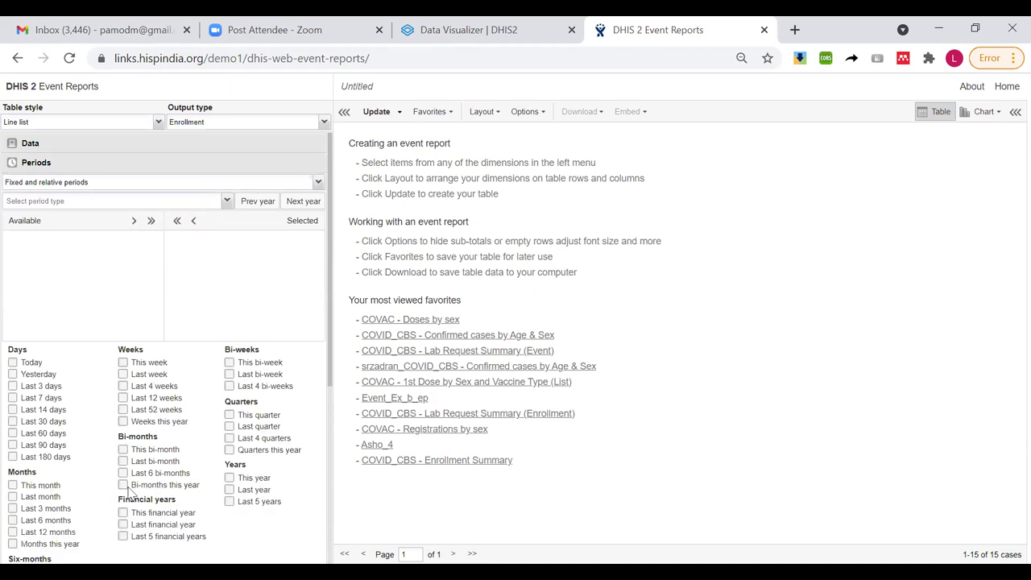
{"action": "left_click", "coordinate": [230, 477]}
Generate the line list for the organisation unit CHW Mahosot and sort it by COVID-19 Contacts in descending order
{"action": "scroll", "coordinate": [217, 467], "scroll_direction": "down", "scroll_amount": 4}
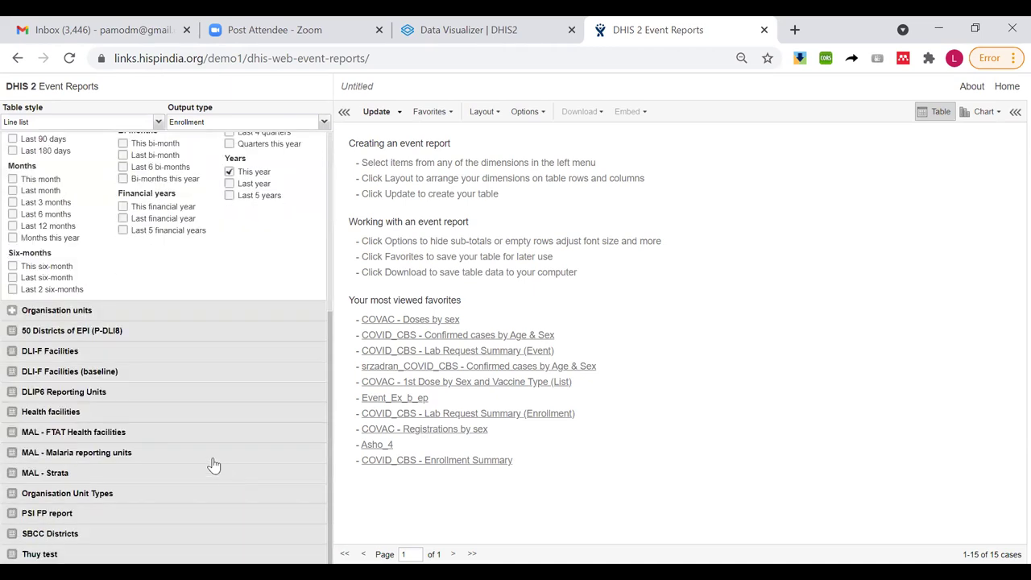
{"action": "left_click", "coordinate": [53, 312]}
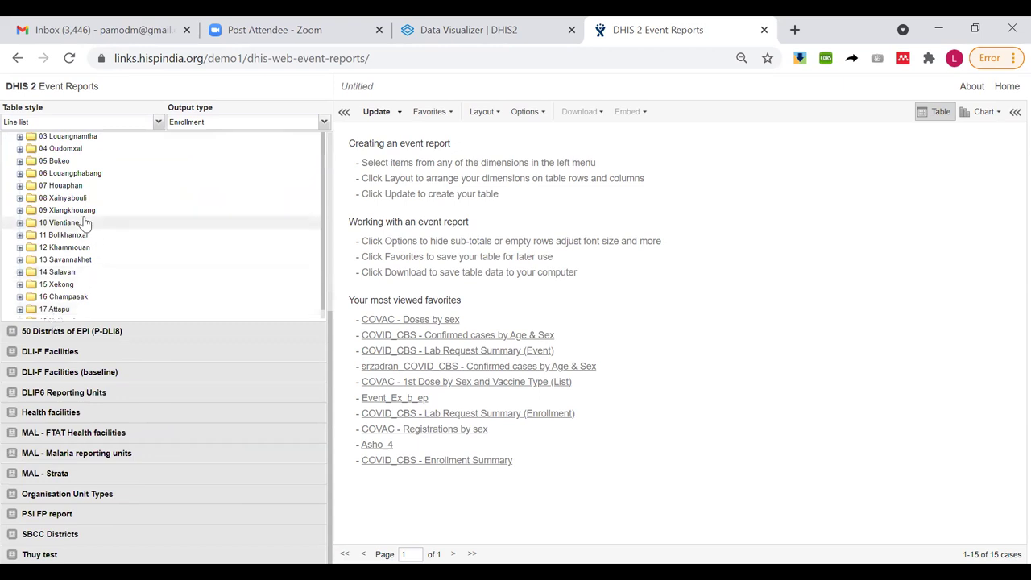
{"action": "scroll", "coordinate": [84, 230], "scroll_direction": "up", "scroll_amount": 4}
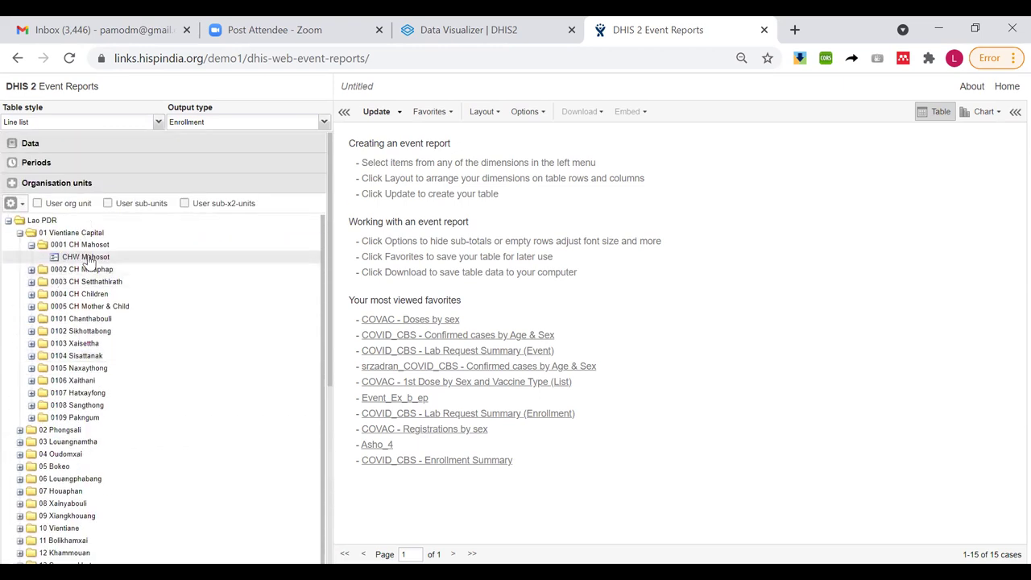
{"action": "scroll", "coordinate": [90, 263], "scroll_direction": "down", "scroll_amount": 1}
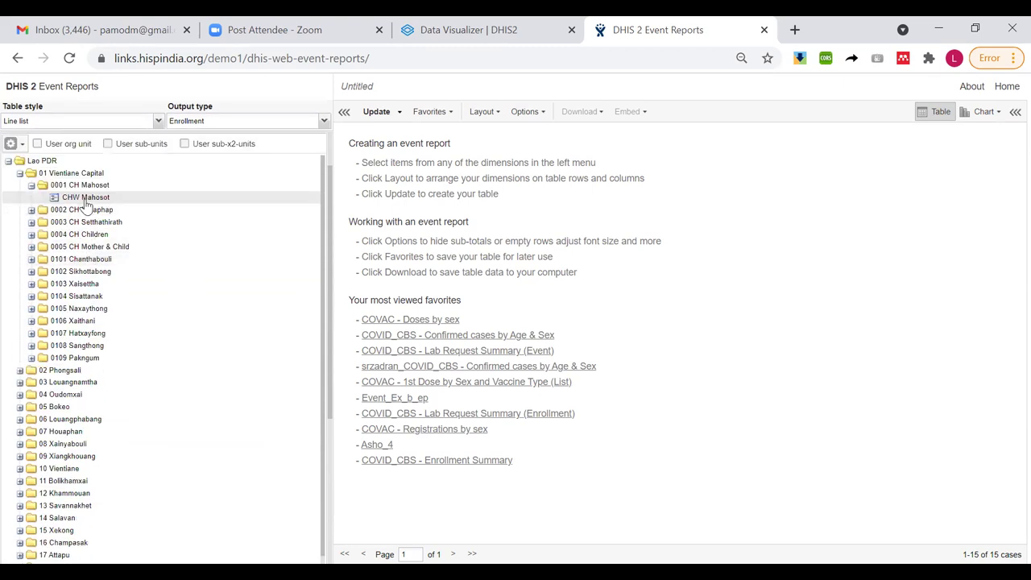
{"action": "left_click", "coordinate": [375, 112]}
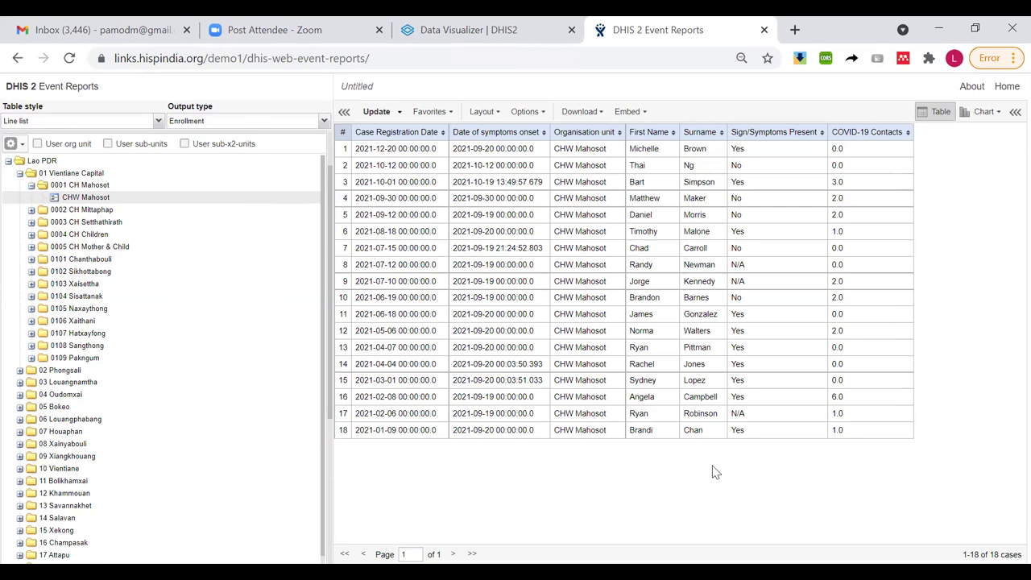
{"action": "left_click", "coordinate": [863, 133]}
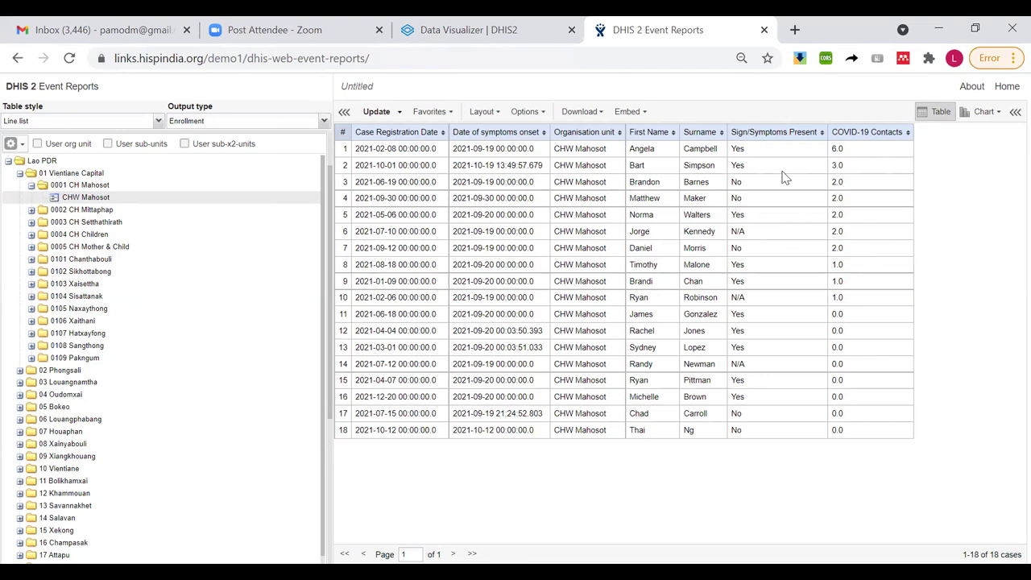
Add the program indicator COVID19 days between onset and consultation to the selected data items and update the line list
{"action": "scroll", "coordinate": [215, 223], "scroll_direction": "up", "scroll_amount": 2}
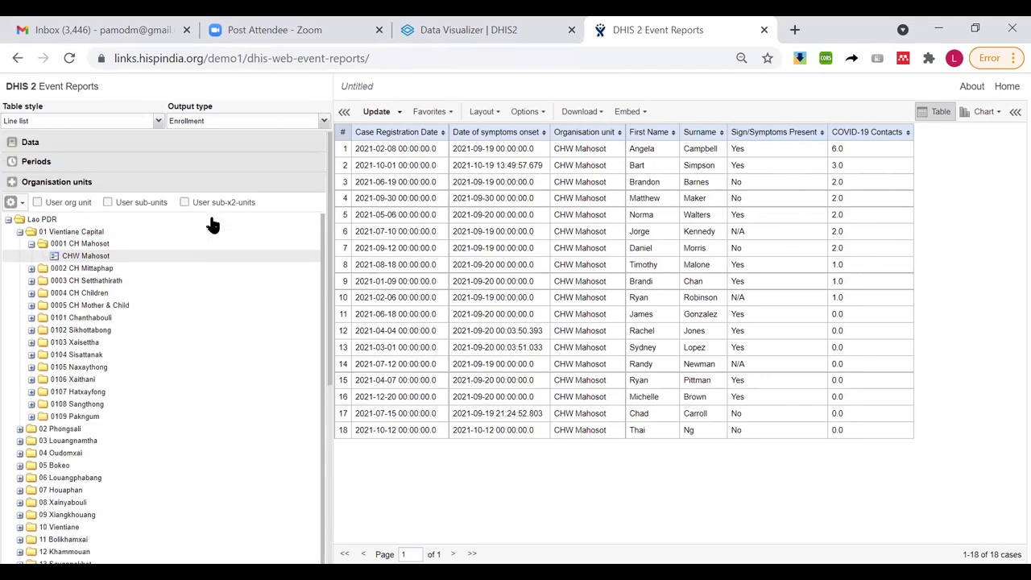
{"action": "left_click", "coordinate": [99, 145]}
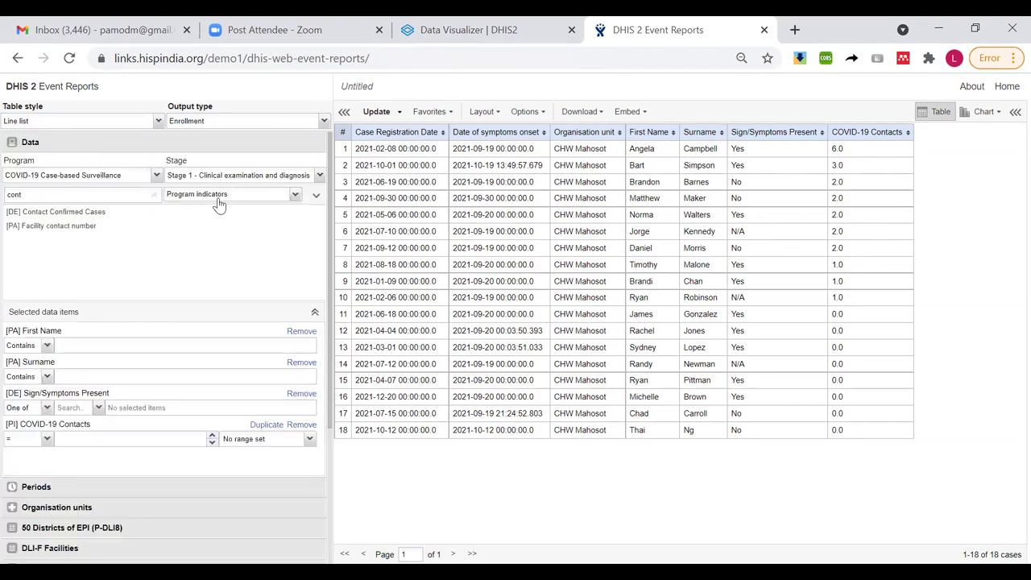
{"action": "left_click_drag", "start_coordinate": [70, 197], "coordinate": [2, 197]}
{"action": "type", "text": "da"}
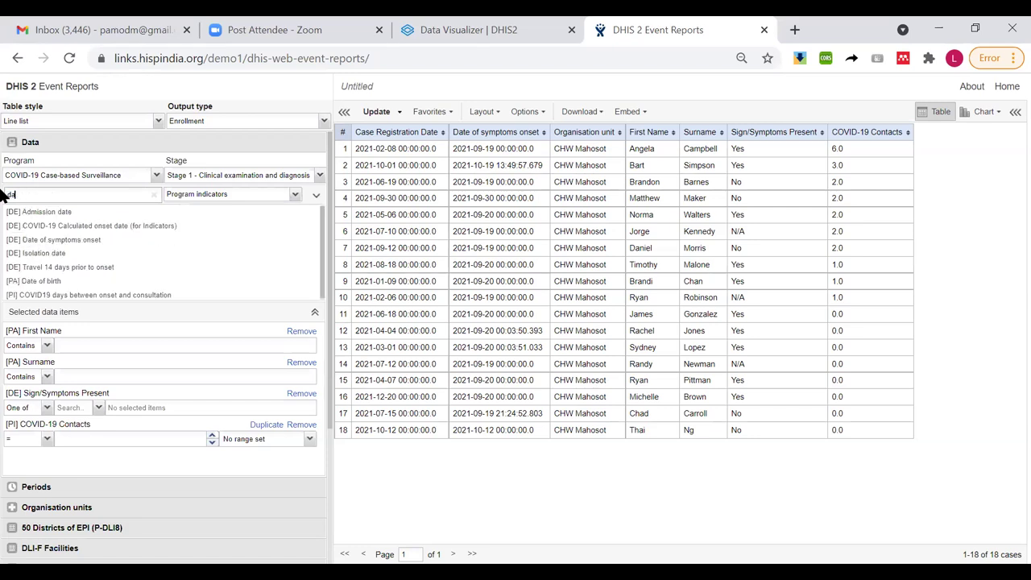
{"action": "type", "text": "ys"}
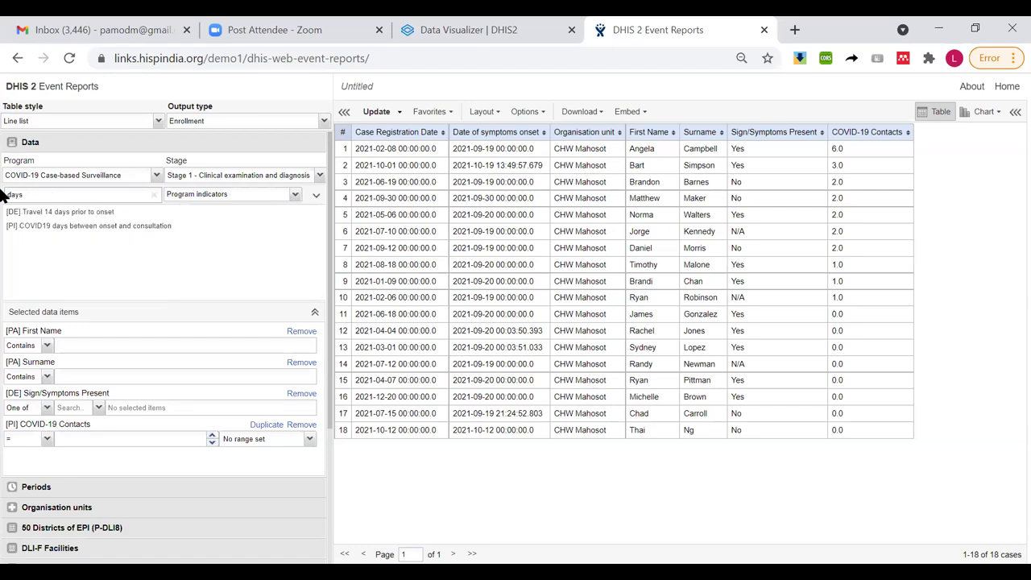
{"action": "left_click", "coordinate": [121, 230]}
{"action": "scroll", "coordinate": [136, 403], "scroll_direction": "down", "scroll_amount": 1}
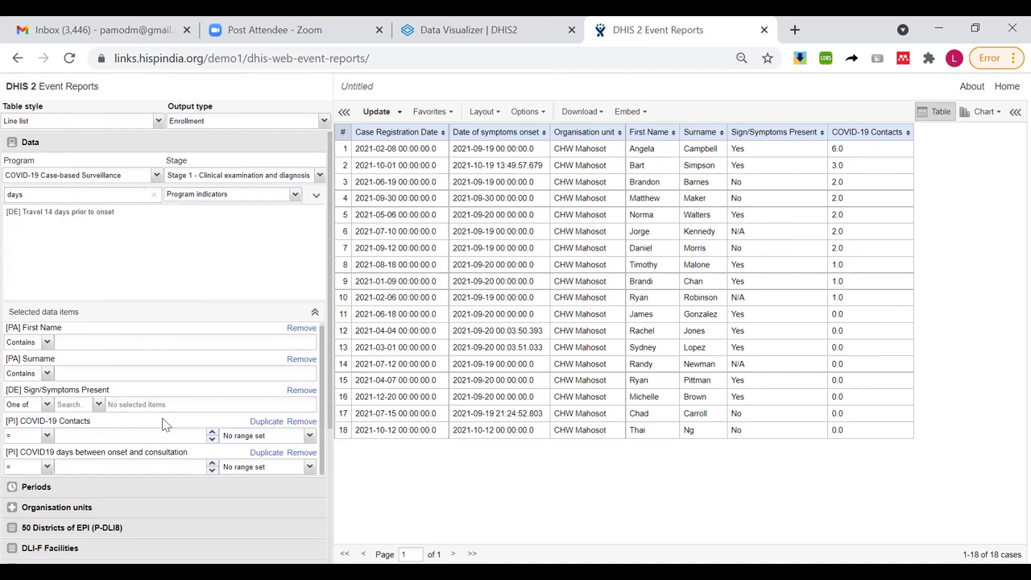
{"action": "left_click", "coordinate": [375, 112]}
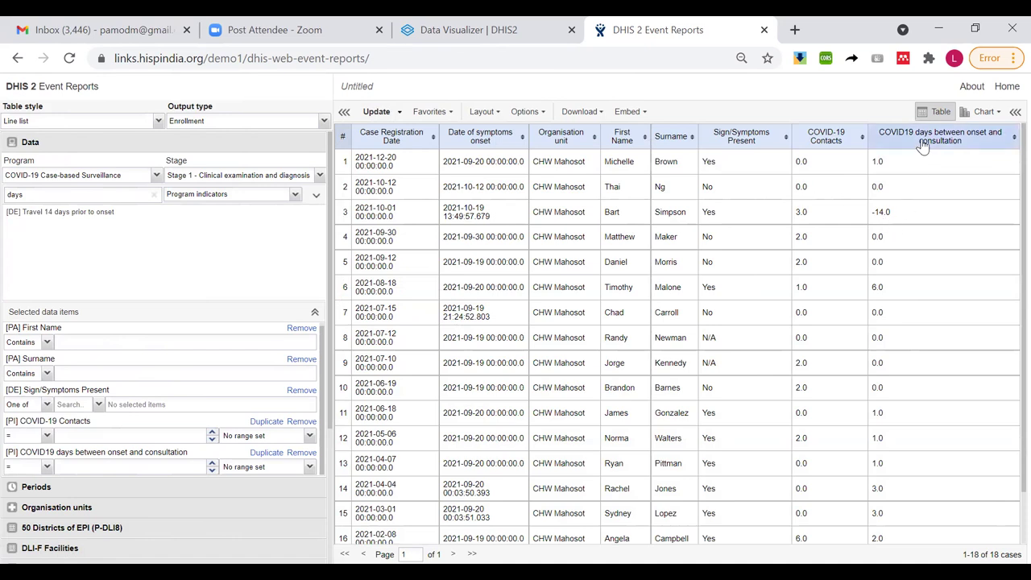
Sort the line list by COVID19 days between onset and consultation and review that column down to the last row
{"action": "left_click", "coordinate": [927, 145]}
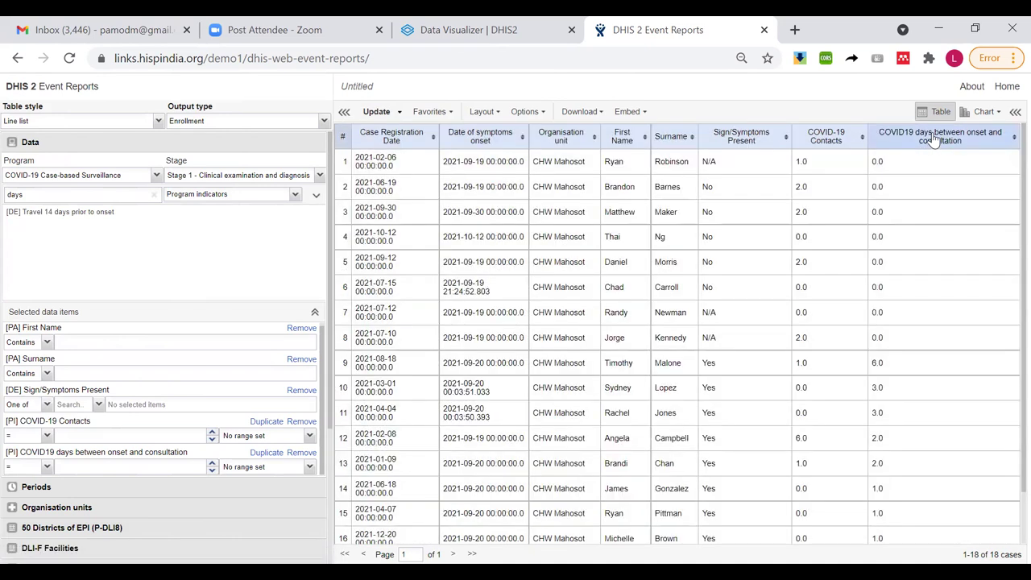
{"action": "scroll", "coordinate": [970, 262], "scroll_direction": "down", "scroll_amount": 2}
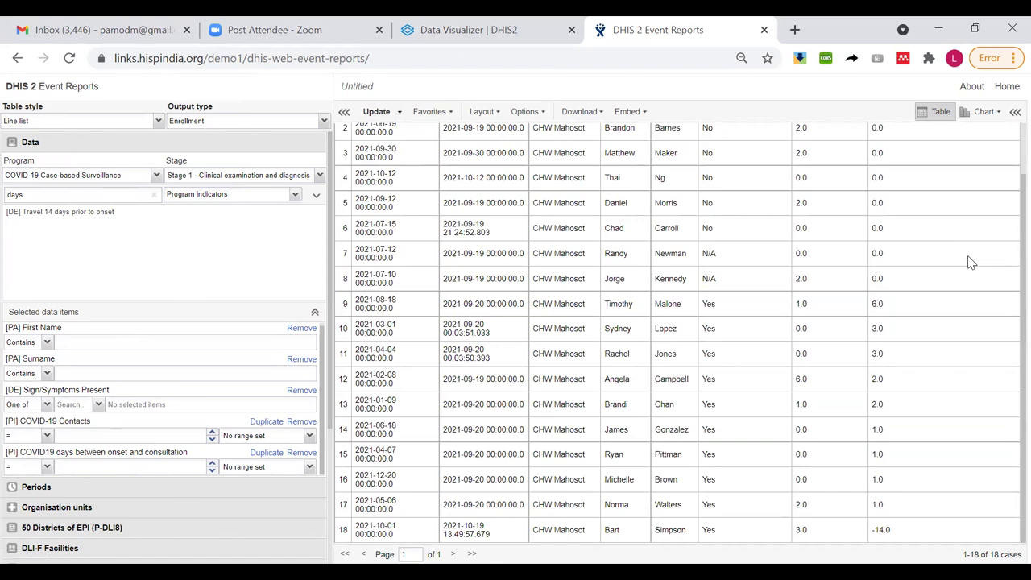
{"action": "scroll", "coordinate": [970, 262], "scroll_direction": "up", "scroll_amount": 2}
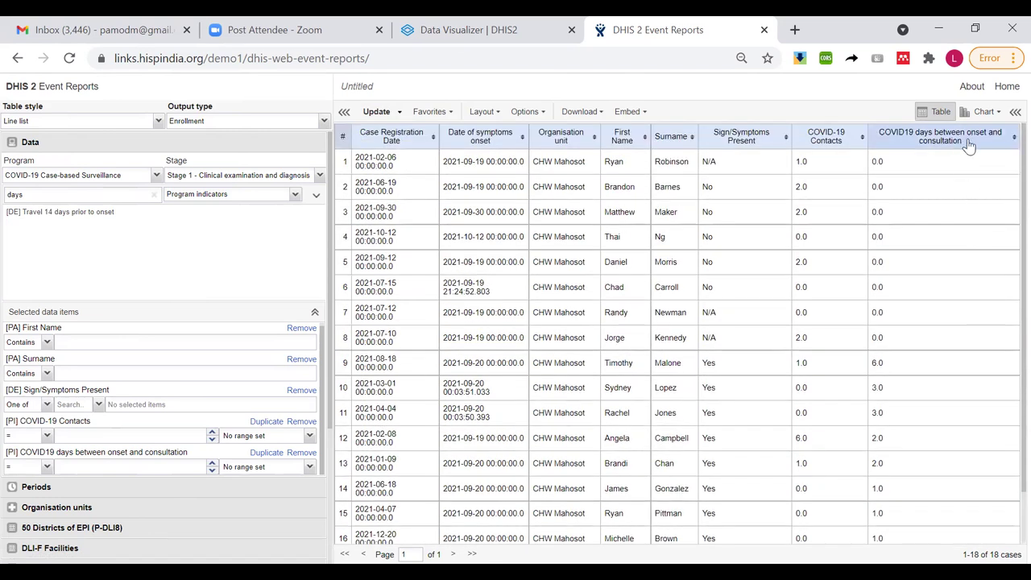
{"action": "scroll", "coordinate": [954, 380], "scroll_direction": "down", "scroll_amount": 2}
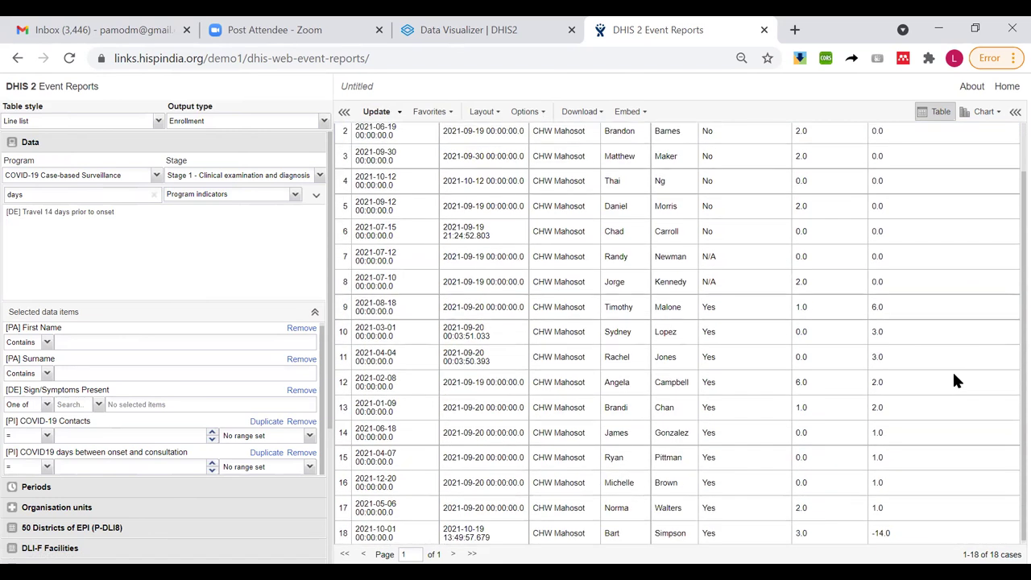
{"action": "scroll", "coordinate": [954, 380], "scroll_direction": "up", "scroll_amount": 2}
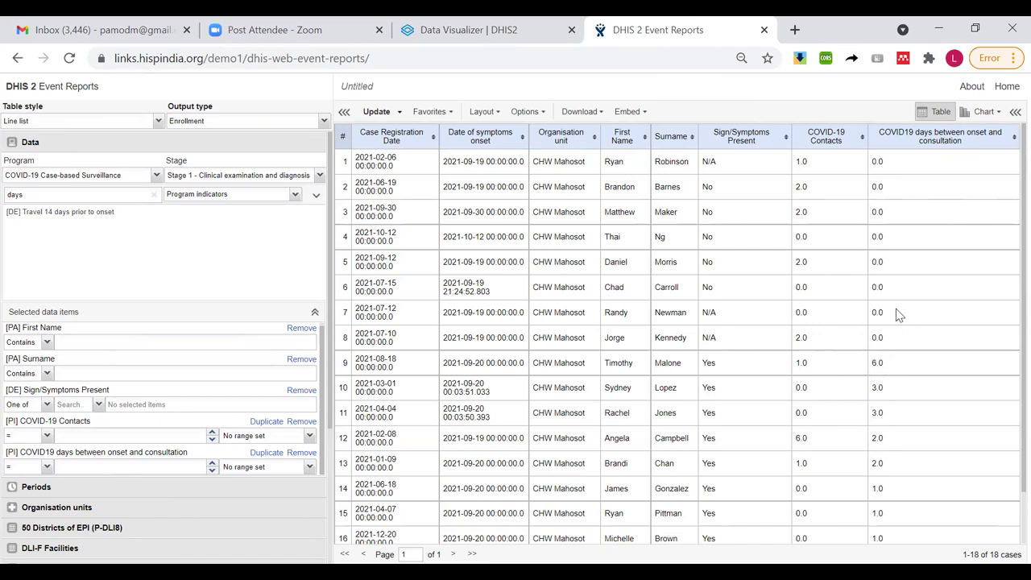
{"action": "scroll", "coordinate": [882, 322], "scroll_direction": "down", "scroll_amount": 2}
{"action": "scroll", "coordinate": [882, 322], "scroll_direction": "up", "scroll_amount": 2}
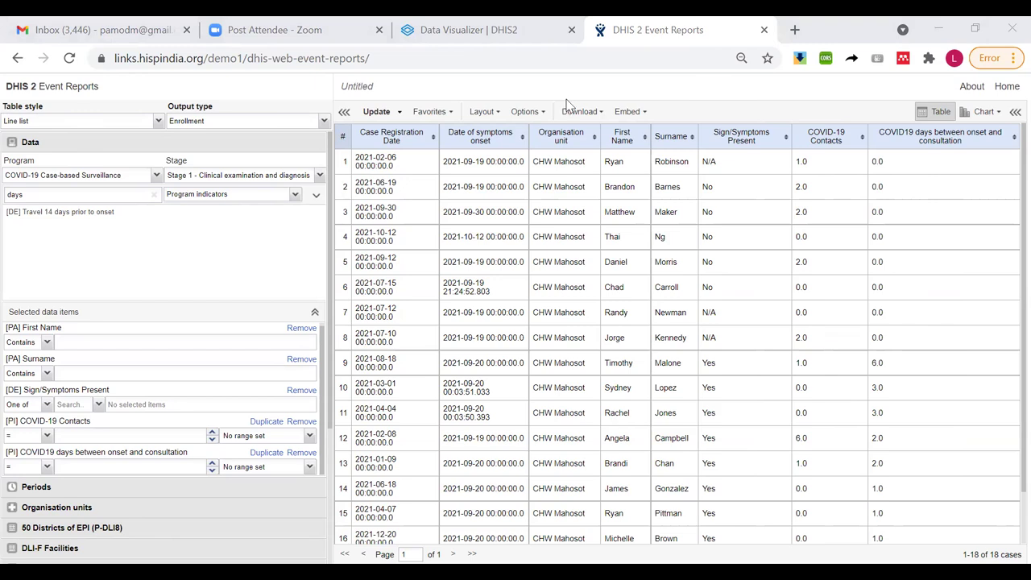
Leave the event report and switch to the Data Visualizer app
{"action": "left_click", "coordinate": [1007, 87]}
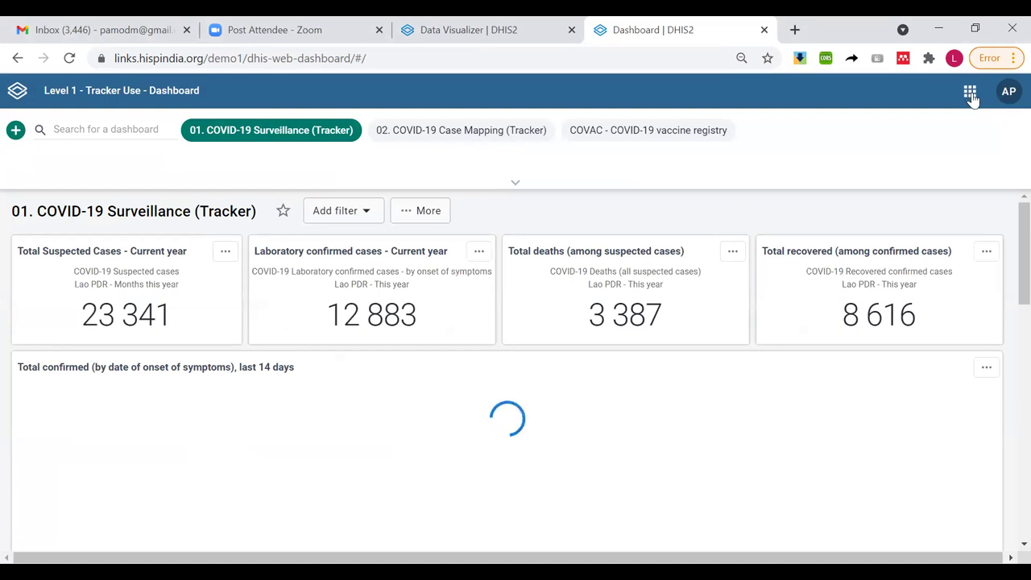
{"action": "left_click", "coordinate": [970, 93]}
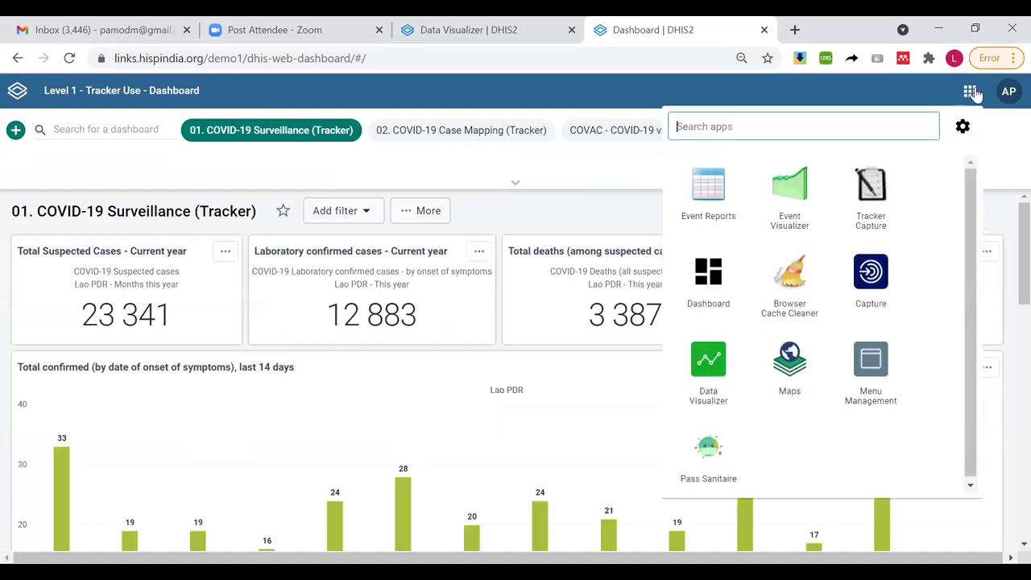
{"action": "left_click", "coordinate": [712, 383]}
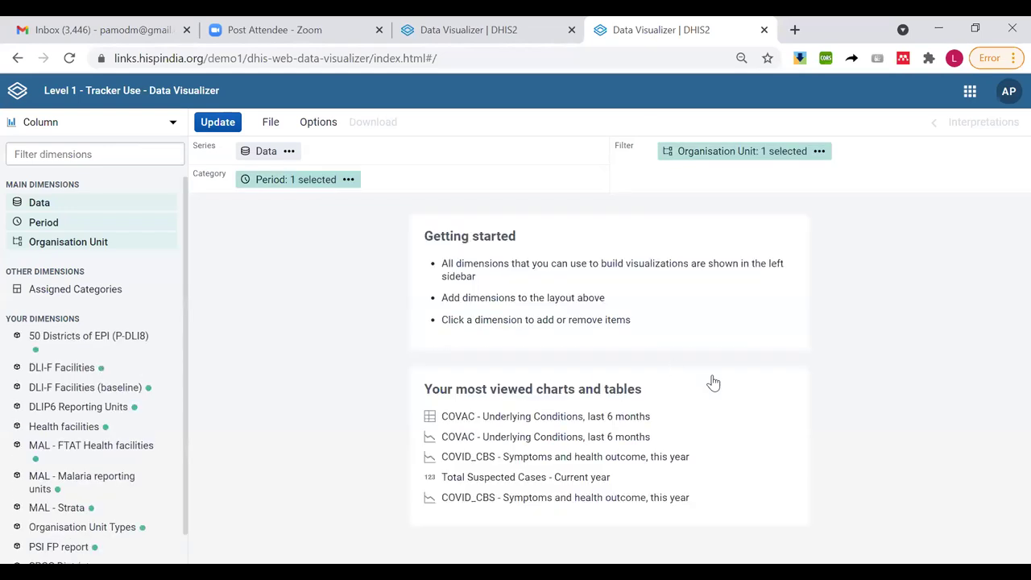
Search the saved visualizations by name for "avera" and "bet", then close the list without opening any
{"action": "left_click", "coordinate": [271, 127]}
{"action": "left_click", "coordinate": [308, 202]}
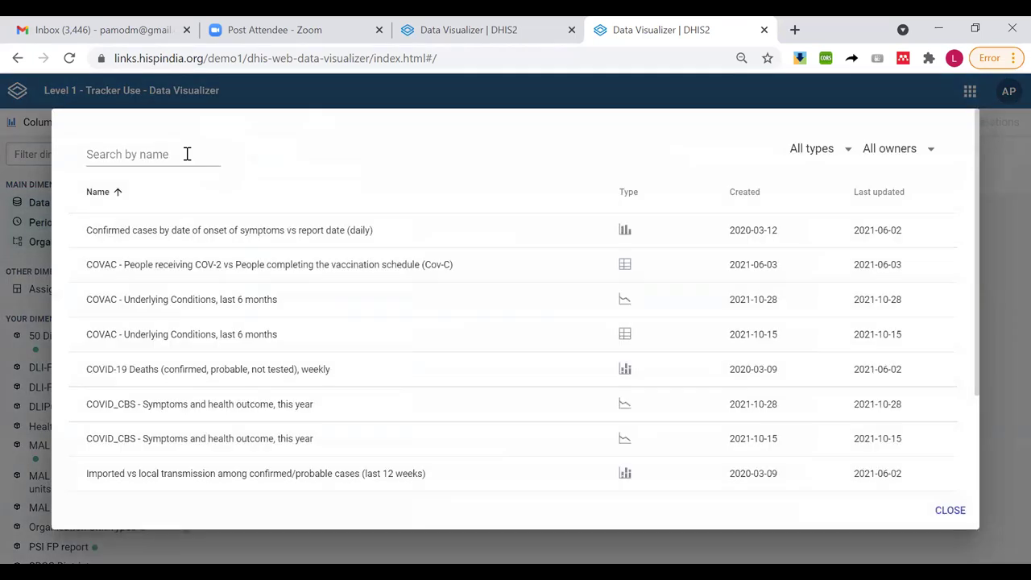
{"action": "left_click", "coordinate": [186, 154]}
{"action": "type", "text": "a"}
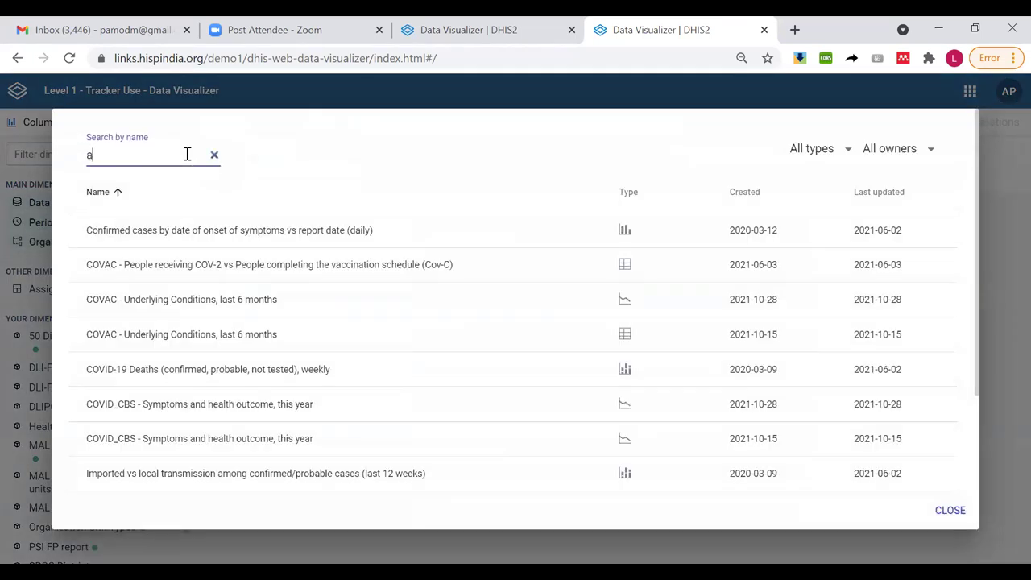
{"action": "type", "text": "vera"}
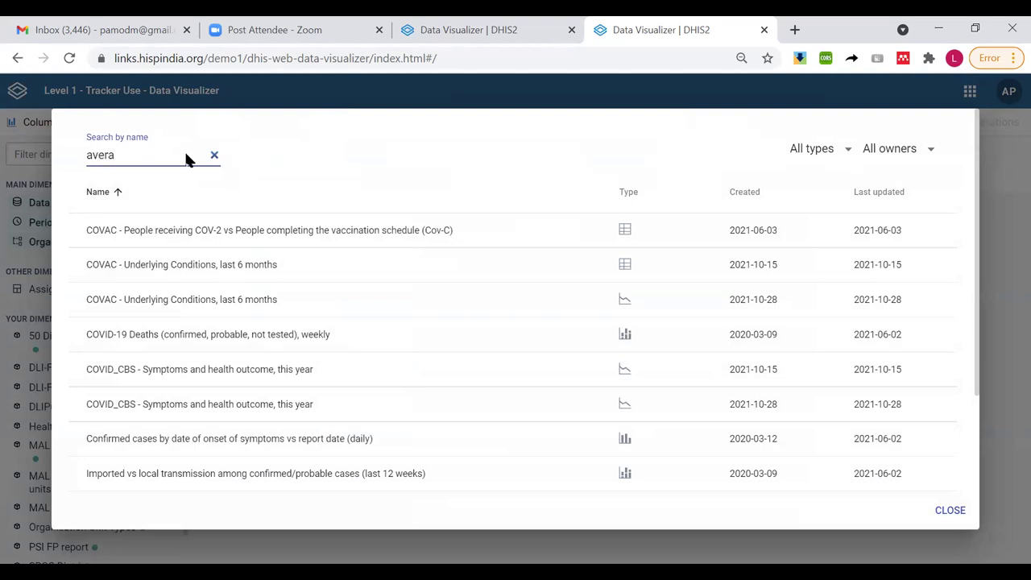
{"action": "key", "text": "BackSpace"}
{"action": "key", "text": "BackSpace"}
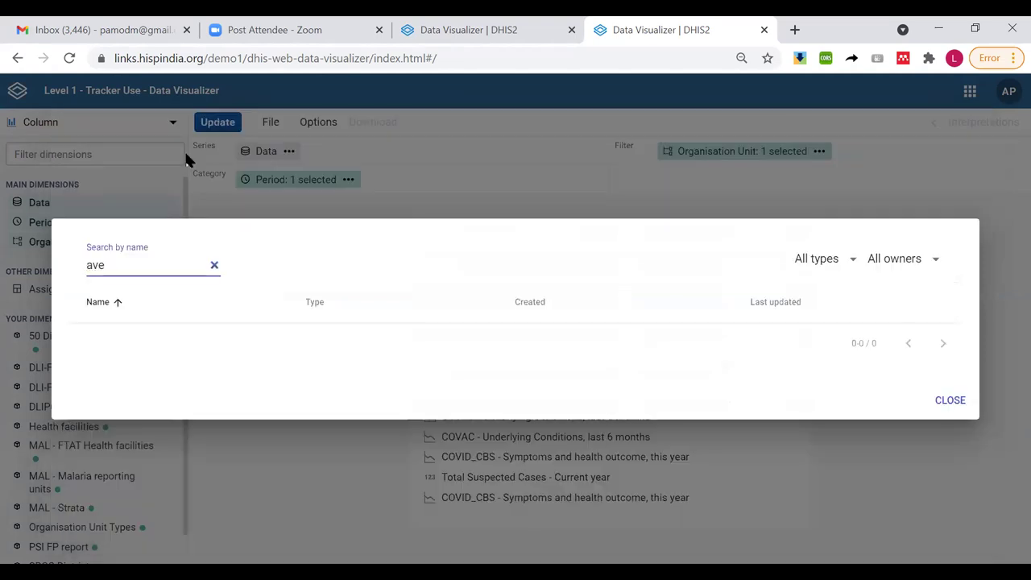
{"action": "key", "text": "BackSpace"}
{"action": "key", "text": "BackSpace"}
{"action": "key", "text": "BackSpace"}
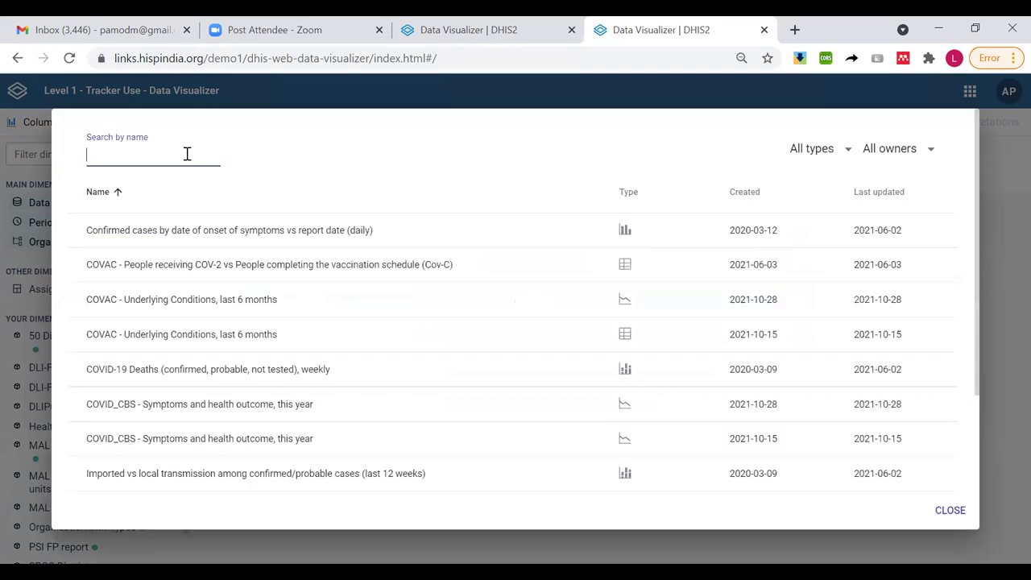
{"action": "type", "text": "bet"}
{"action": "key", "text": "BackSpace"}
{"action": "key", "text": "BackSpace"}
{"action": "key", "text": "BackSpace"}
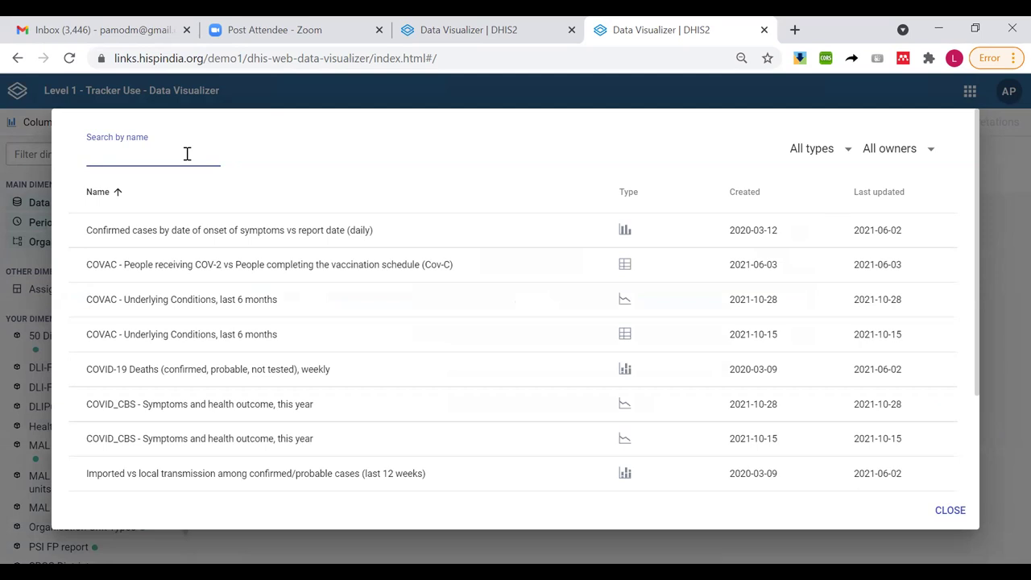
{"action": "left_click", "coordinate": [950, 510]}
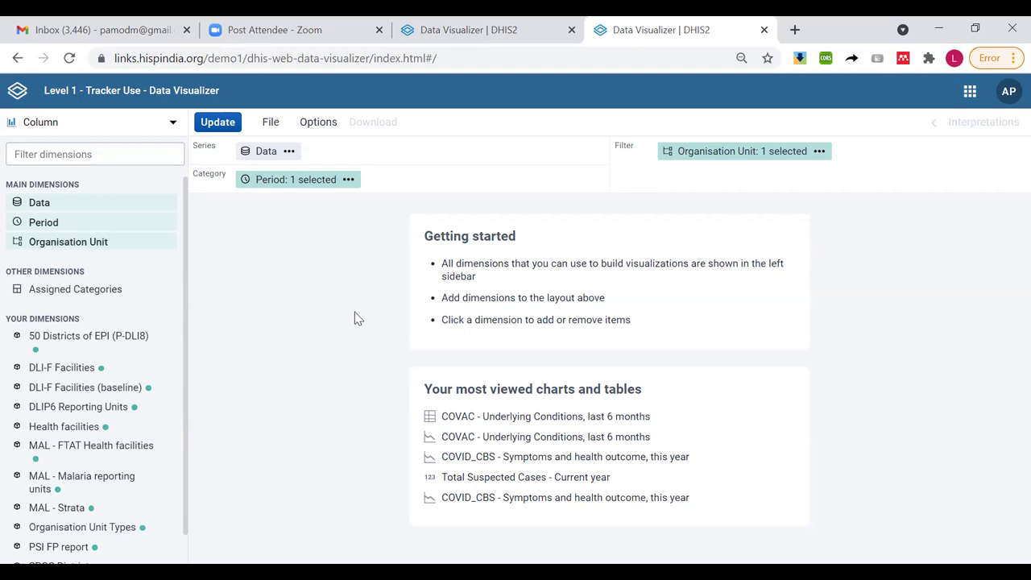
Choose the Bar chart type and add the COVID-19 Case-based Surveillance program indicator COVID19 days between onset and consultation as data
{"action": "left_click", "coordinate": [100, 127]}
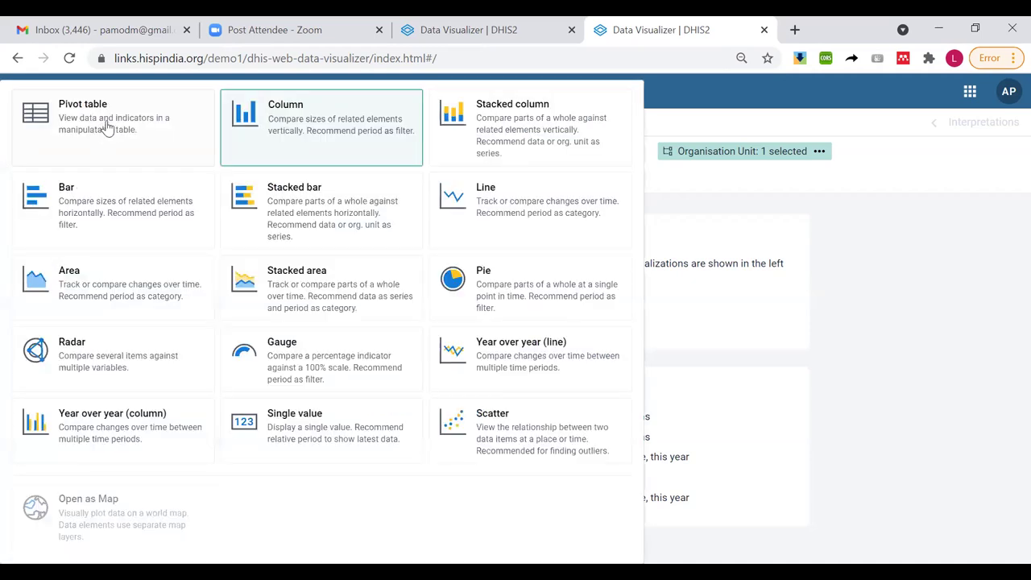
{"action": "left_click", "coordinate": [119, 211]}
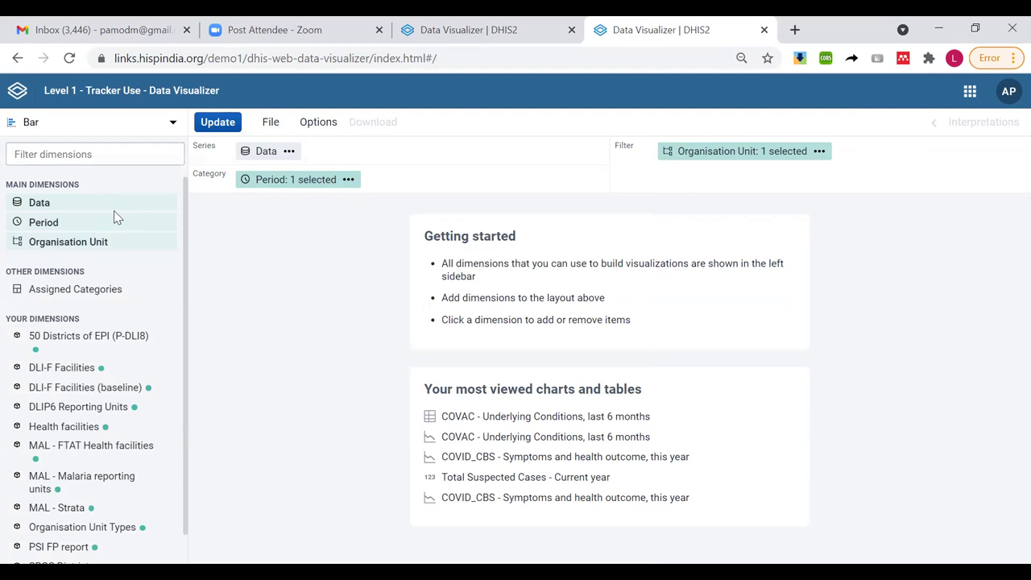
{"action": "left_click", "coordinate": [38, 204]}
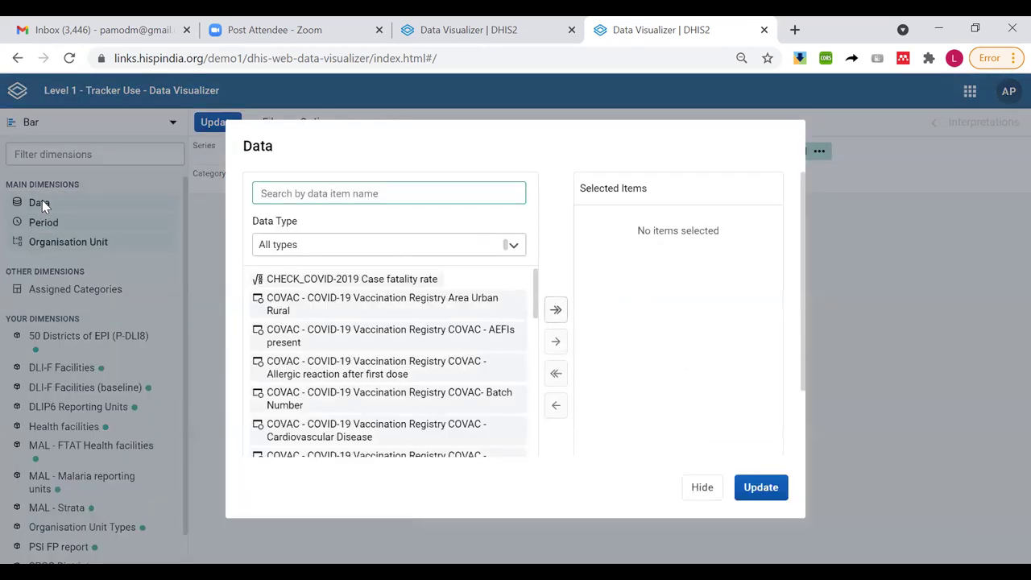
{"action": "left_click", "coordinate": [304, 255]}
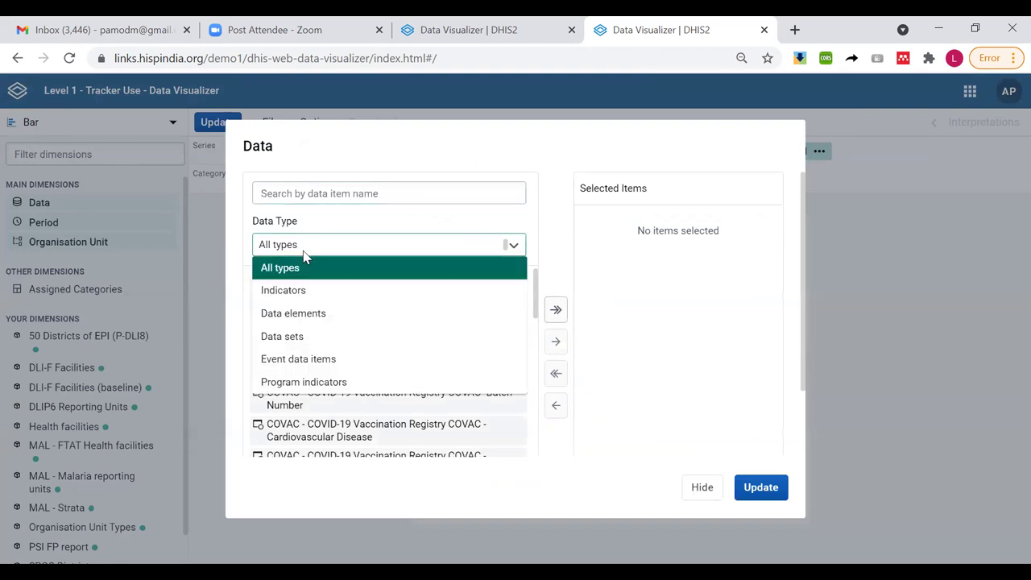
{"action": "left_click", "coordinate": [306, 381]}
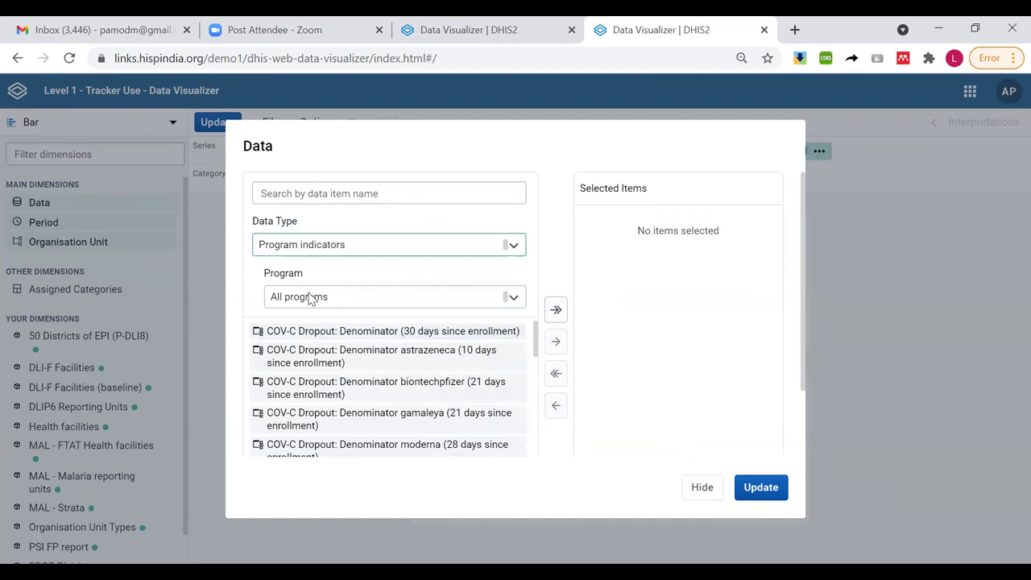
{"action": "left_click", "coordinate": [313, 298]}
{"action": "left_click", "coordinate": [325, 369]}
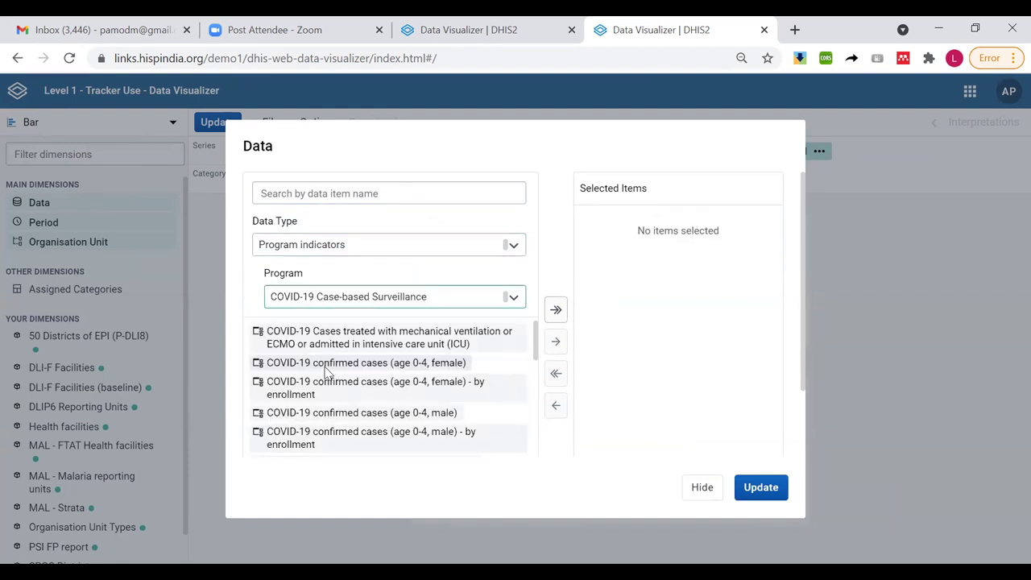
{"action": "left_click", "coordinate": [305, 198]}
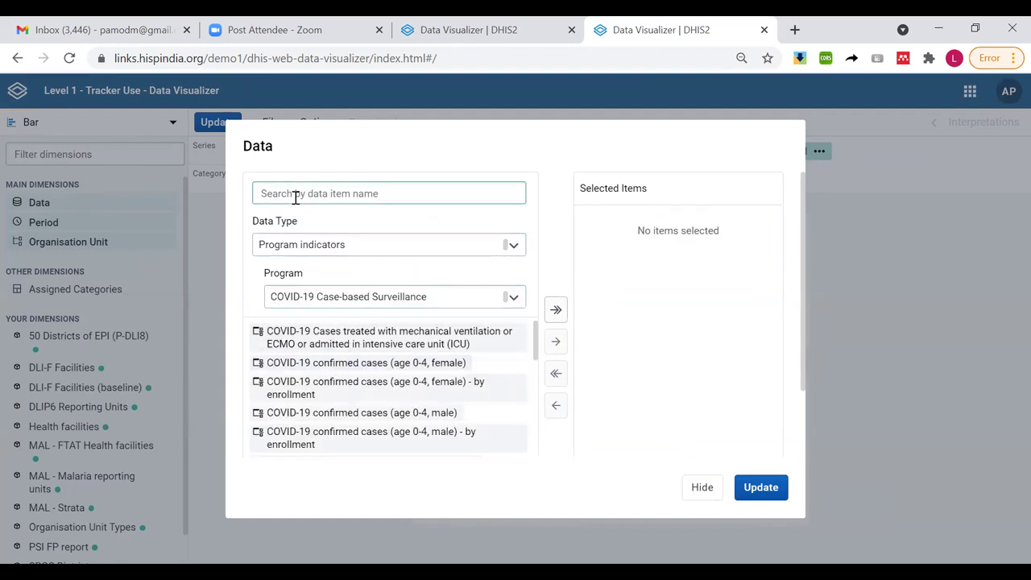
{"action": "type", "text": "bet"}
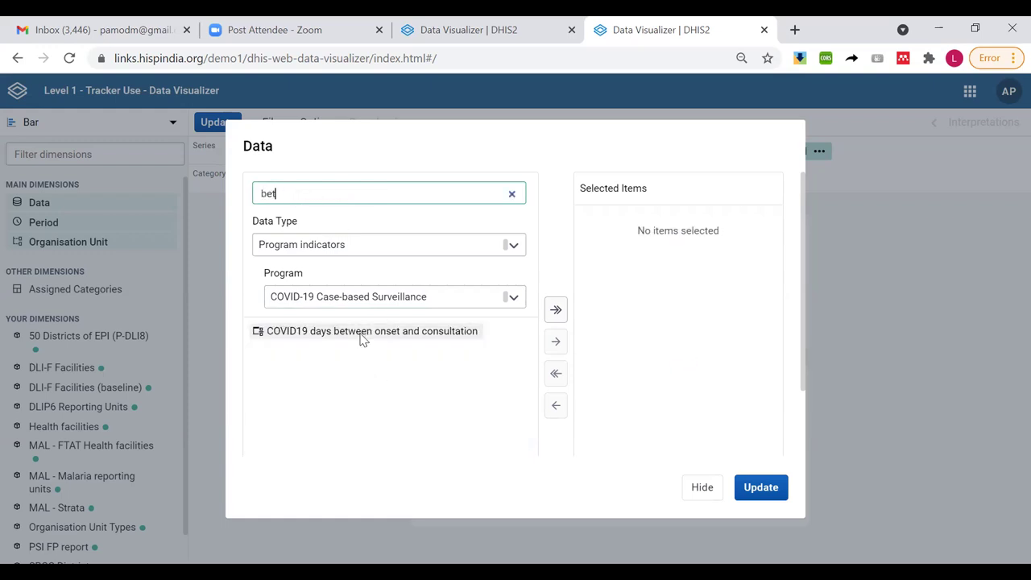
{"action": "double_click", "coordinate": [362, 338]}
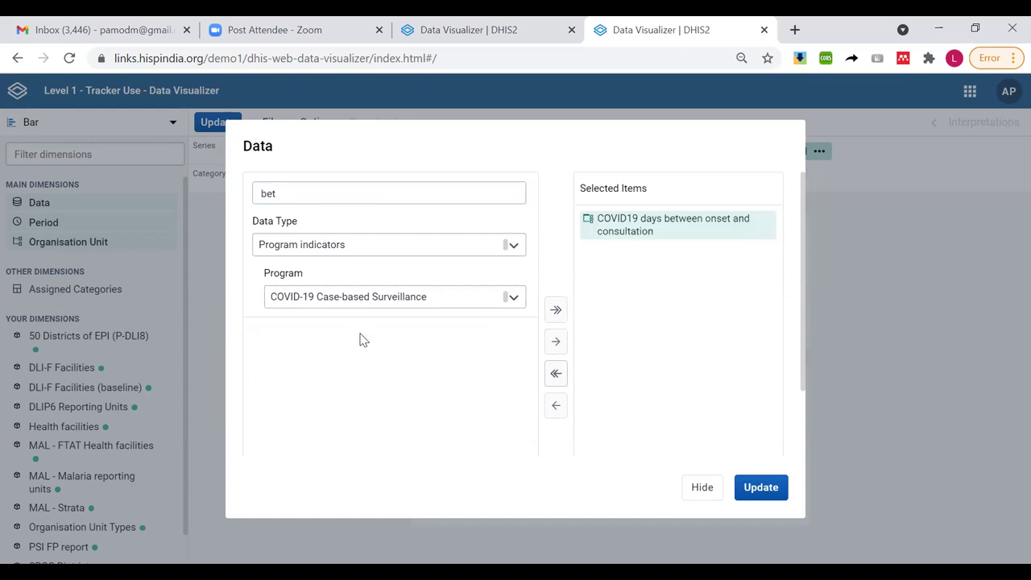
{"action": "left_click", "coordinate": [699, 491]}
Replace the selected period Last 12 months with the relative yearly period This year
{"action": "left_click", "coordinate": [266, 193]}
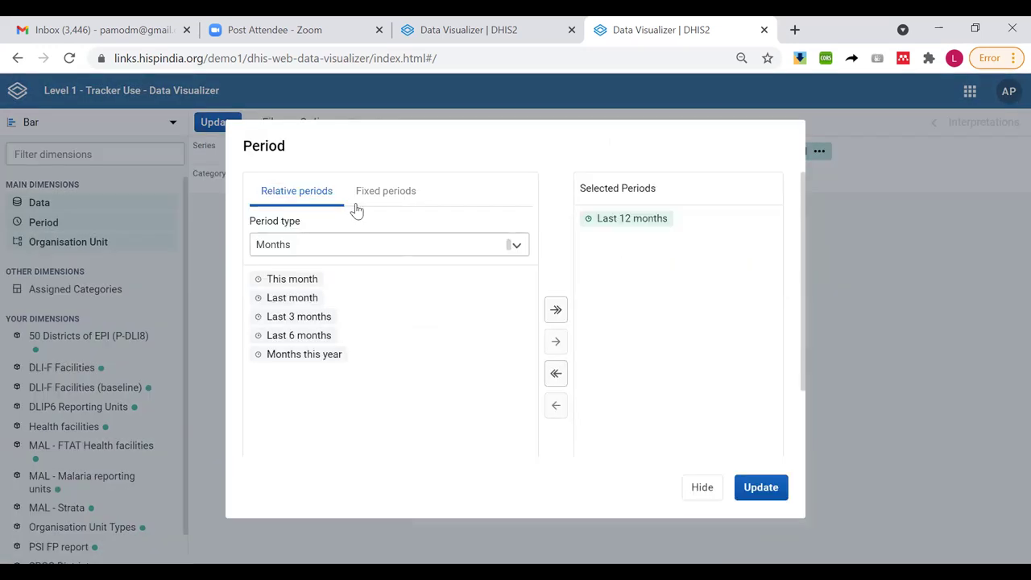
{"action": "double_click", "coordinate": [618, 219]}
{"action": "left_click", "coordinate": [277, 248]}
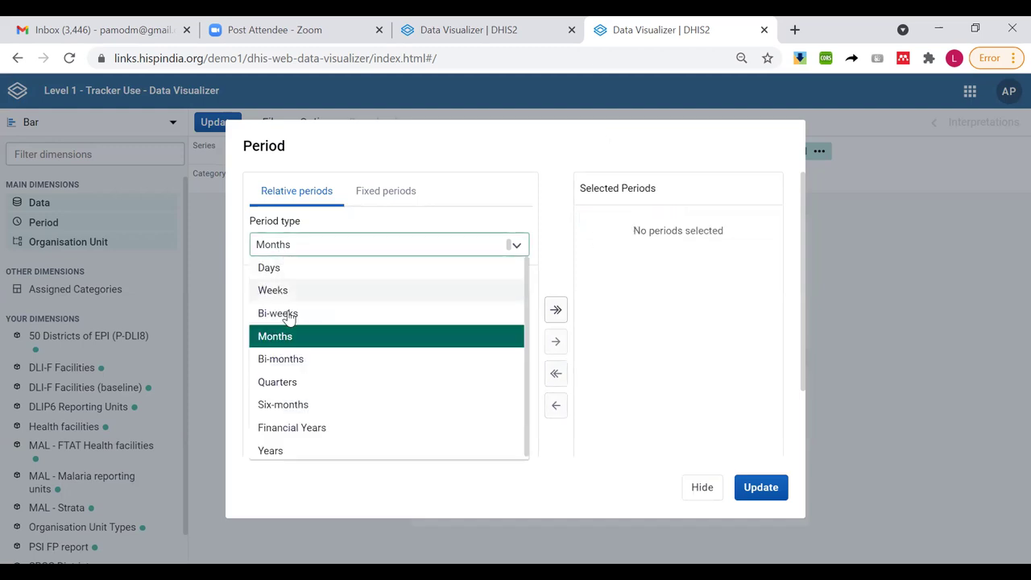
{"action": "left_click", "coordinate": [292, 448]}
{"action": "double_click", "coordinate": [288, 281]}
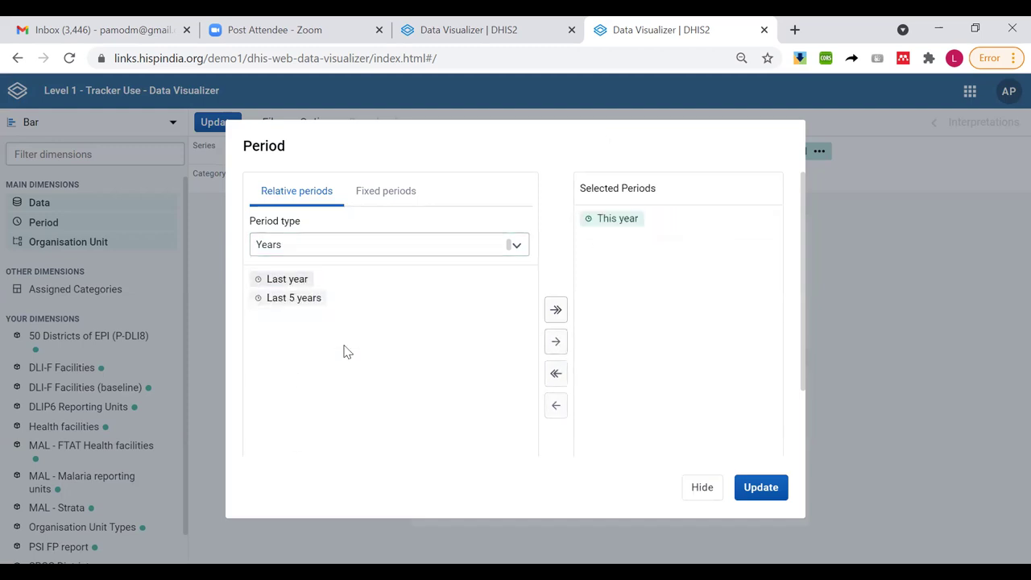
{"action": "left_click", "coordinate": [694, 490]}
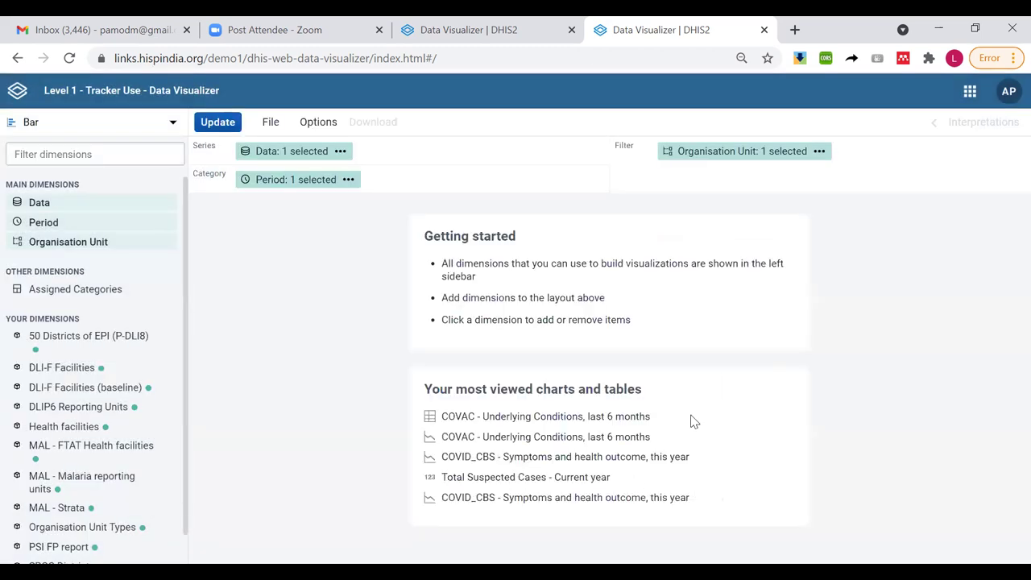
Replace Lao PDR with 13 Savannakhet in the organisation unit selection and set the level to Level 3
{"action": "left_click", "coordinate": [685, 161]}
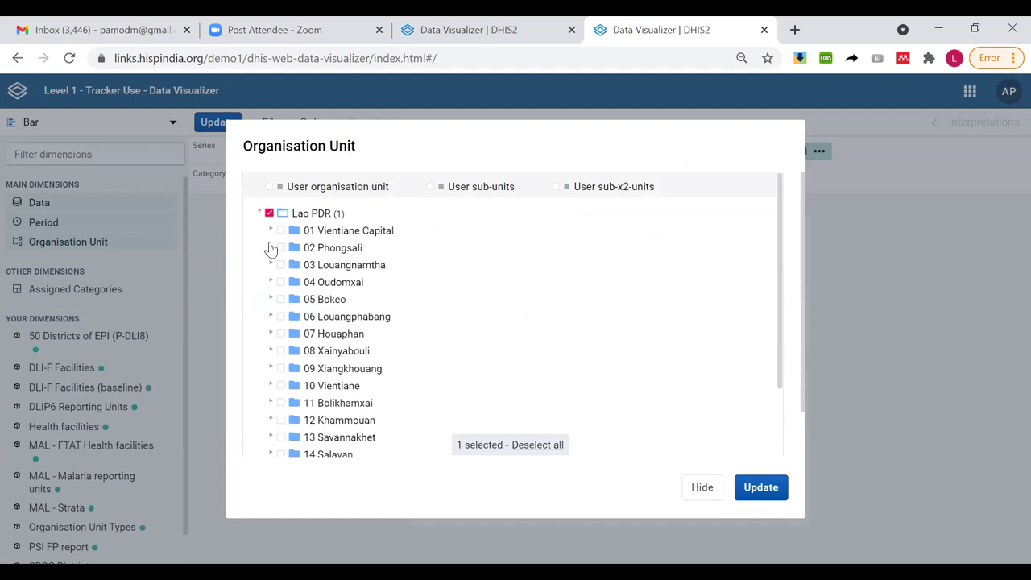
{"action": "left_click", "coordinate": [269, 213]}
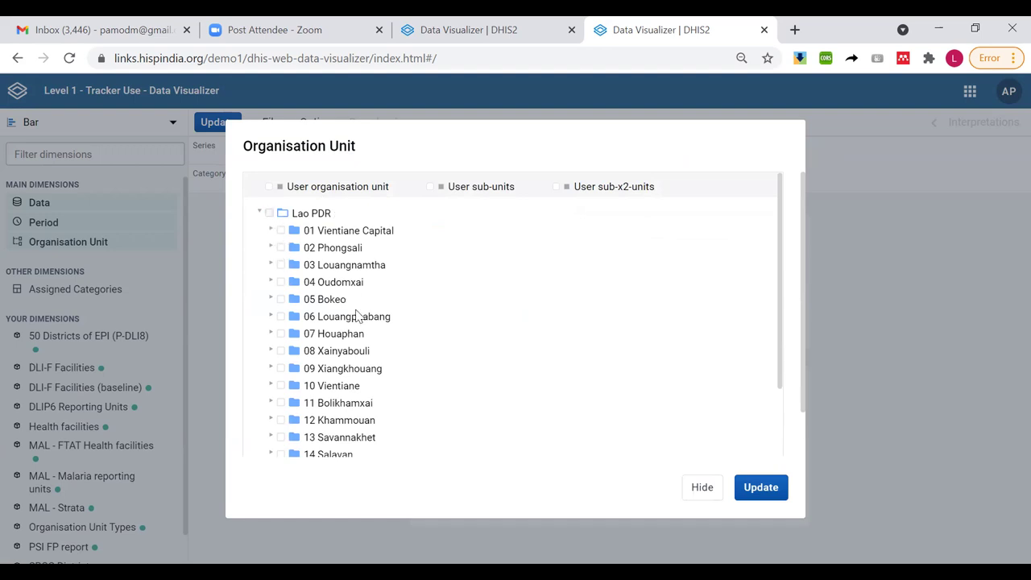
{"action": "scroll", "coordinate": [358, 338], "scroll_direction": "down", "scroll_amount": 3}
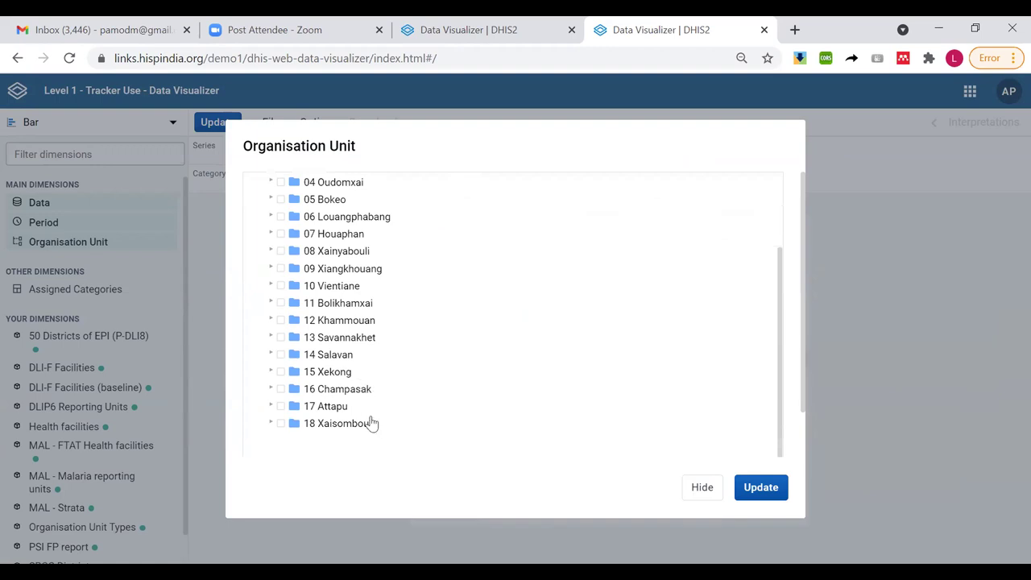
{"action": "left_click", "coordinate": [280, 338]}
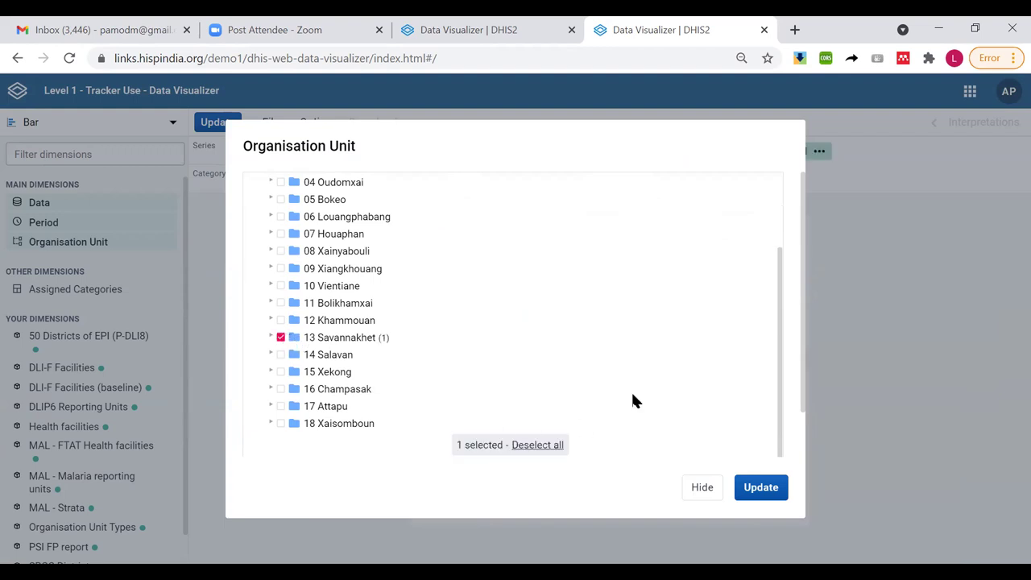
{"action": "scroll", "coordinate": [632, 400], "scroll_direction": "down", "scroll_amount": 1}
{"action": "left_click", "coordinate": [326, 451]}
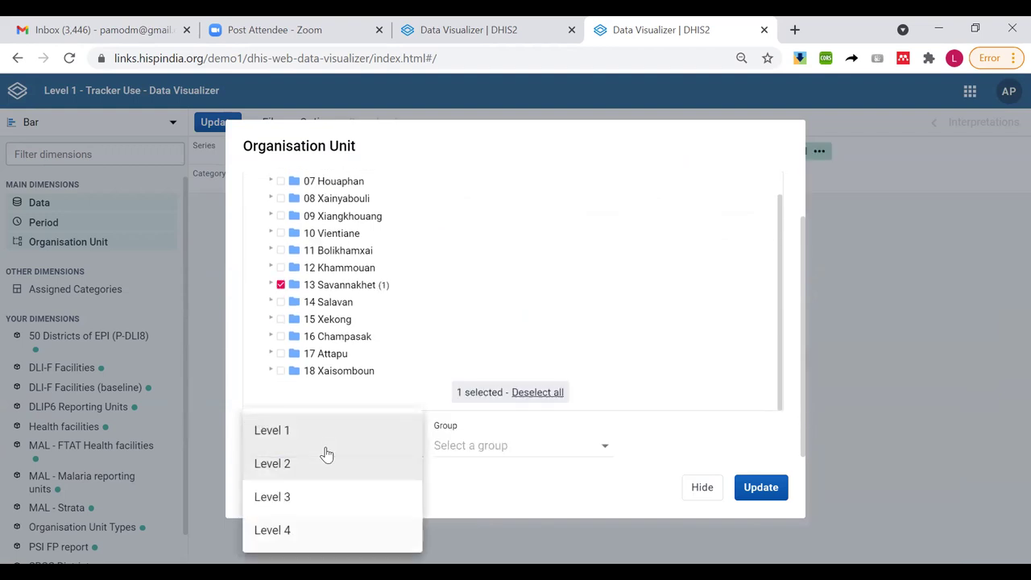
{"action": "left_click", "coordinate": [310, 499]}
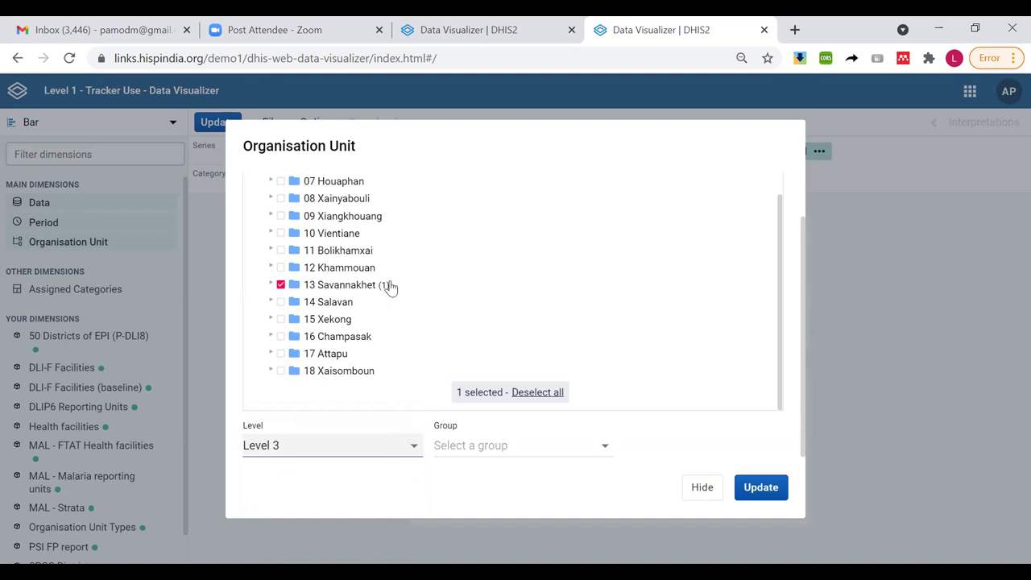
{"action": "left_click", "coordinate": [700, 490]}
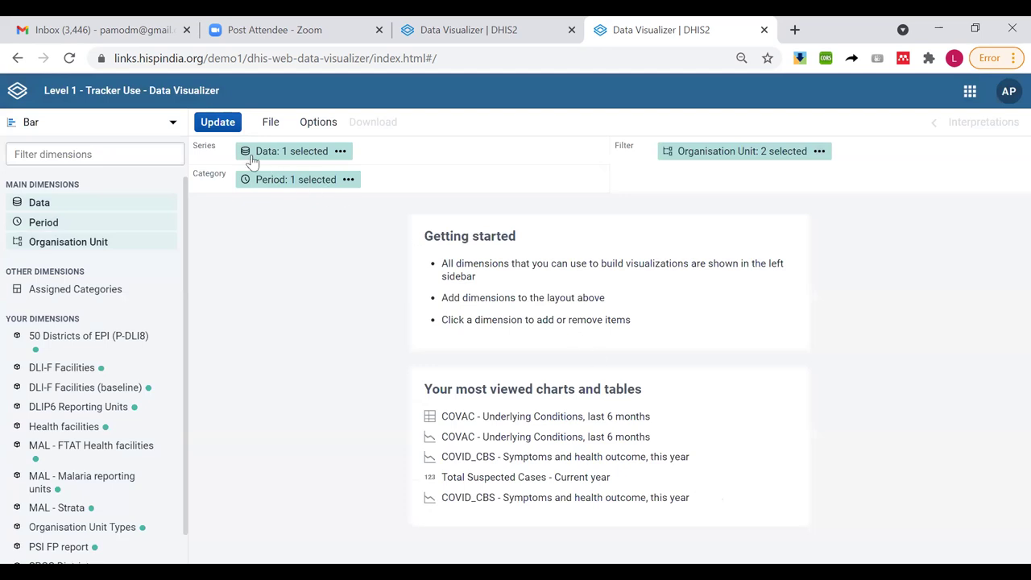
Make Organisation Unit the chart category and Period the filter, update the bar chart and inspect its bars
{"action": "mouse_move", "coordinate": [727, 160]}
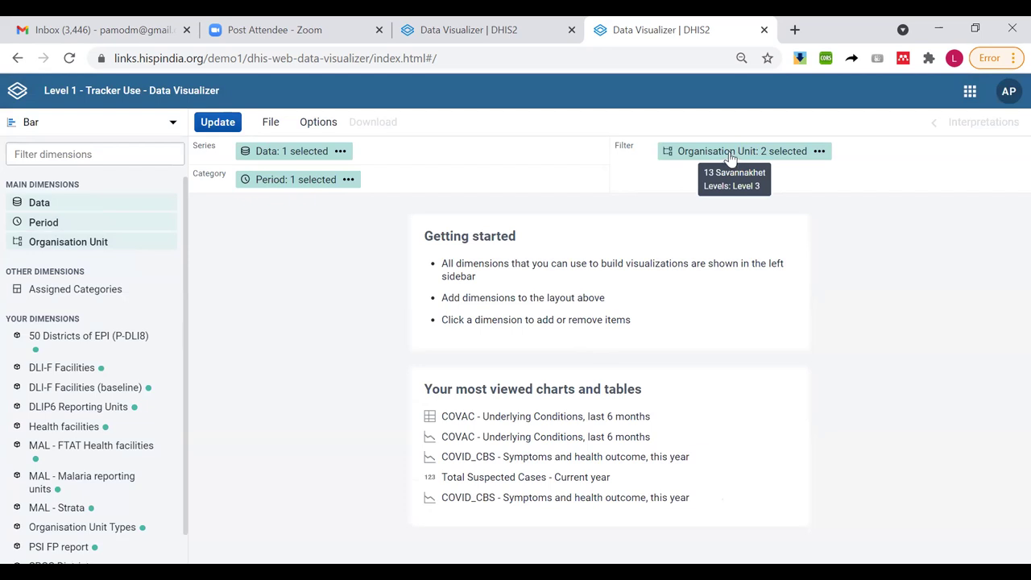
{"action": "left_click_drag", "start_coordinate": [729, 157], "coordinate": [300, 179]}
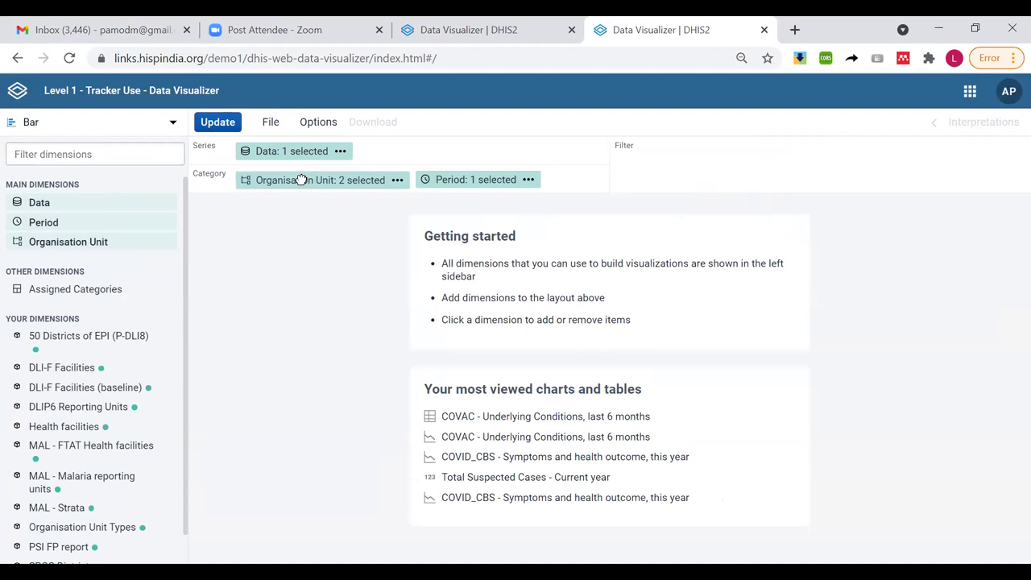
{"action": "left_click_drag", "start_coordinate": [453, 178], "coordinate": [691, 155]}
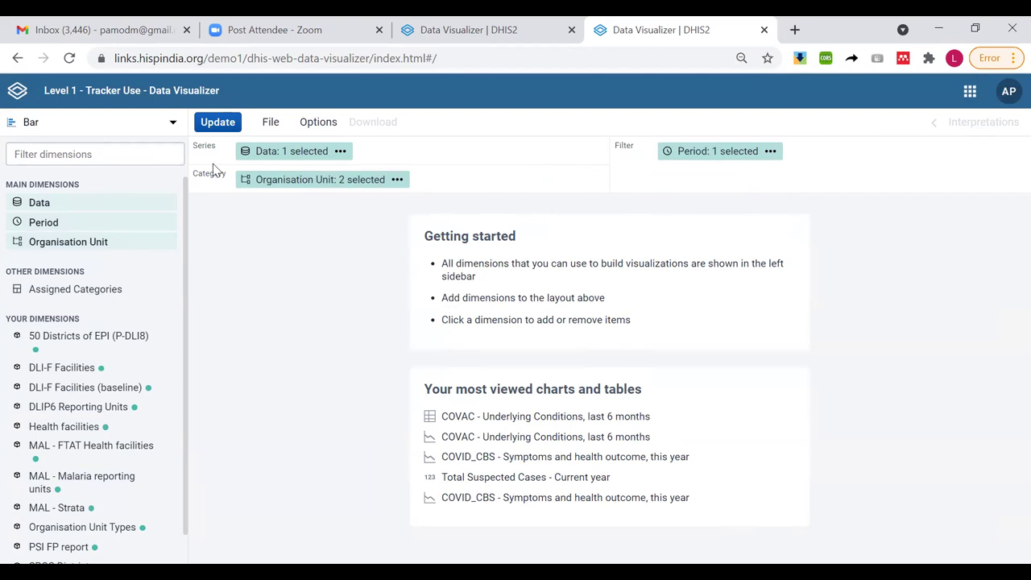
{"action": "right_click", "coordinate": [214, 129]}
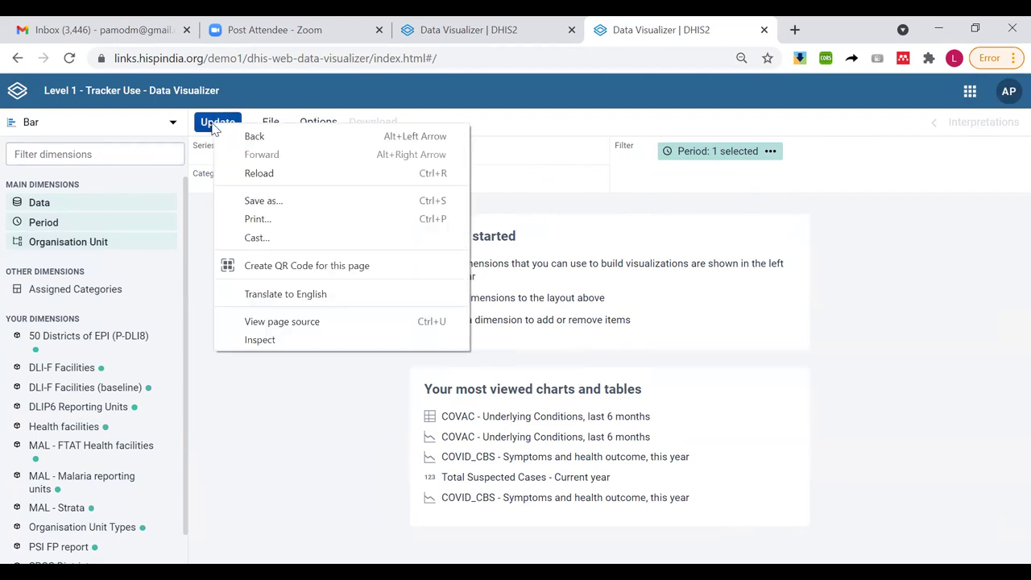
{"action": "left_click", "coordinate": [214, 130]}
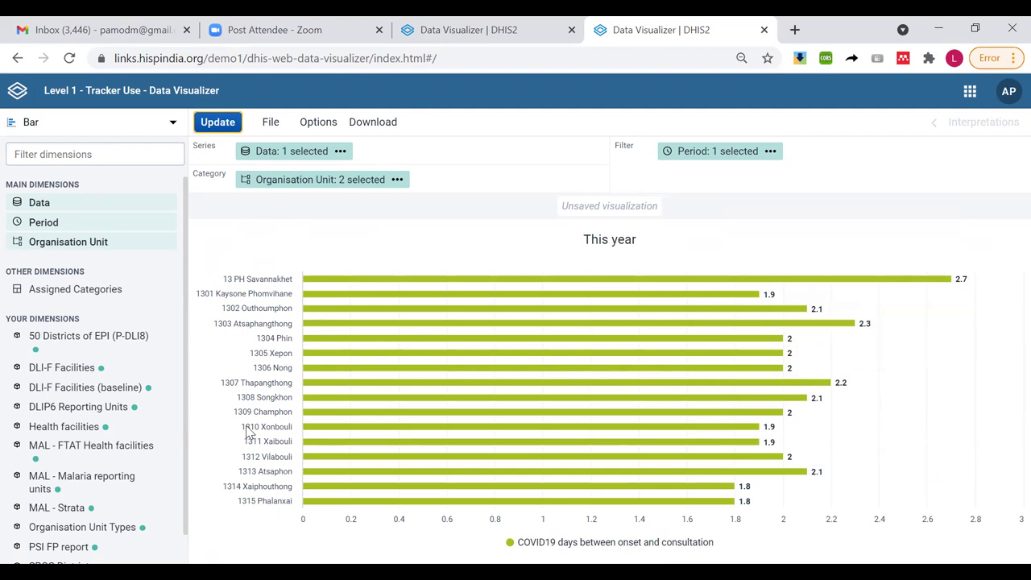
{"action": "mouse_move", "coordinate": [593, 276]}
{"action": "mouse_move", "coordinate": [771, 300]}
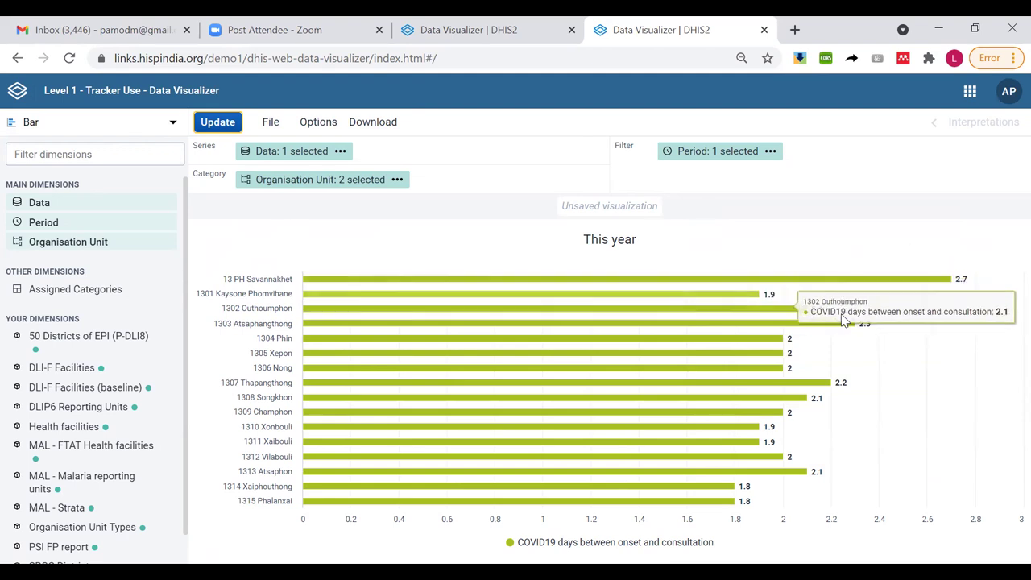